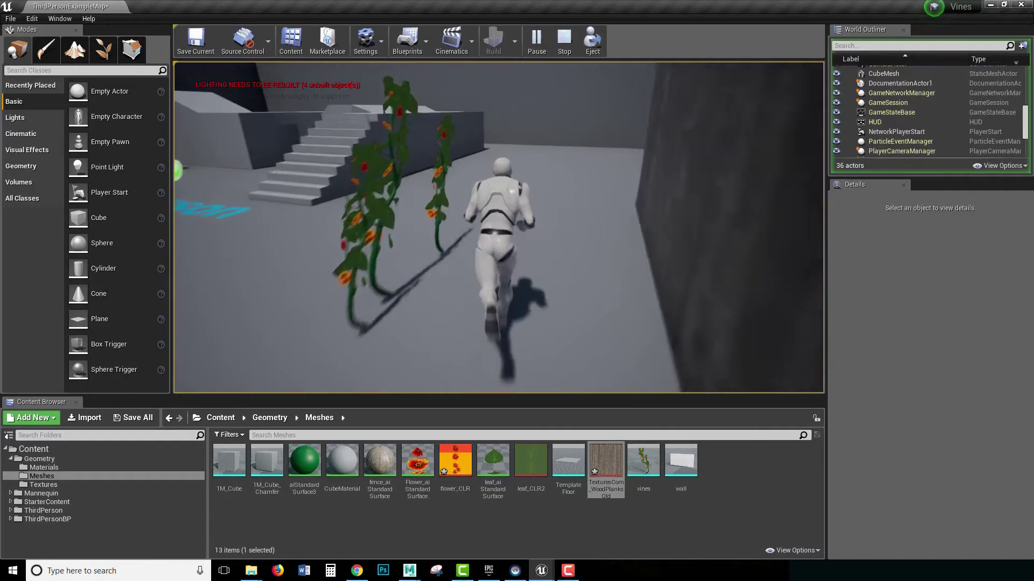
Step: Run the character around the level to examine the flowering vines and the wooden wall in play mode
key(a)
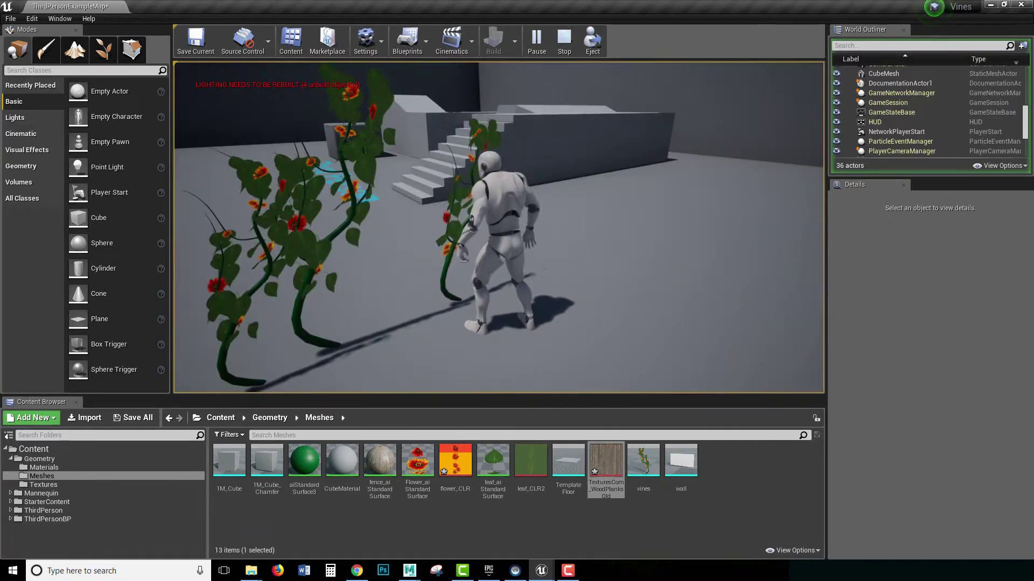
key(w)
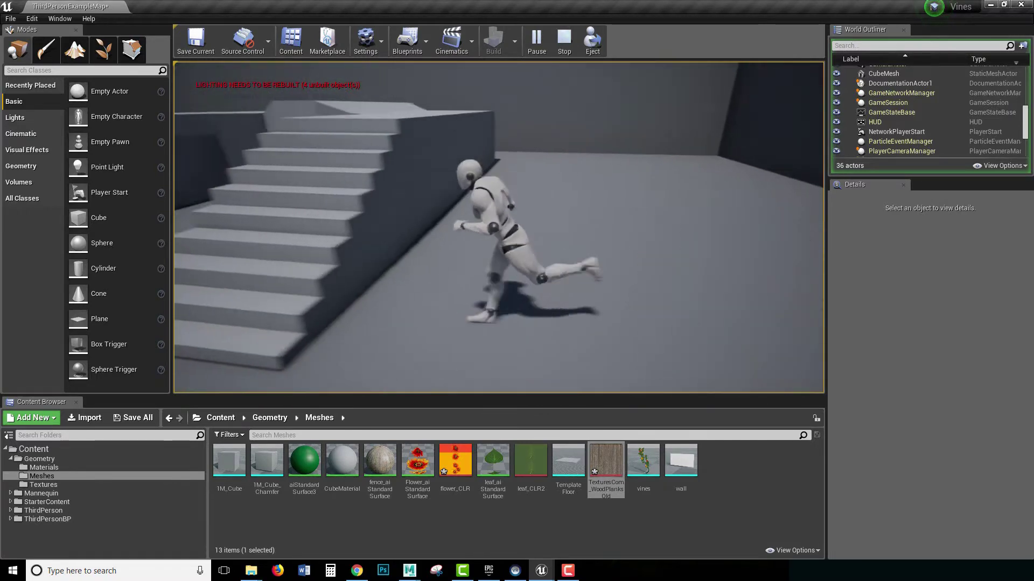
key(w)
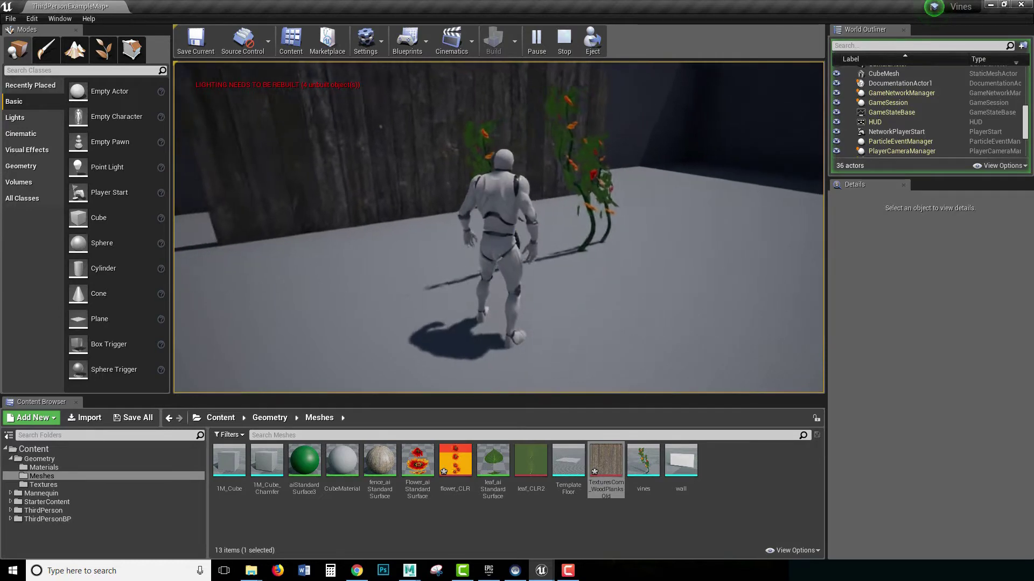
key(s)
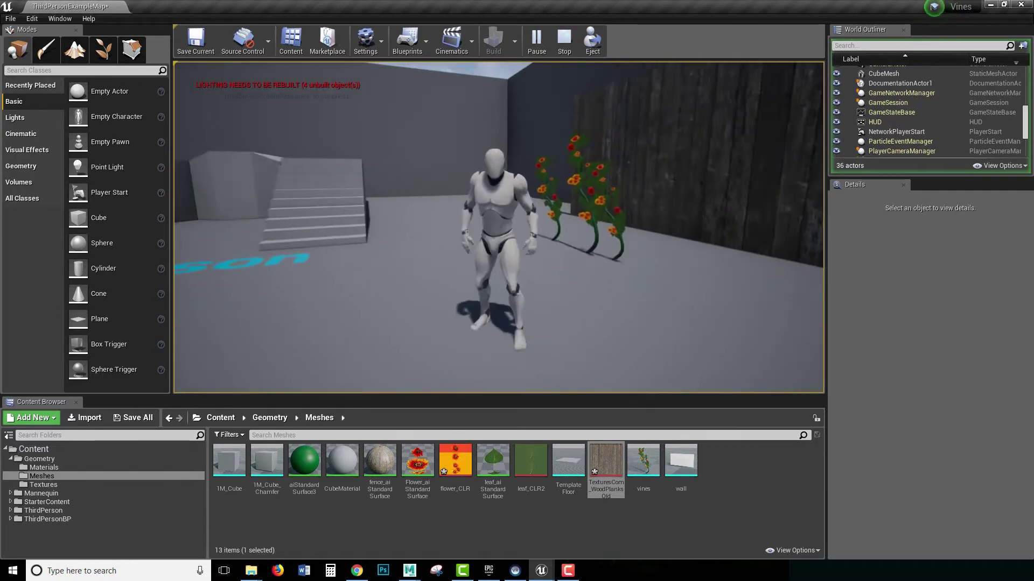
key(d)
key(w)
key(w)
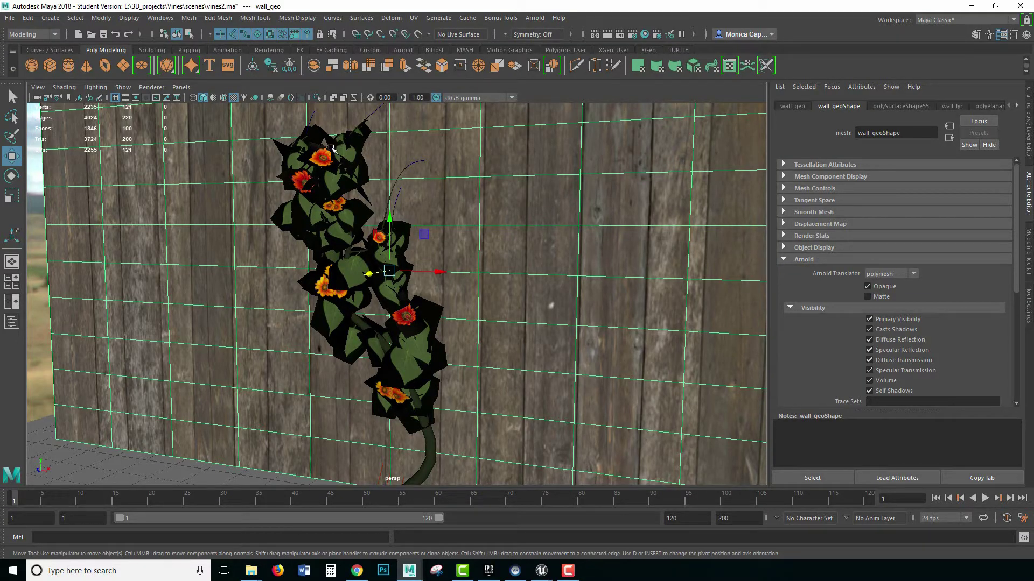
Step: Switch to Maya and inspect the vine's individual leaf and flower meshes by selecting several of them
click(418, 365)
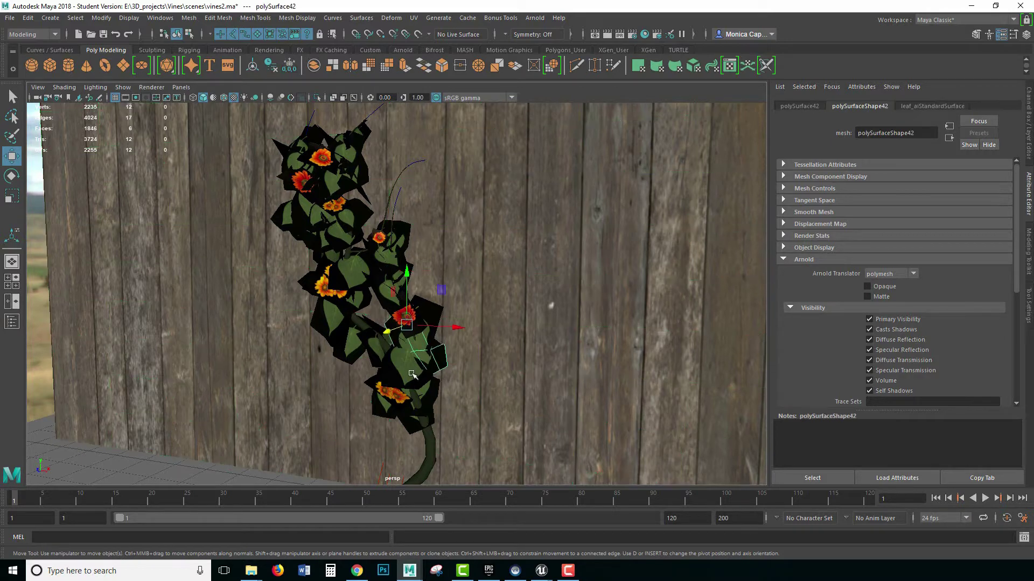
click(399, 320)
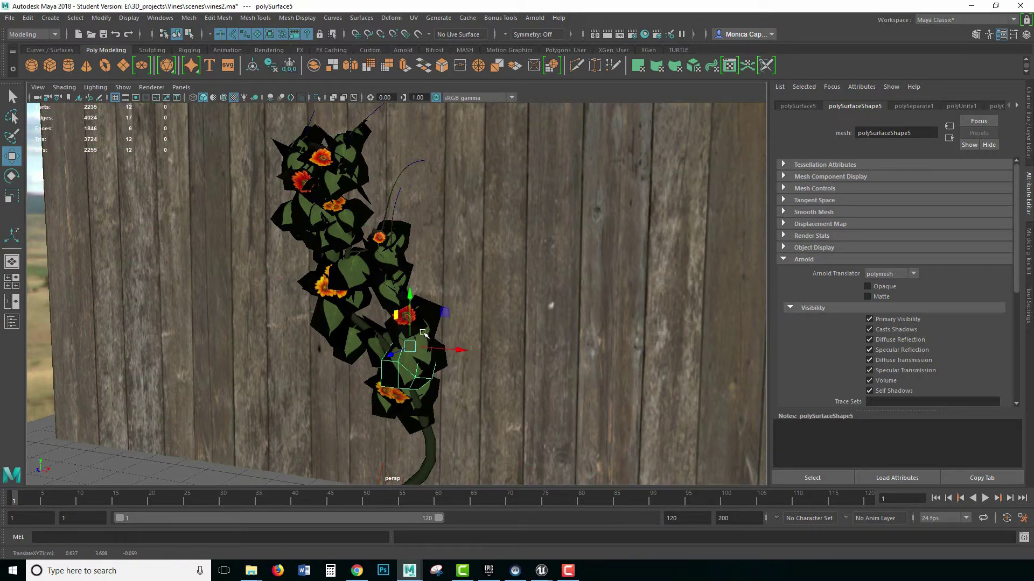
right_click(416, 371)
right_drag(416, 371, 466, 245)
click(441, 311)
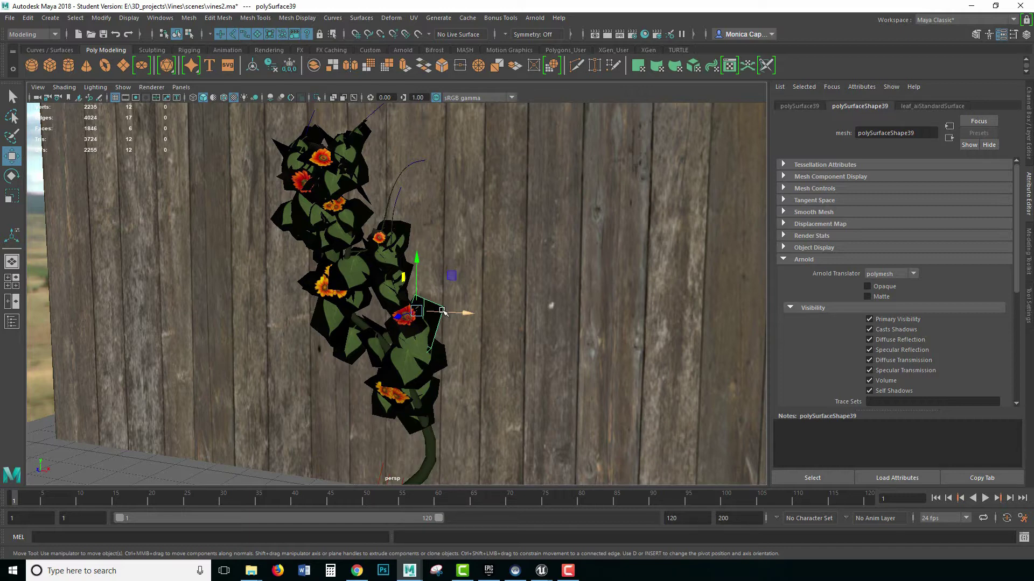
Step: Select the wooden wall and set the export selection options to the FBX export file type
click(277, 278)
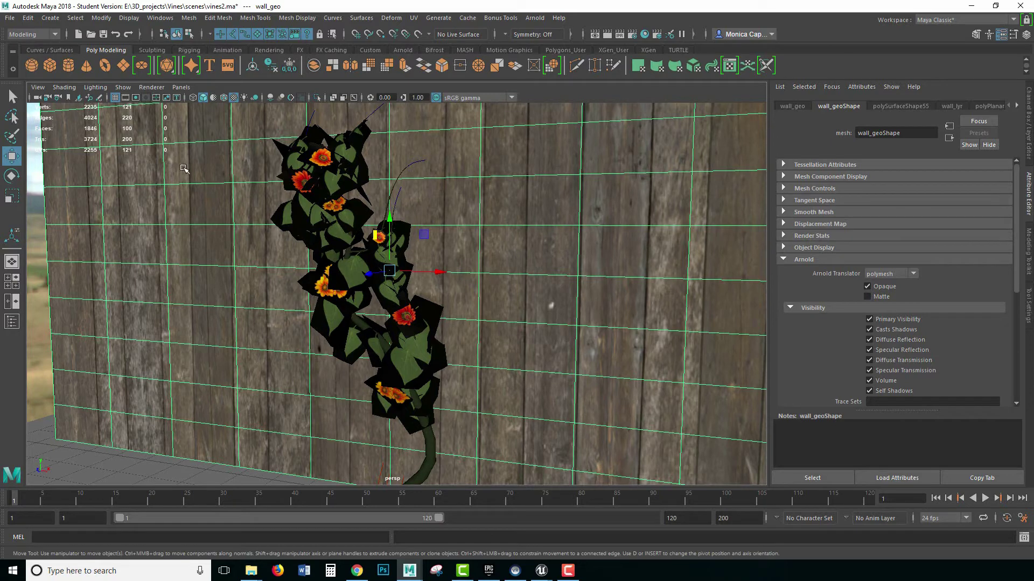
click(9, 18)
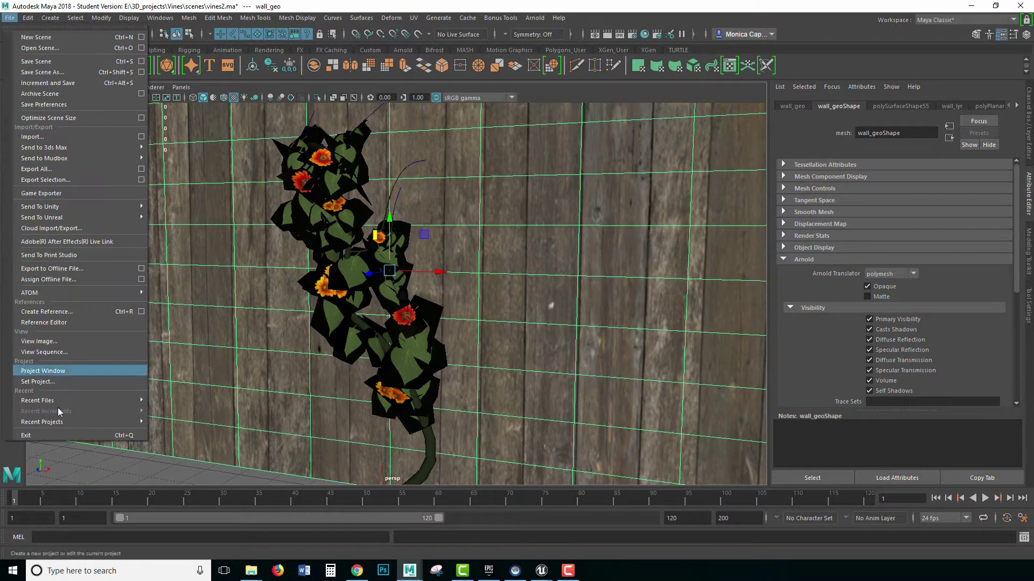
mouse_move(66, 217)
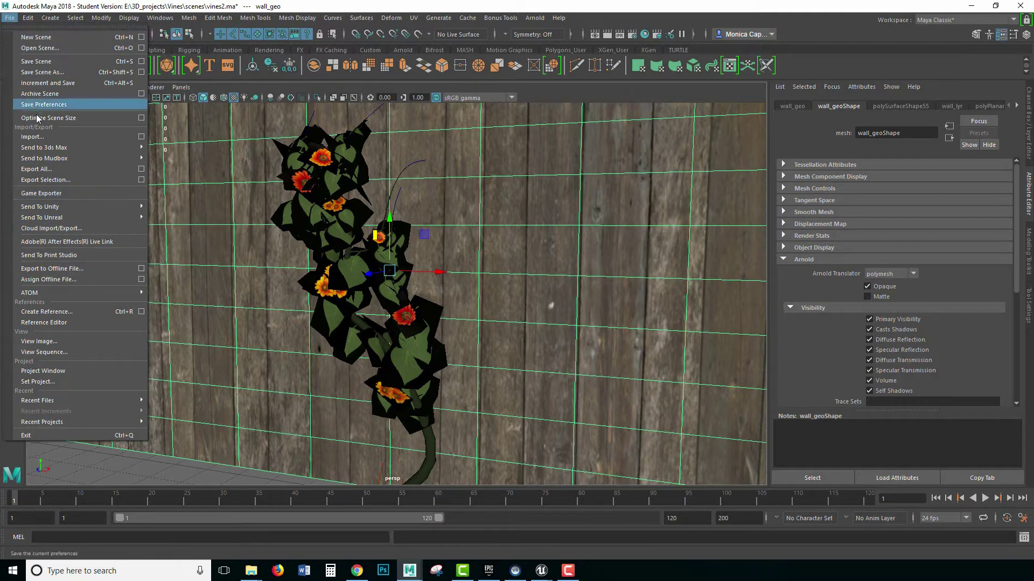
click(139, 179)
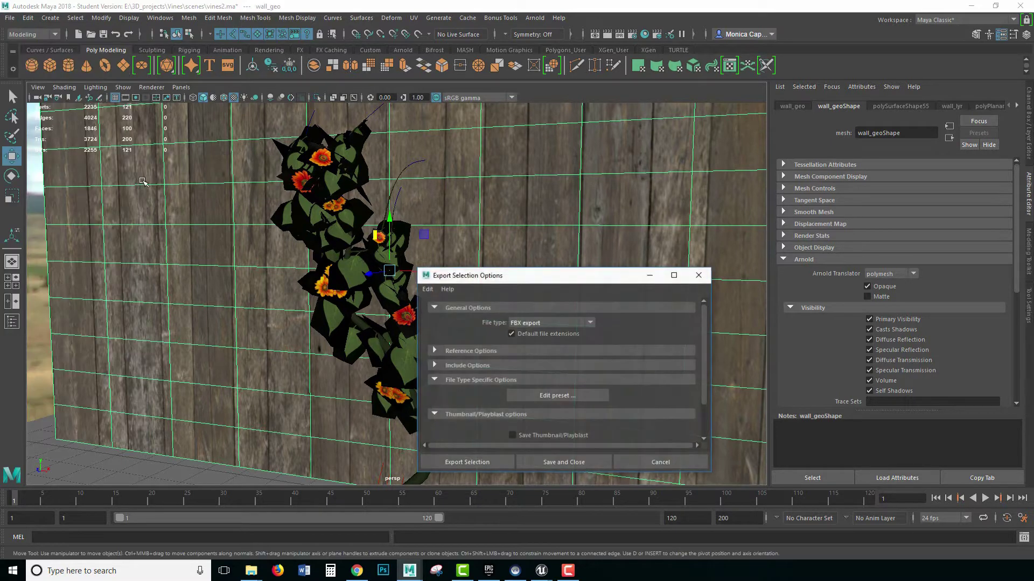
click(524, 323)
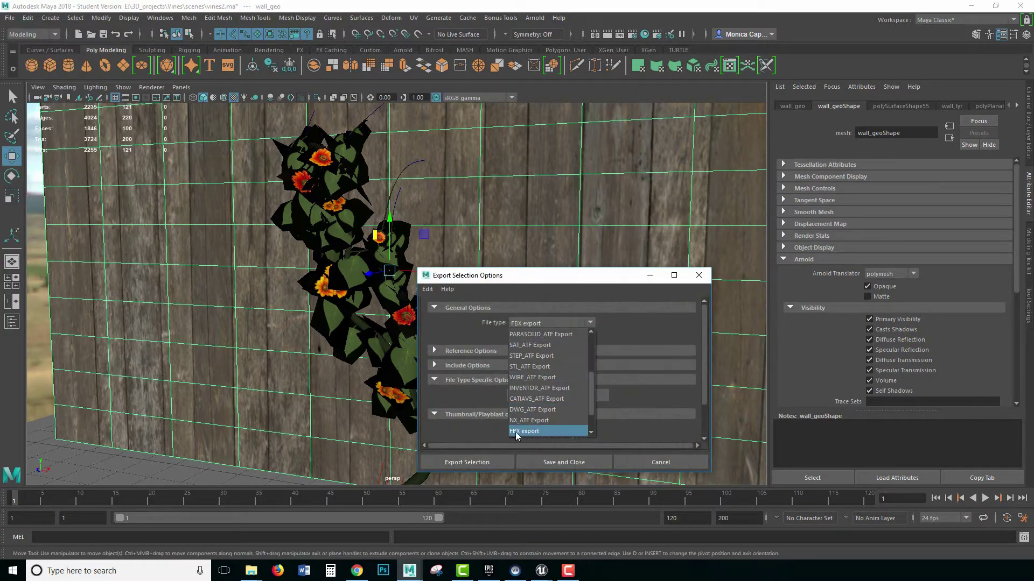
click(527, 431)
Step: Search the Plug-in Manager for "fbx" and check whether the FBX plug-ins are loaded and set to auto load
click(160, 18)
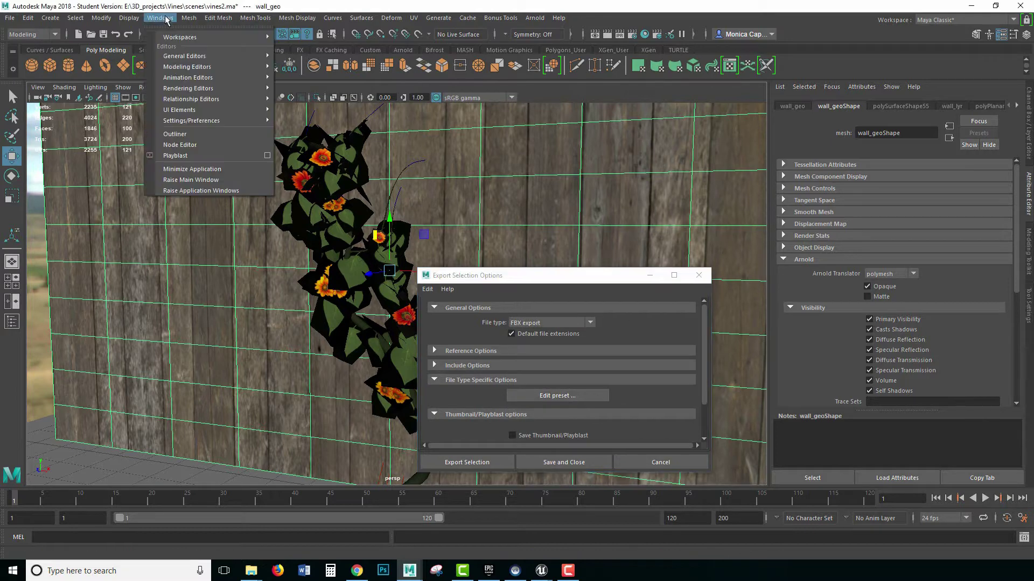
mouse_move(242, 120)
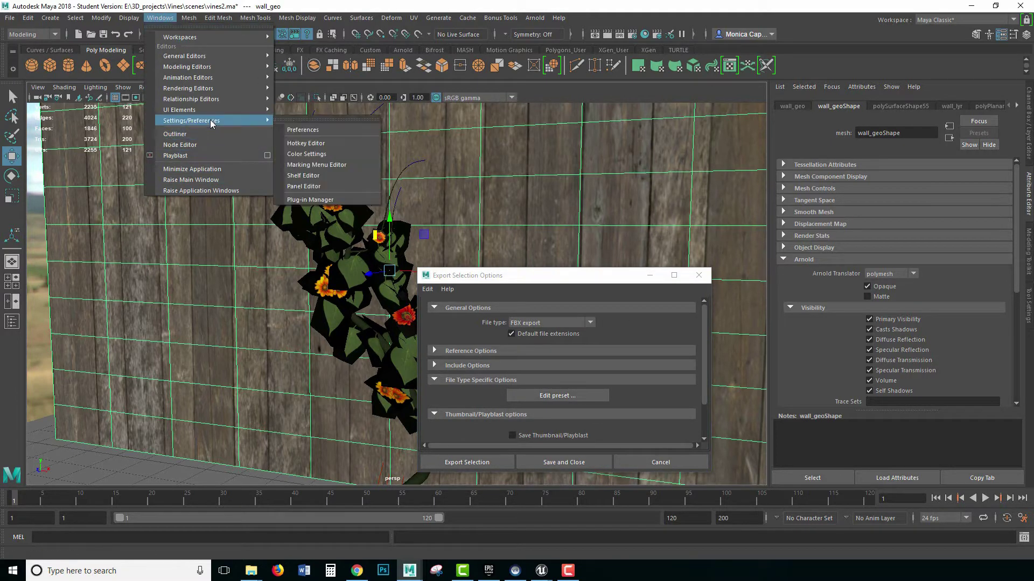
click(320, 200)
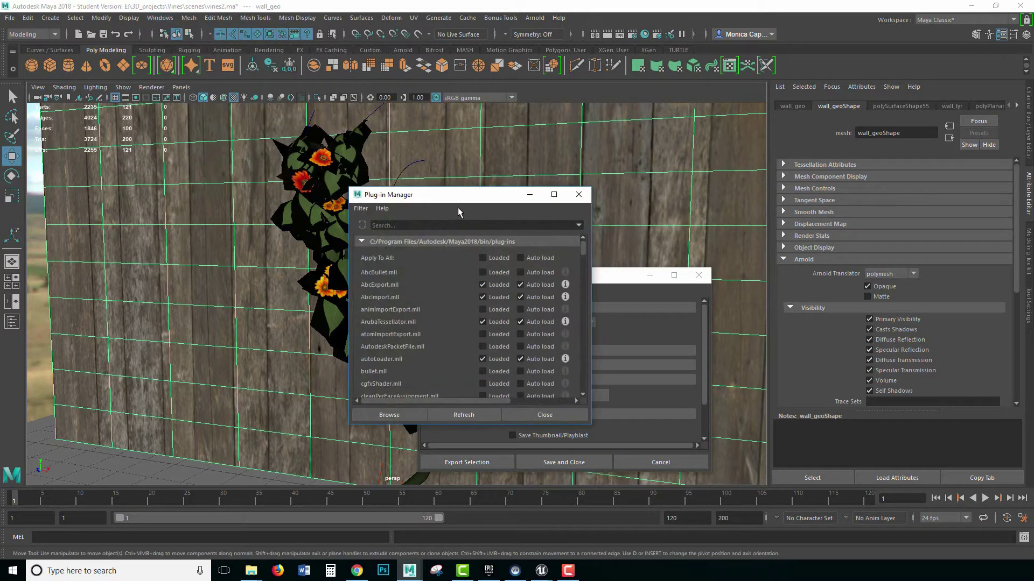
click(389, 195)
text(f)
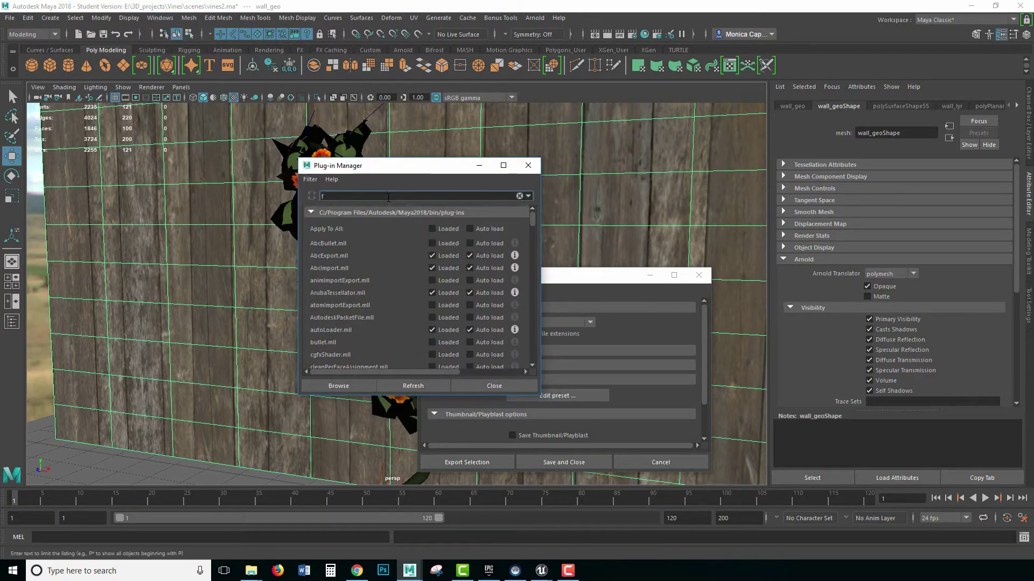
text(bx)
key(Return)
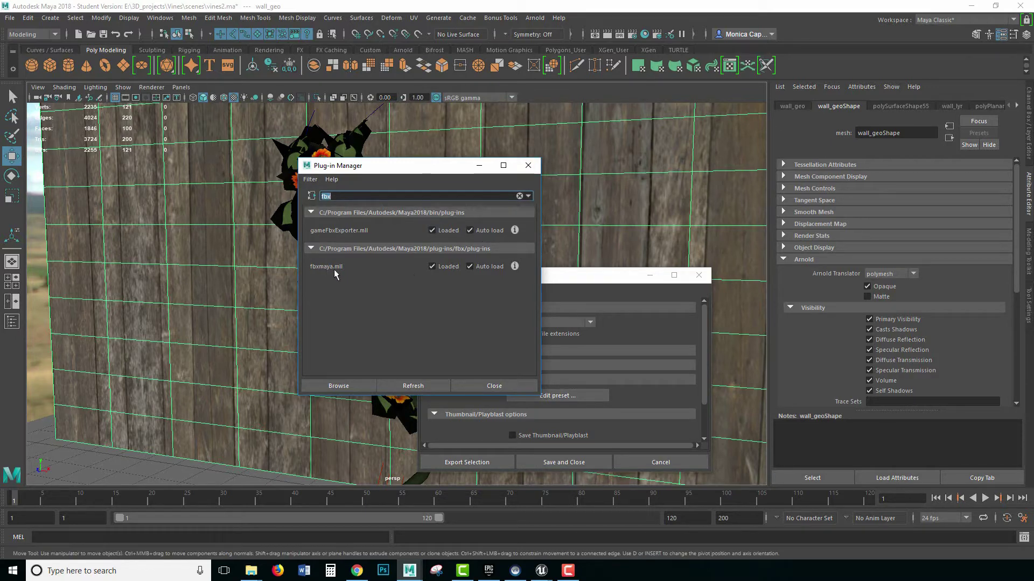
click(527, 167)
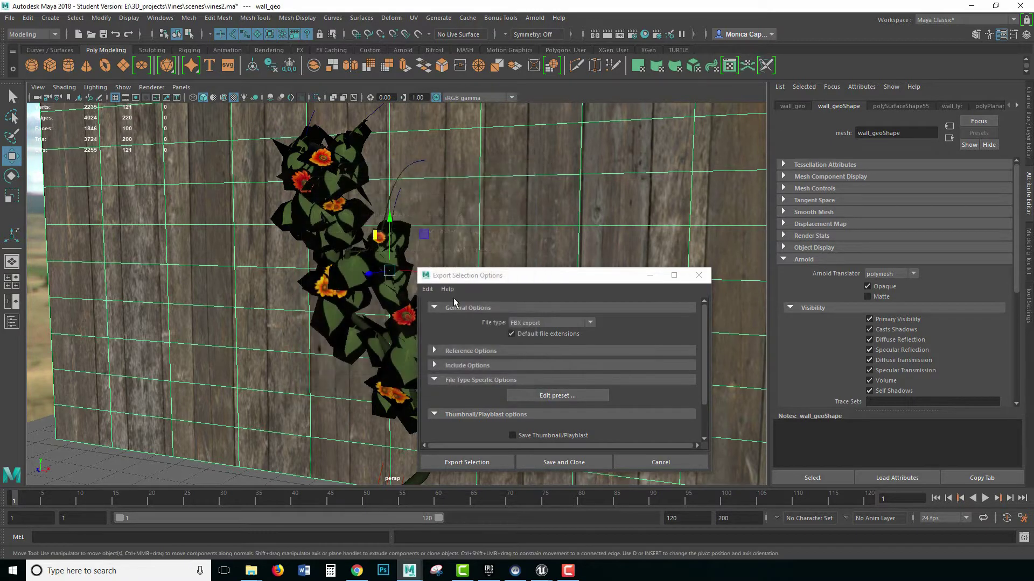
Step: Export the selected wall as wall.fbx into the Vines project's scenes folder, replacing the existing file
drag(491, 278, 420, 189)
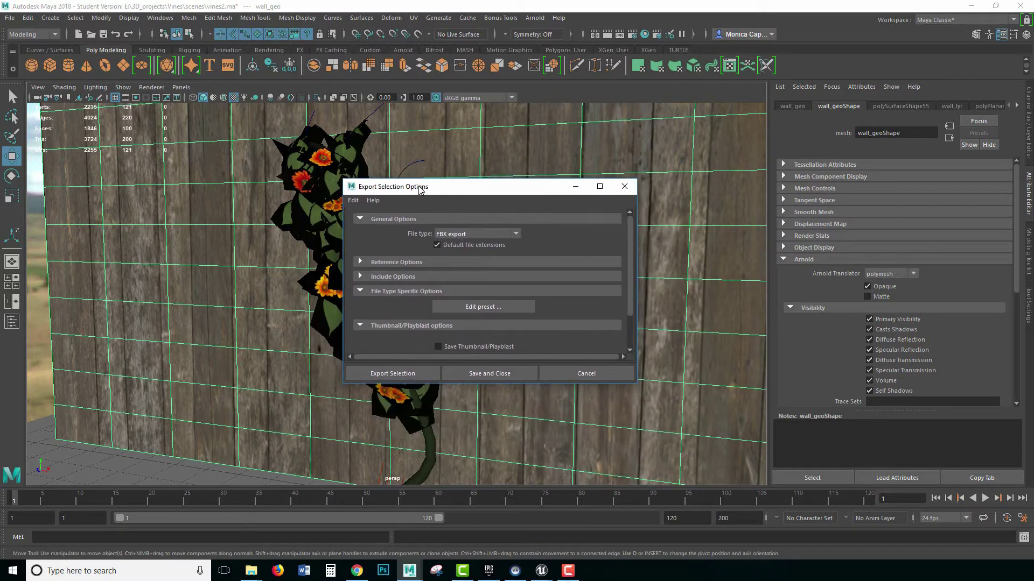
click(405, 373)
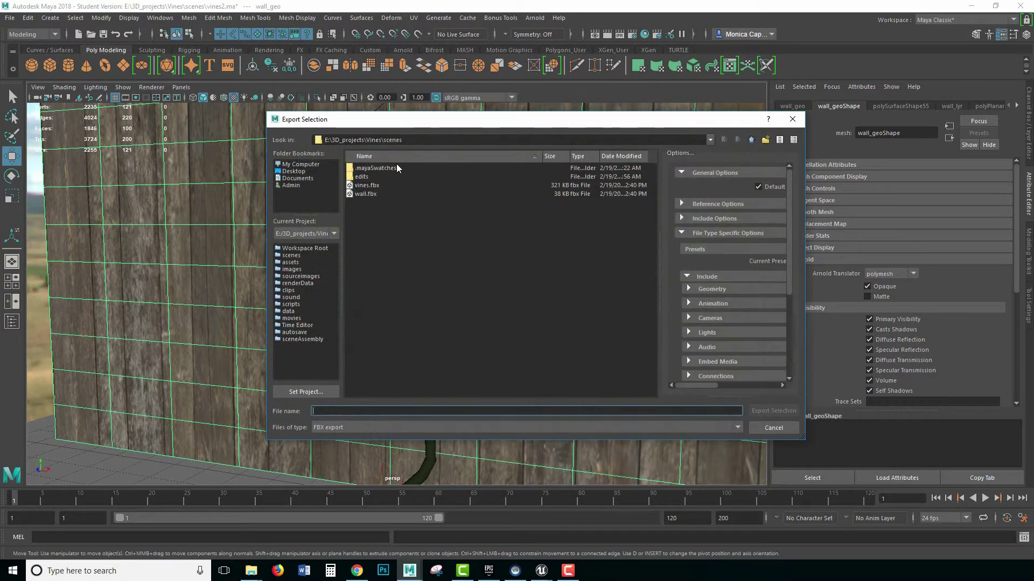
double_click(373, 140)
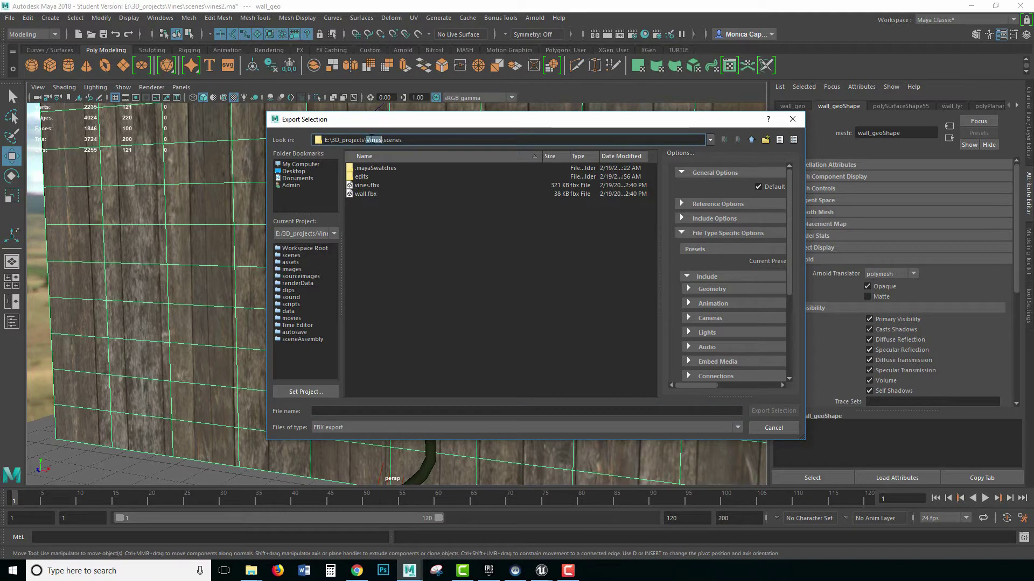
click(361, 194)
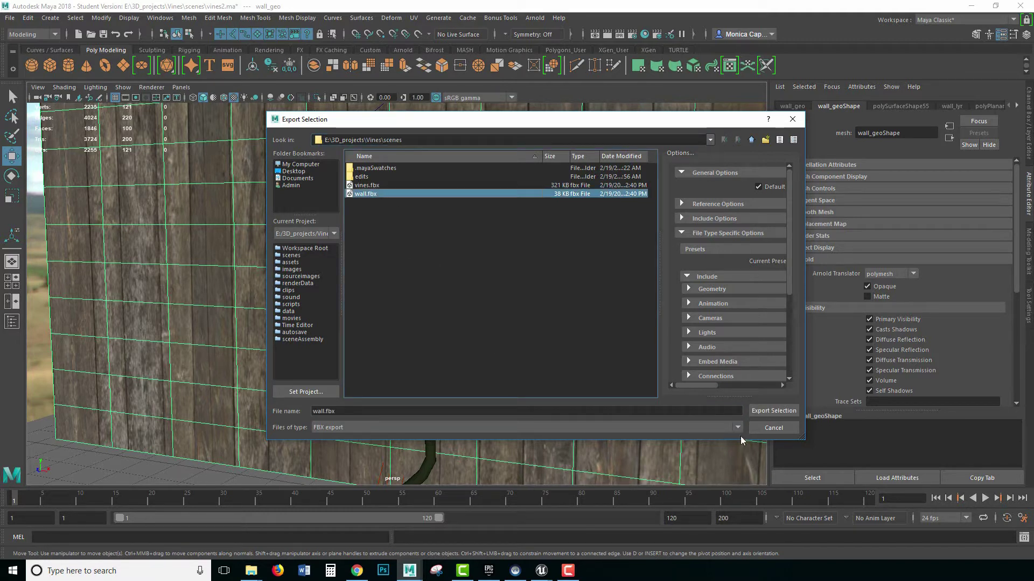
click(767, 411)
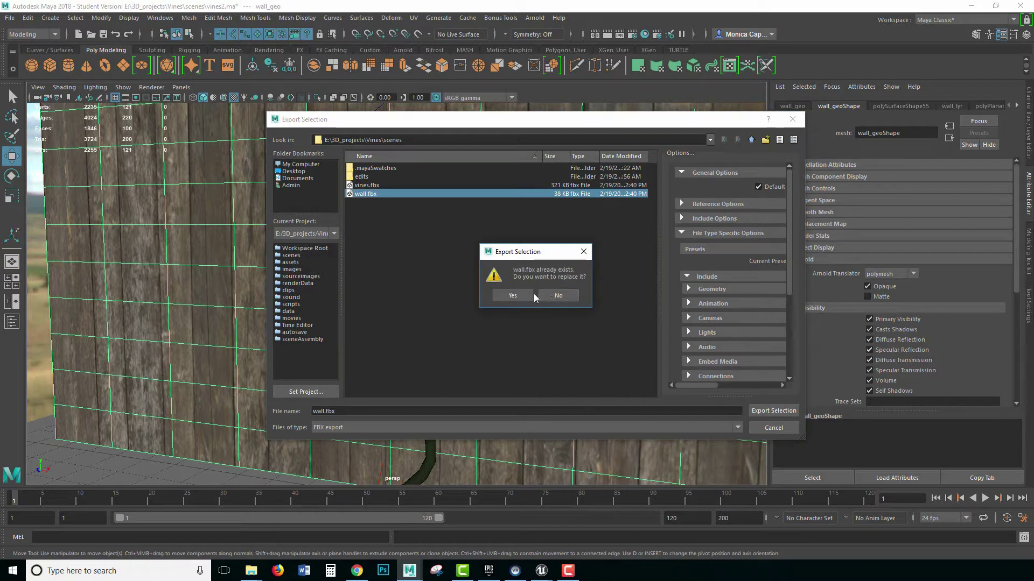
click(518, 295)
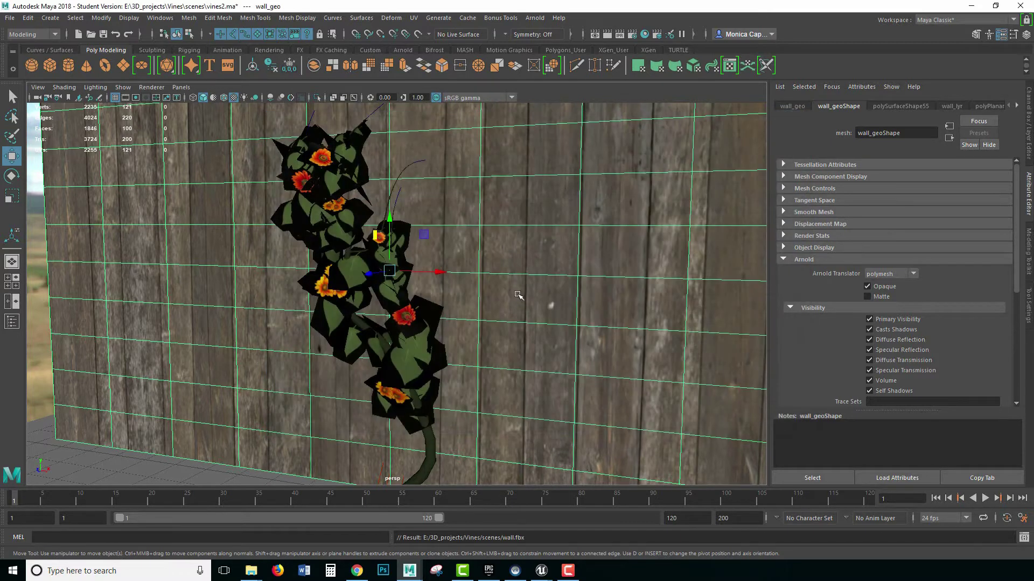
Step: Select all parts of the vine without the wall and ground, and combine them into a single mesh
click(442, 443)
scroll(420, 349, down, 3)
scroll(420, 349, up, 3)
alt+drag(420, 348, 446, 339)
scroll(460, 396, down, 3)
drag(312, 163, 296, 322)
ctrl+click(496, 390)
ctrl+click(469, 452)
scroll(488, 417, down, 3)
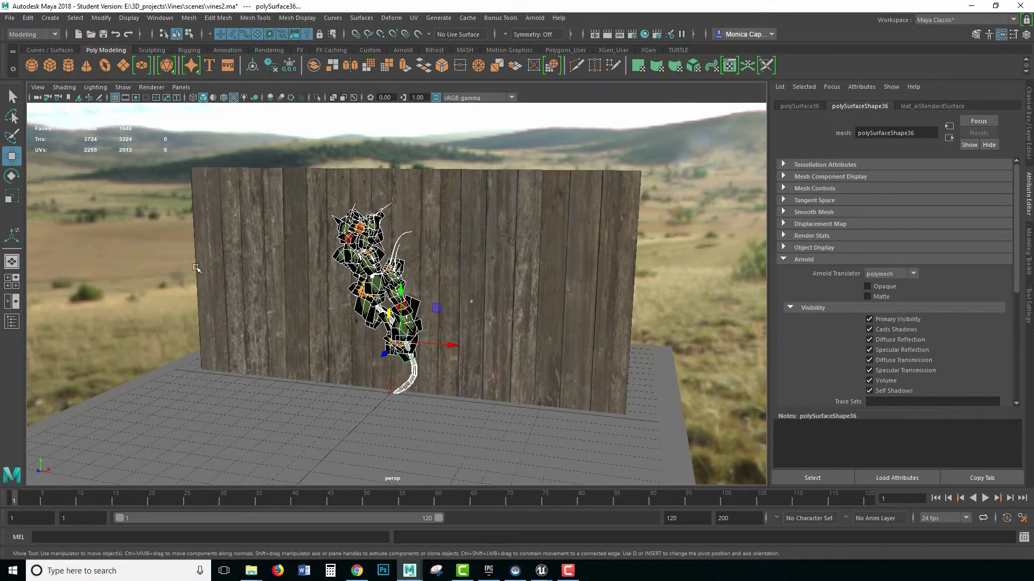
click(196, 20)
click(212, 57)
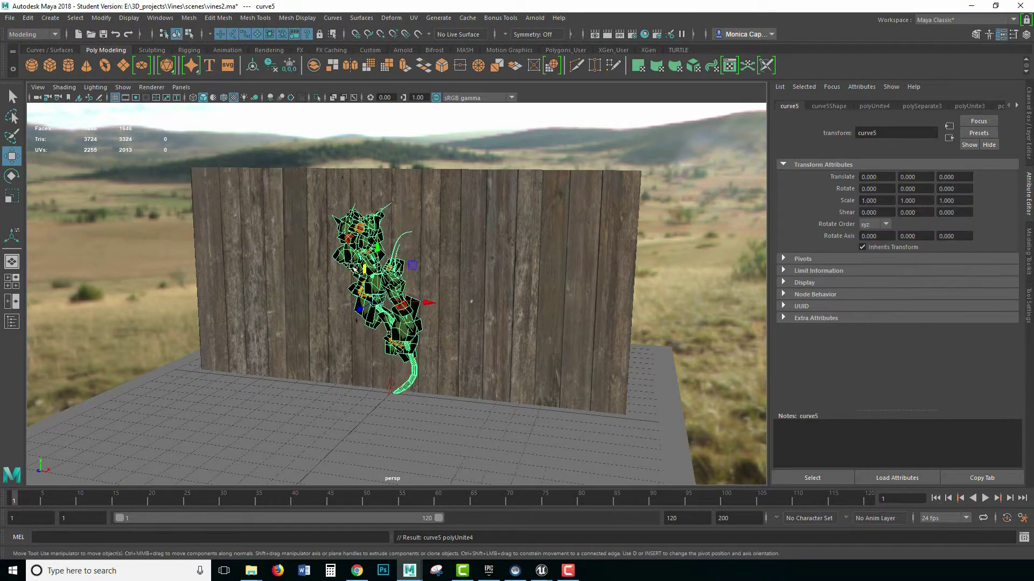
Step: Delete the combined vine's construction history and freeze its transformations
scroll(364, 259, up, 4)
scroll(363, 259, down, 1)
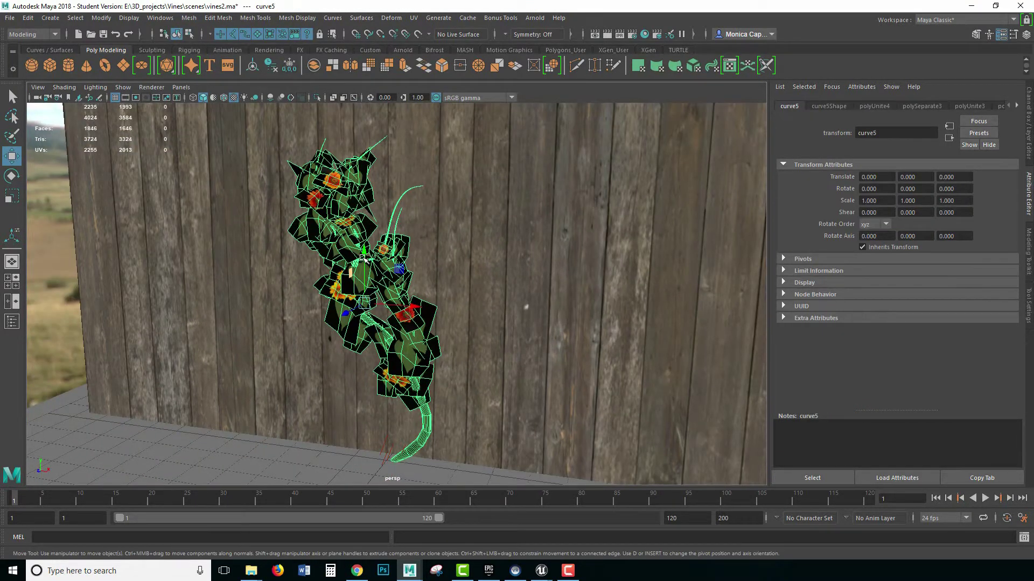
click(294, 286)
alt+drag(294, 285, 323, 288)
click(345, 286)
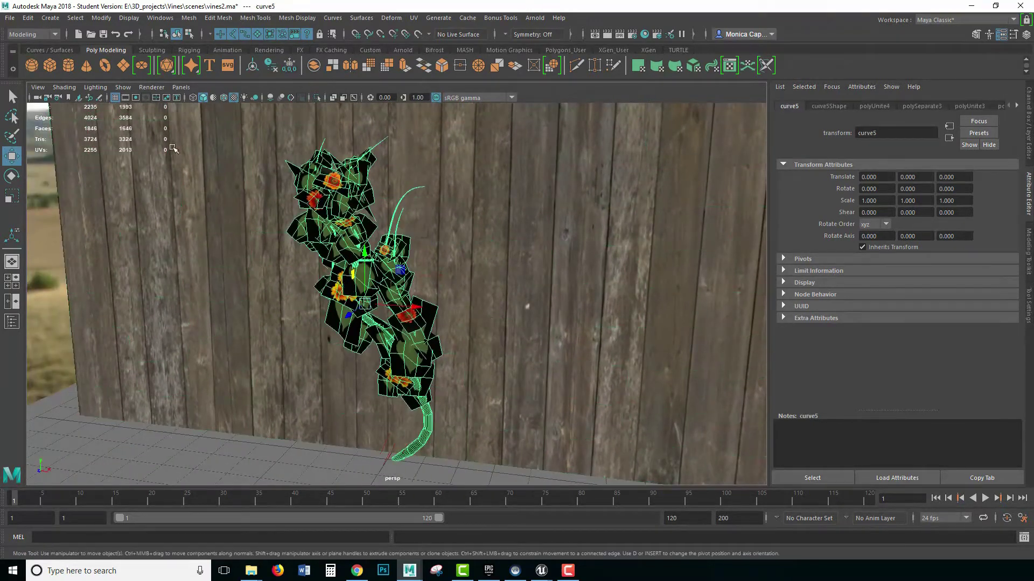
click(30, 17)
mouse_move(160, 146)
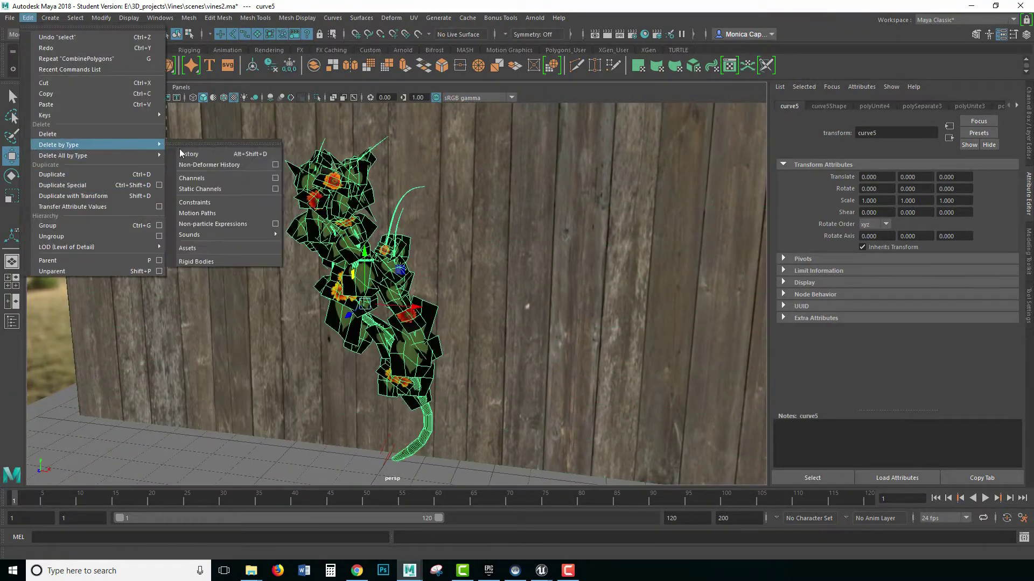
click(189, 154)
click(102, 18)
click(129, 65)
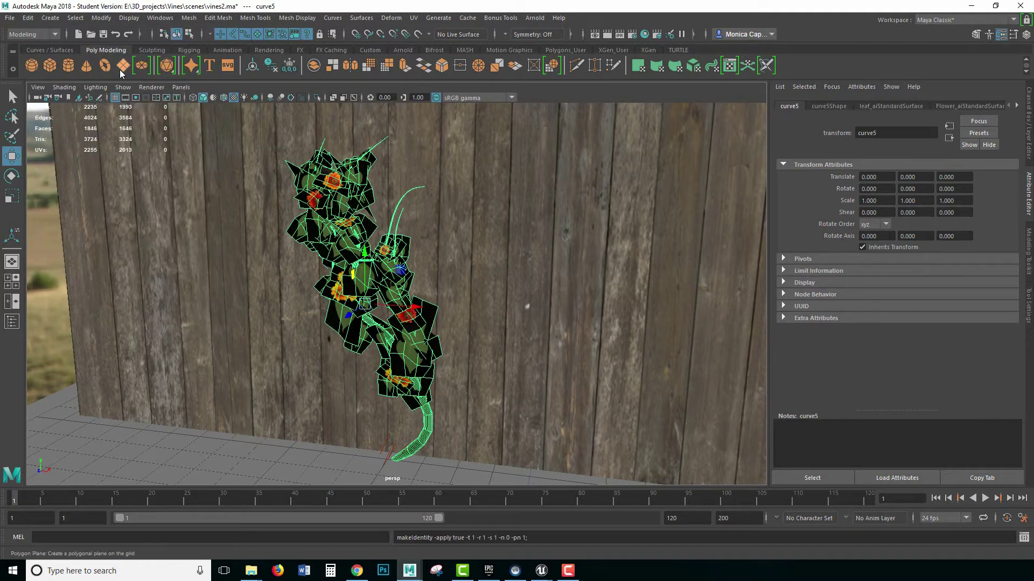
Step: Move the combined vine's pivot to the base of its stem using vertex snapping, and activate the Scale tool
scroll(439, 395, down, 8)
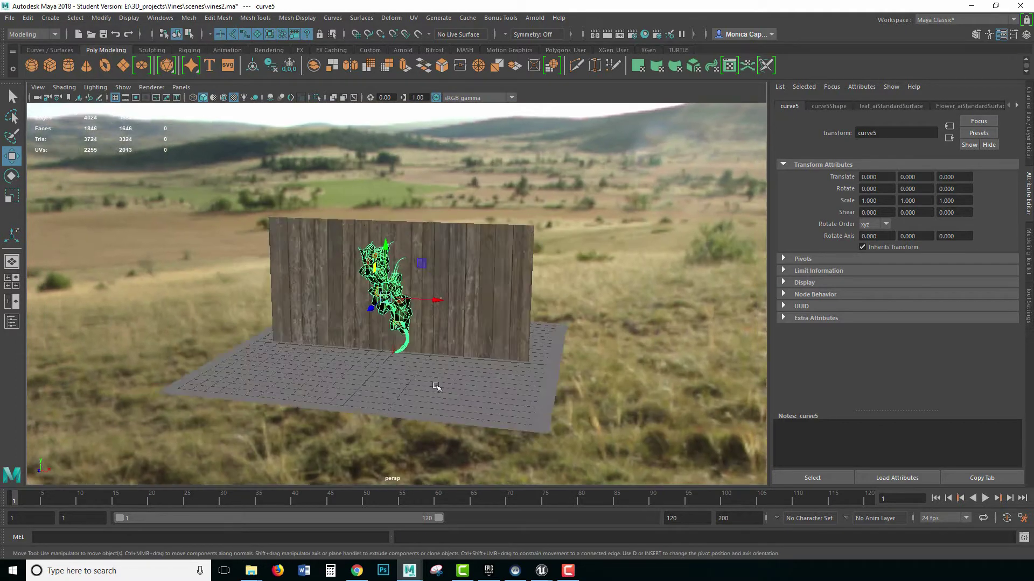
scroll(434, 389, up, 9)
scroll(402, 327, down, 4)
key(d)
key(v)
middle_drag(394, 420, 383, 416)
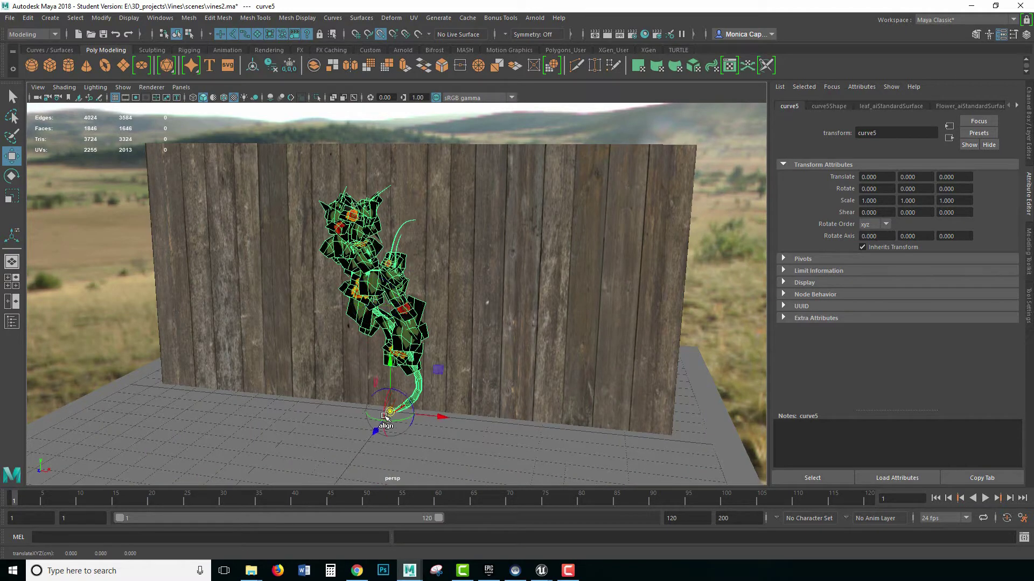
key(r)
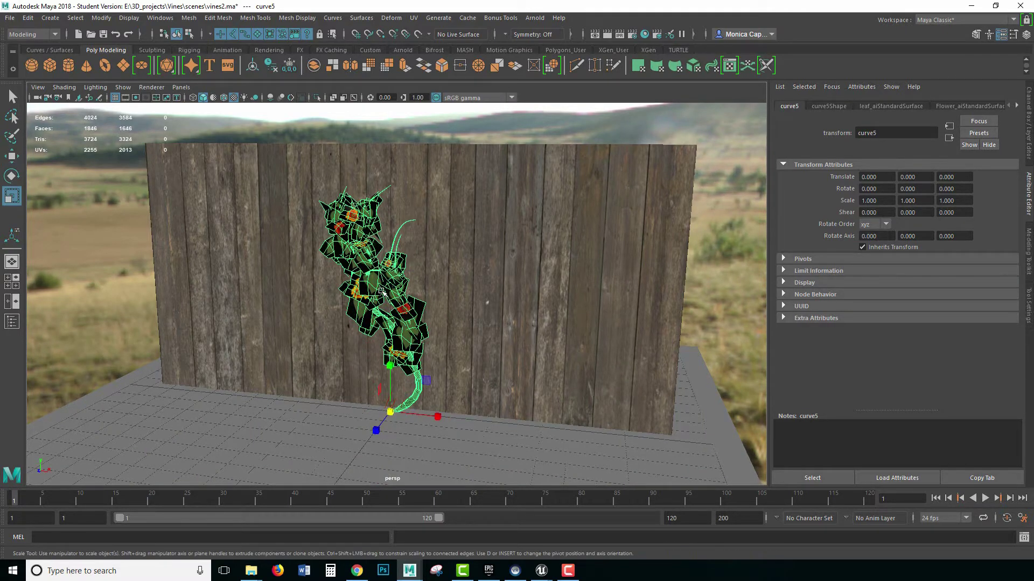
scroll(384, 286, down, 5)
scroll(383, 286, up, 4)
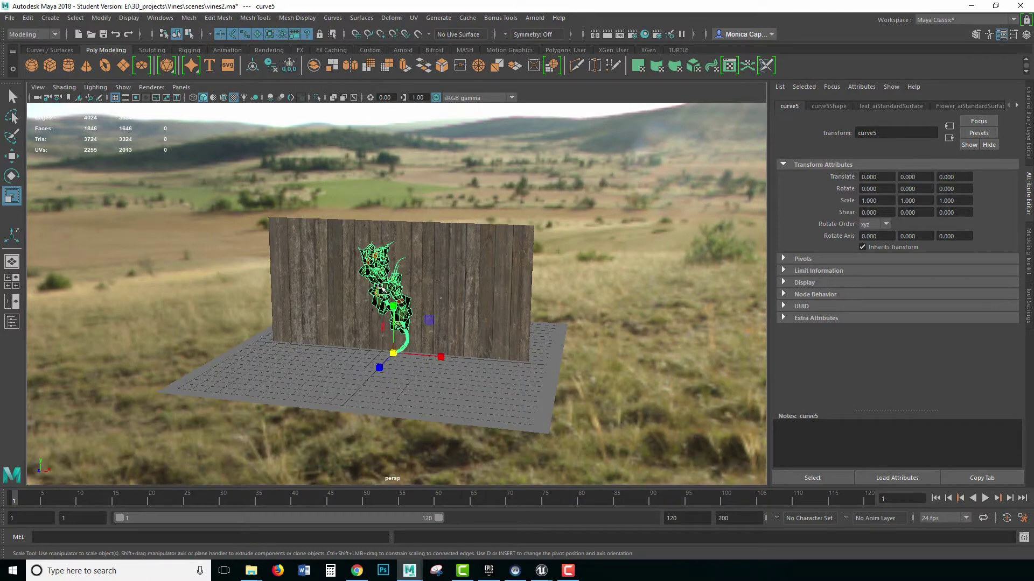
Step: Scale the combined vine up uniformly from its stem base to about 7.83 times its size
scroll(381, 287, down, 3)
scroll(382, 287, up, 5)
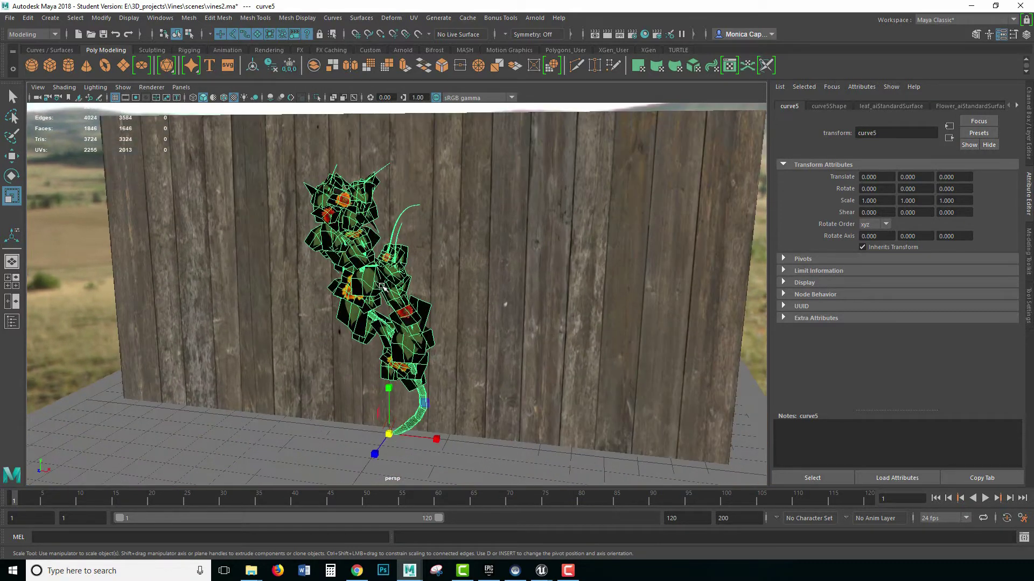
scroll(382, 286, down, 5)
drag(395, 335, 819, 444)
alt+middle_drag(530, 291, 525, 373)
scroll(525, 373, down, 1)
scroll(525, 374, down, 6)
mouse_move(525, 374)
alt+mouse_down()
mouse_move(592, 385)
mouse_move(525, 388)
alt+mouse_up()
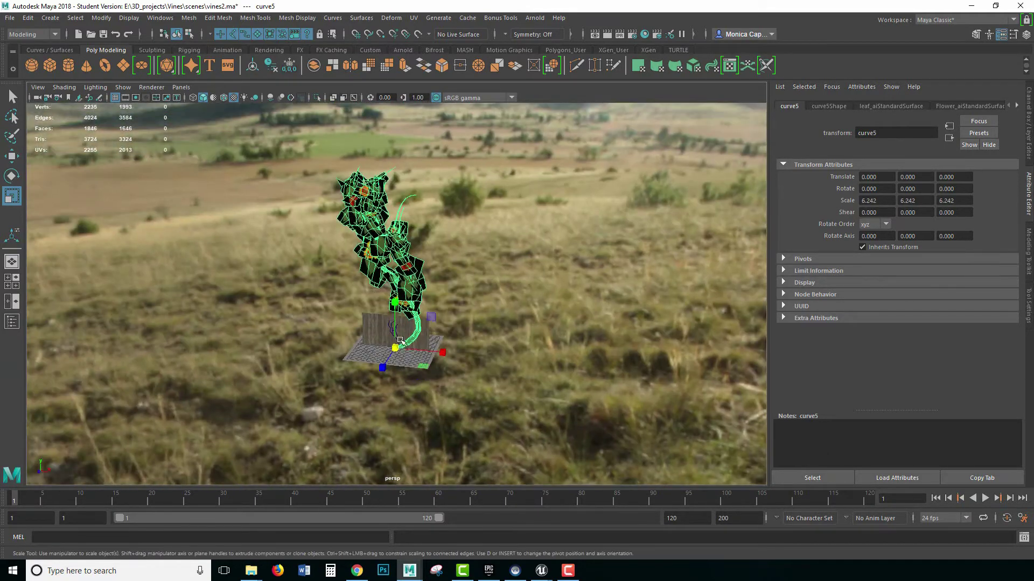
drag(403, 357, 450, 355)
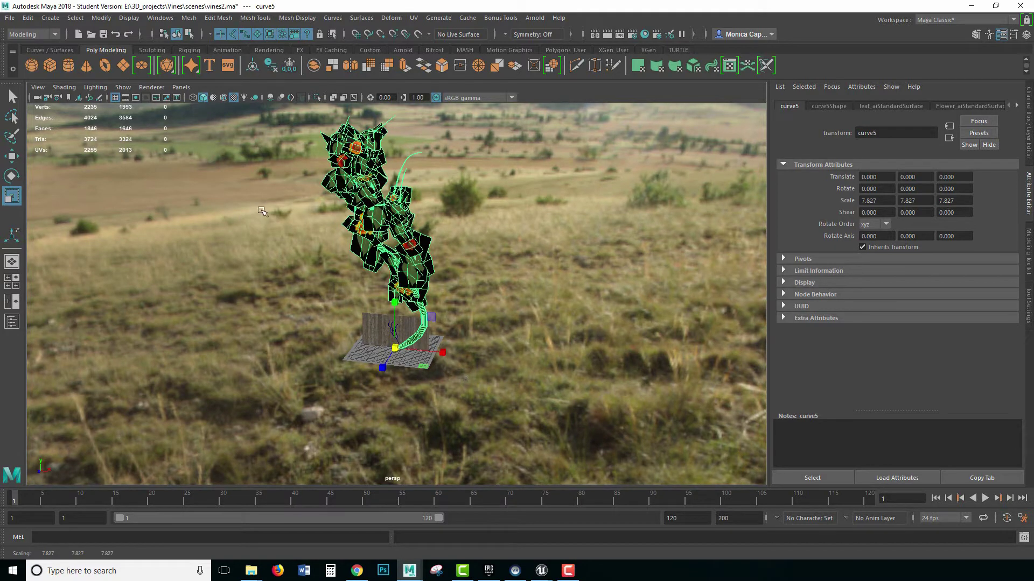
Step: Set the grid's length and width to 1000 units, with grid lines every 100 units and 10 subdivisions
click(130, 18)
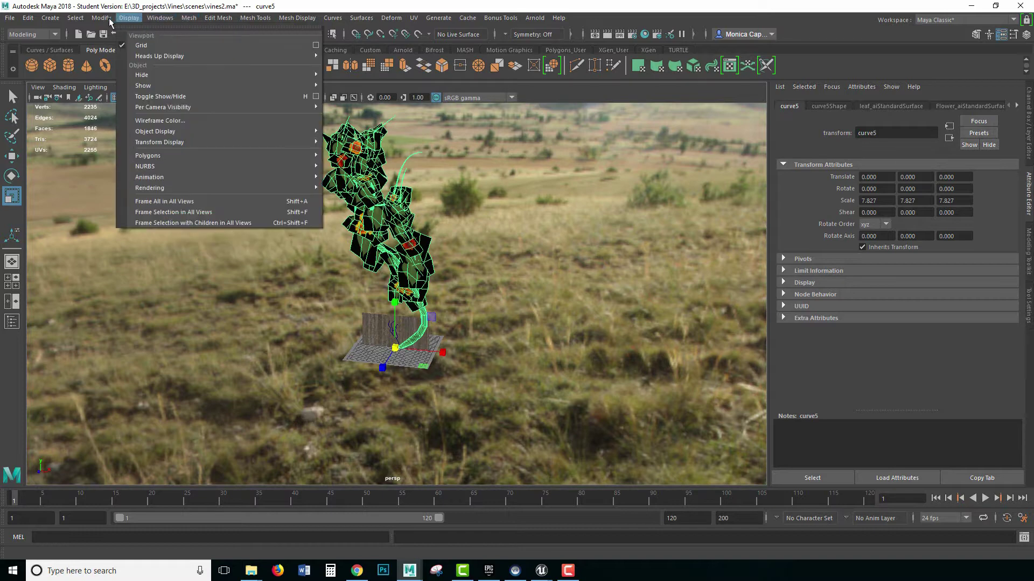
mouse_move(141, 17)
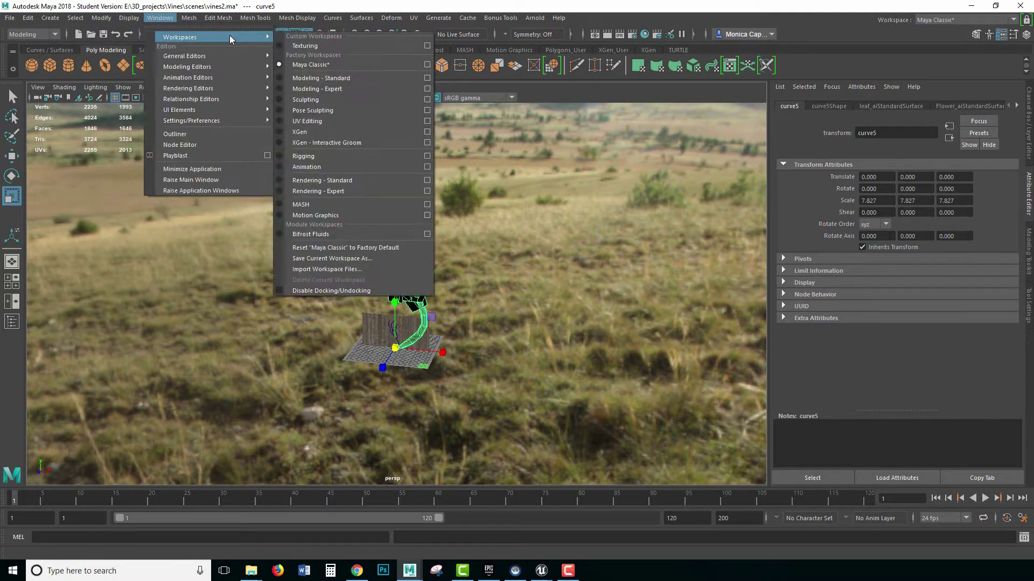
click(316, 44)
drag(473, 229, 417, 221)
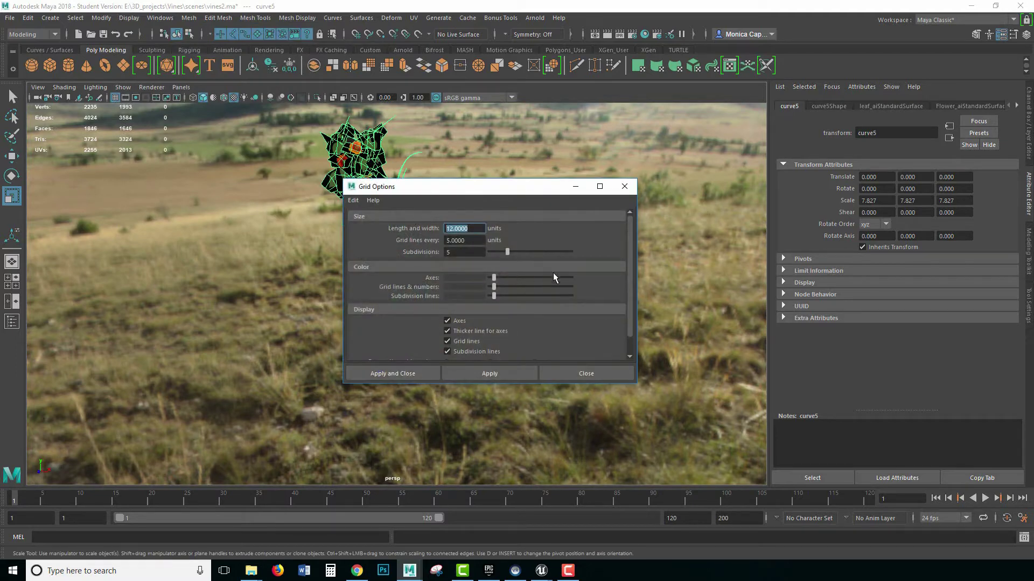
text(1000)
key(Tab)
text(100)
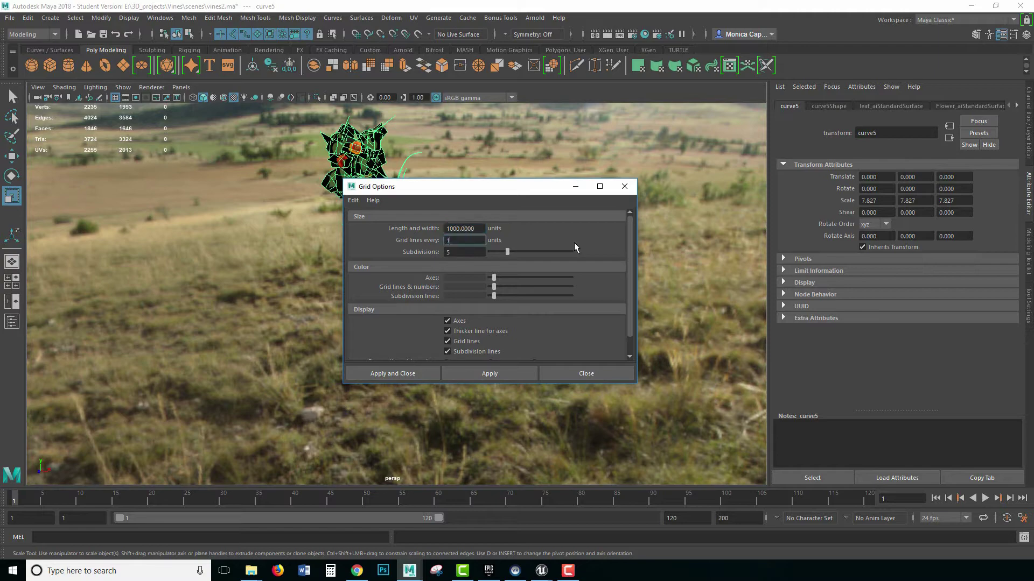
key(Tab)
text(10)
key(Tab)
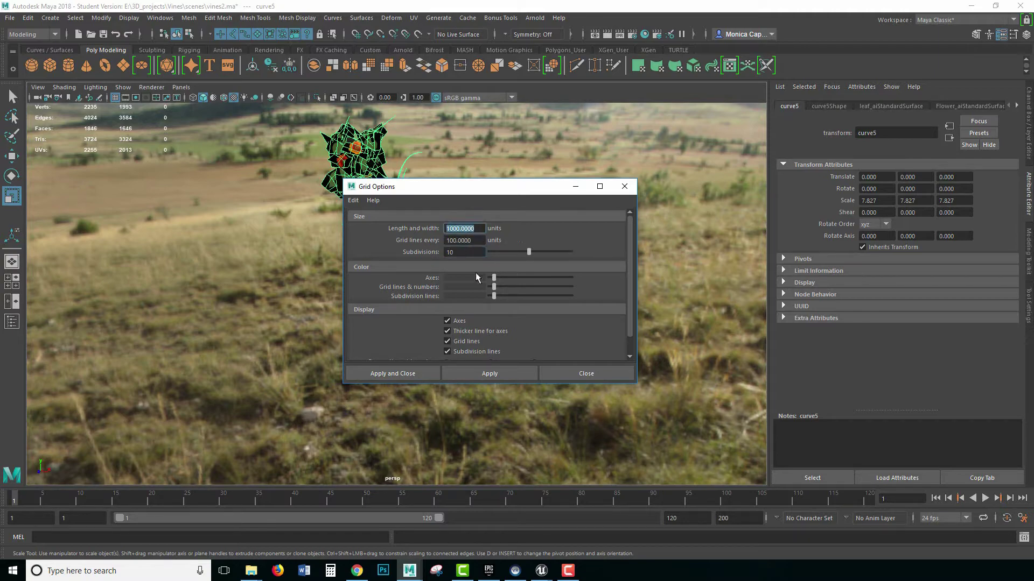
key(shift+Tab)
click(414, 375)
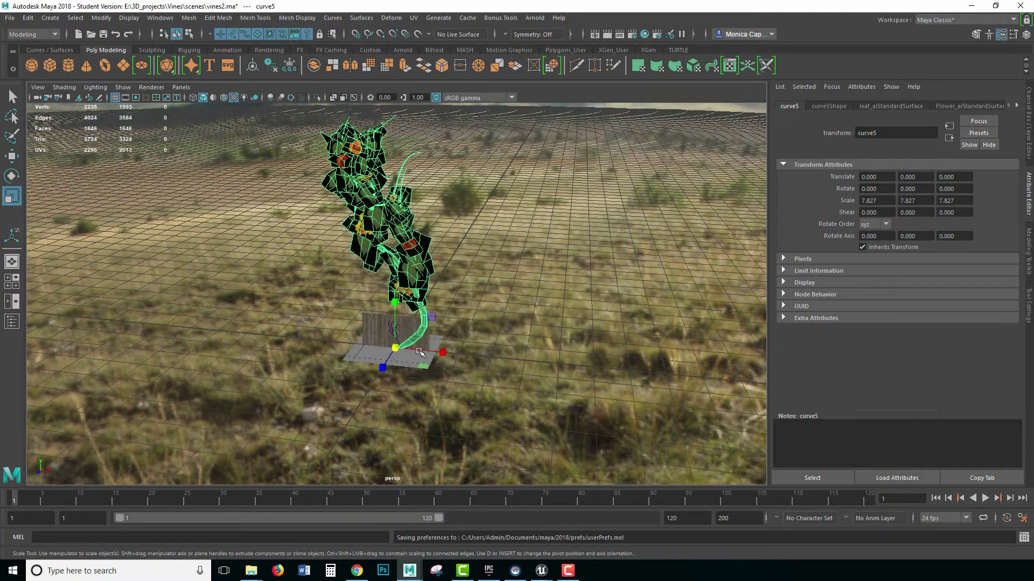
Step: Enlarge the vine further to a uniform scale of about 9.41 and freeze its transformations
scroll(420, 334, down, 10)
scroll(420, 334, up, 10)
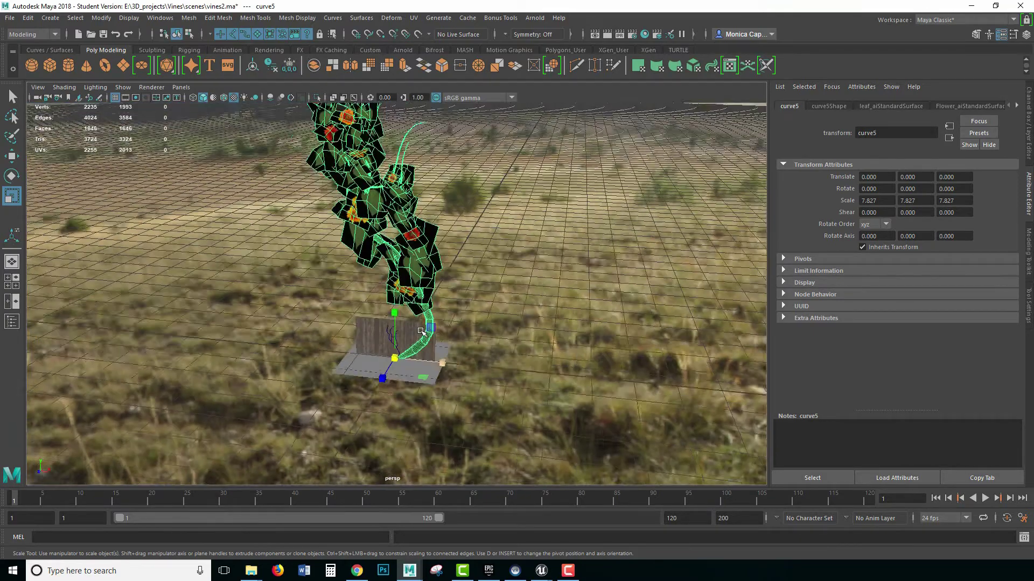
middle_drag(421, 331, 462, 301)
alt+drag(456, 304, 477, 321)
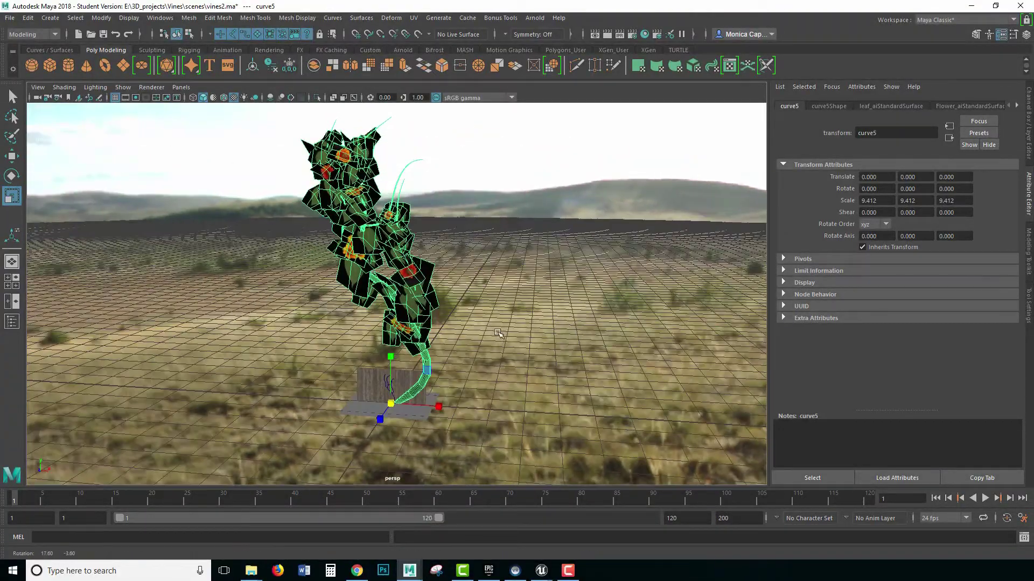
click(101, 18)
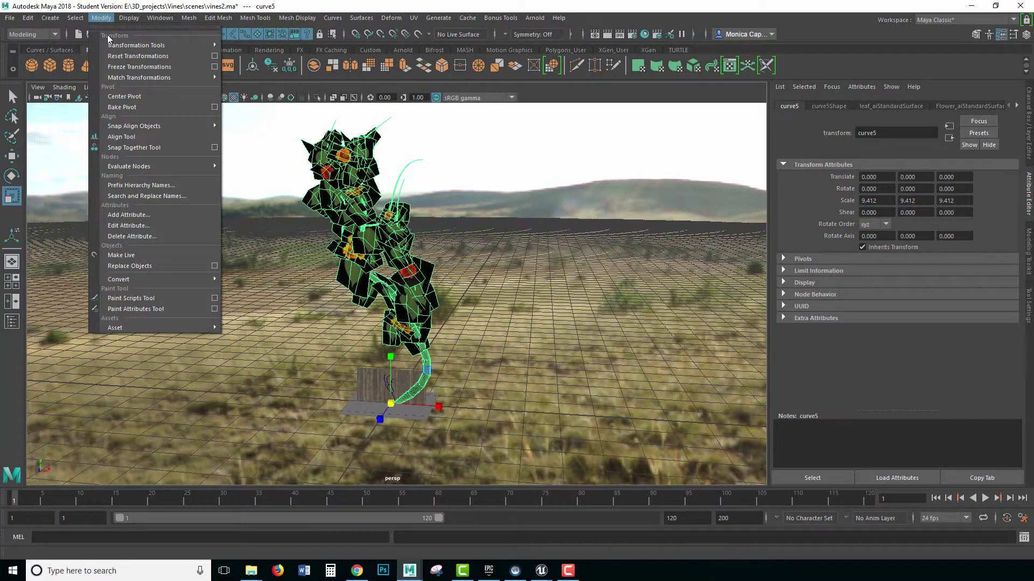
click(127, 67)
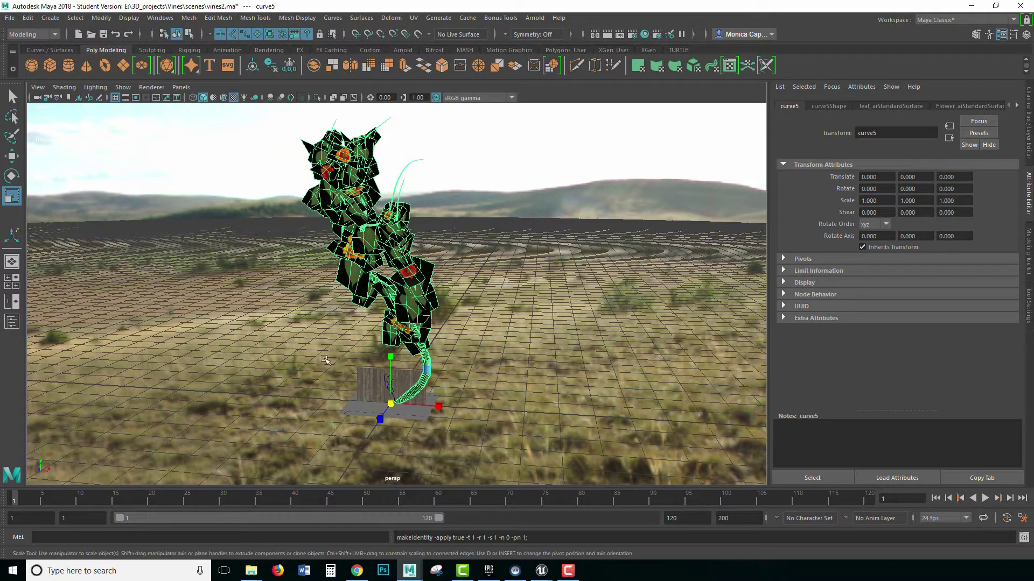
Step: Export the selected vine as vines.fbx into the Vines project's scenes folder, replacing the existing file
click(9, 18)
mouse_move(124, 400)
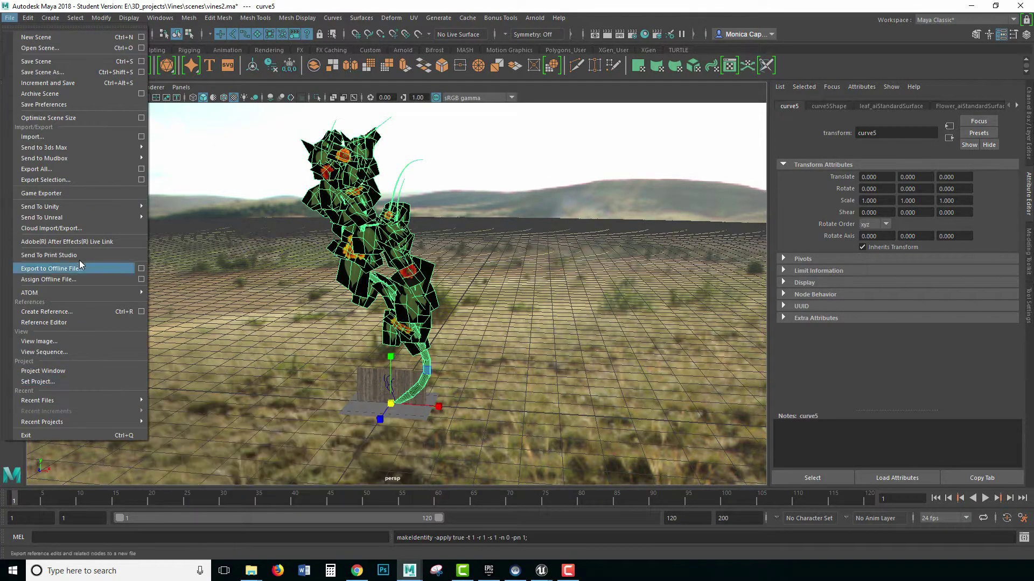
click(119, 182)
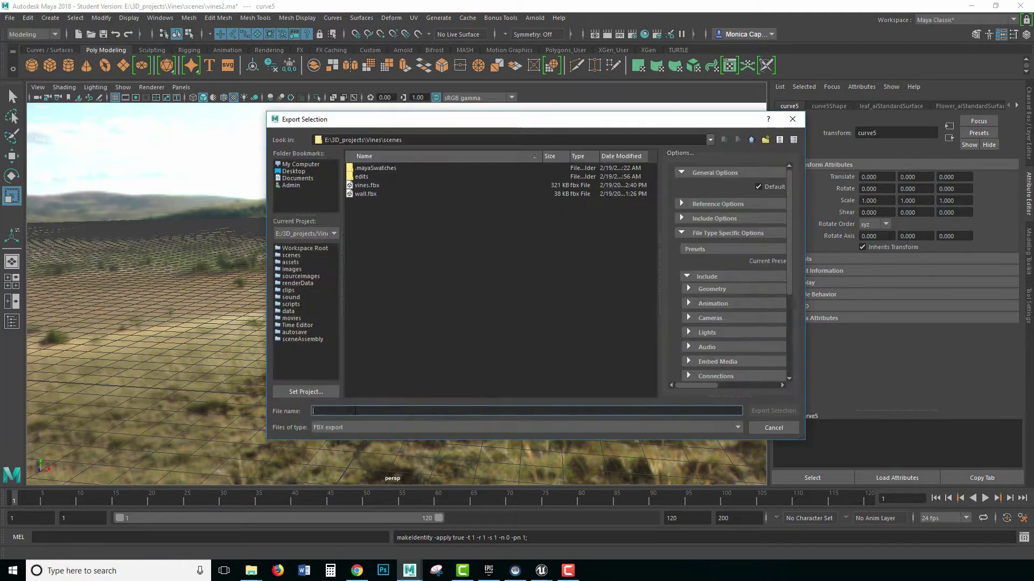
click(373, 187)
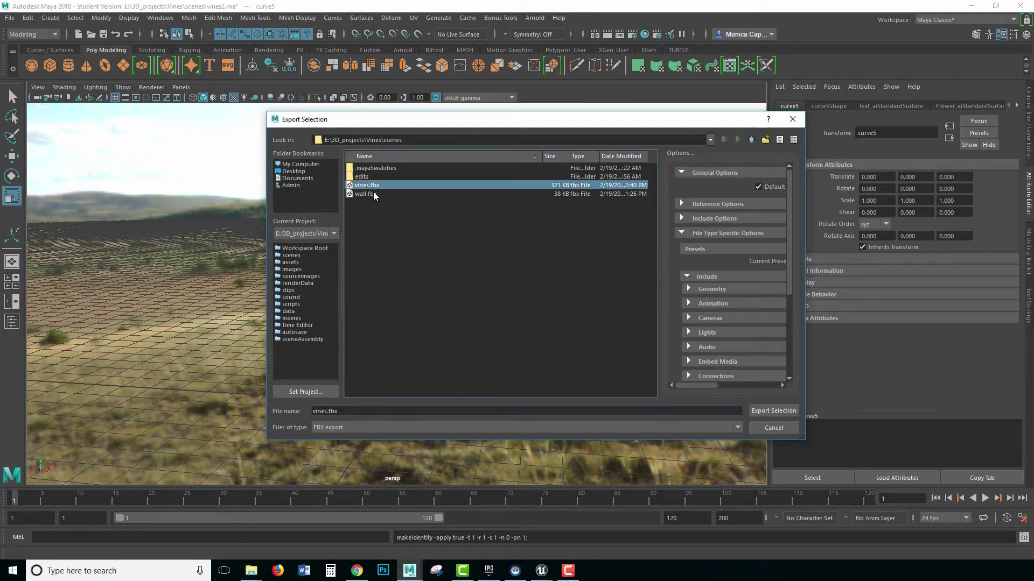
click(767, 409)
click(525, 292)
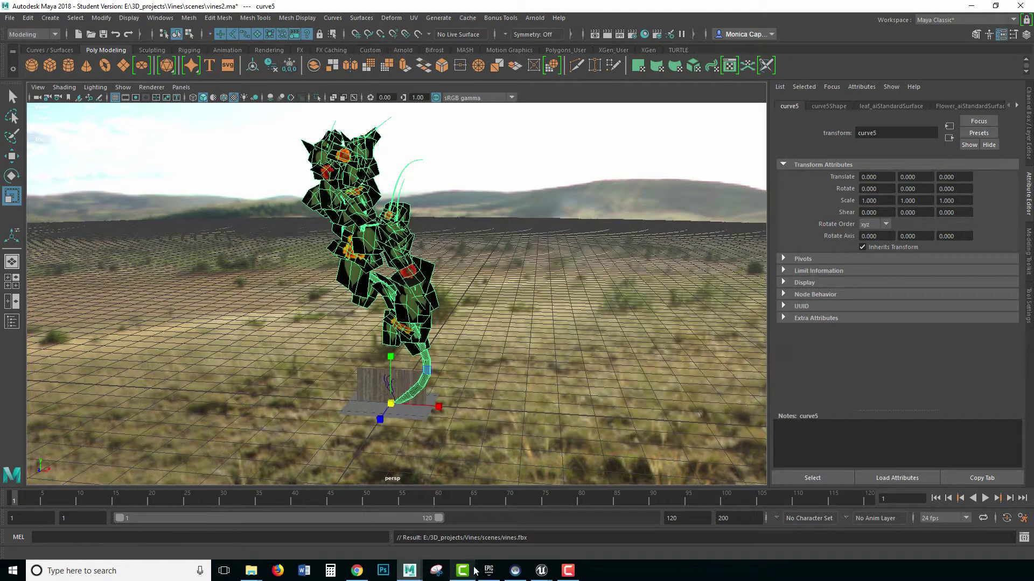
Step: Switch to the Unreal Project Browser and create a Third Person Blueprint project named Vines with starter content in E:\Epic Games\Projects
mouse_move(550, 571)
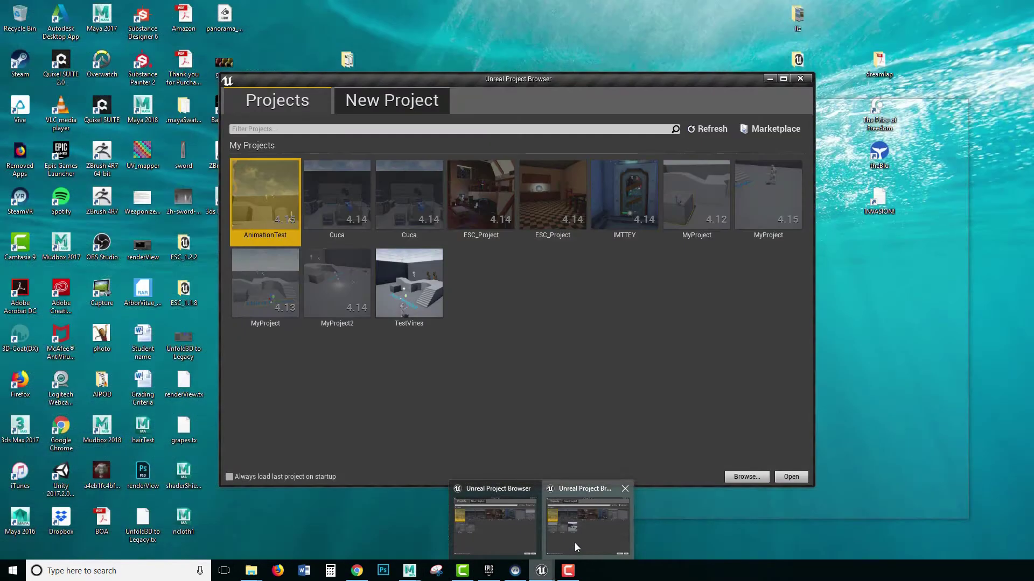
click(574, 542)
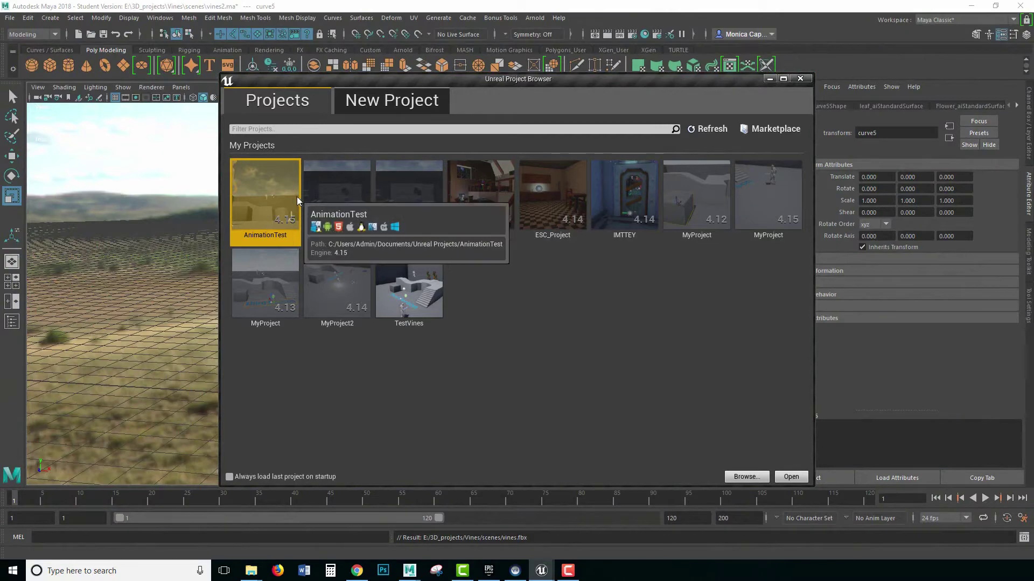
click(366, 109)
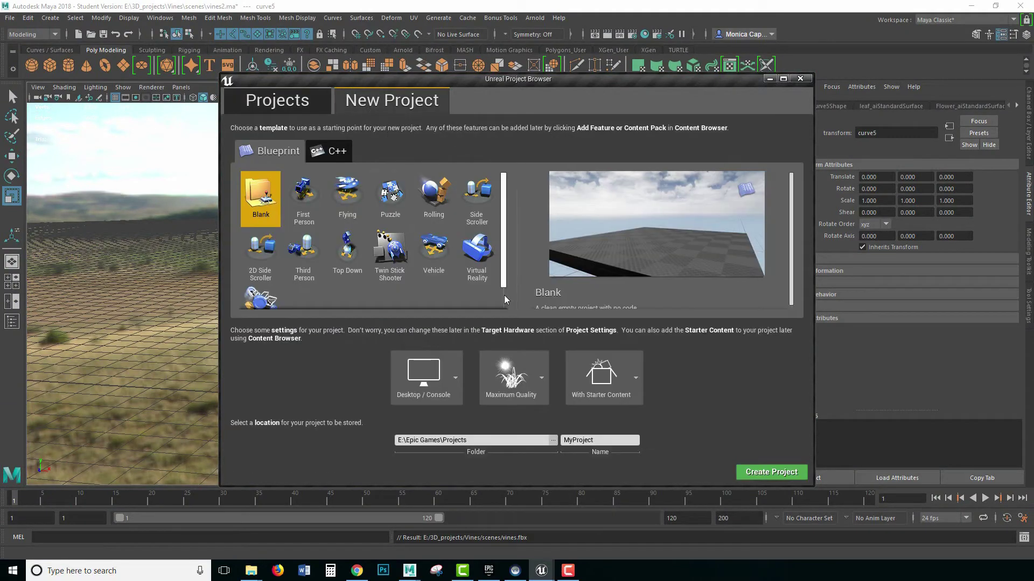
click(602, 440)
text(Vines)
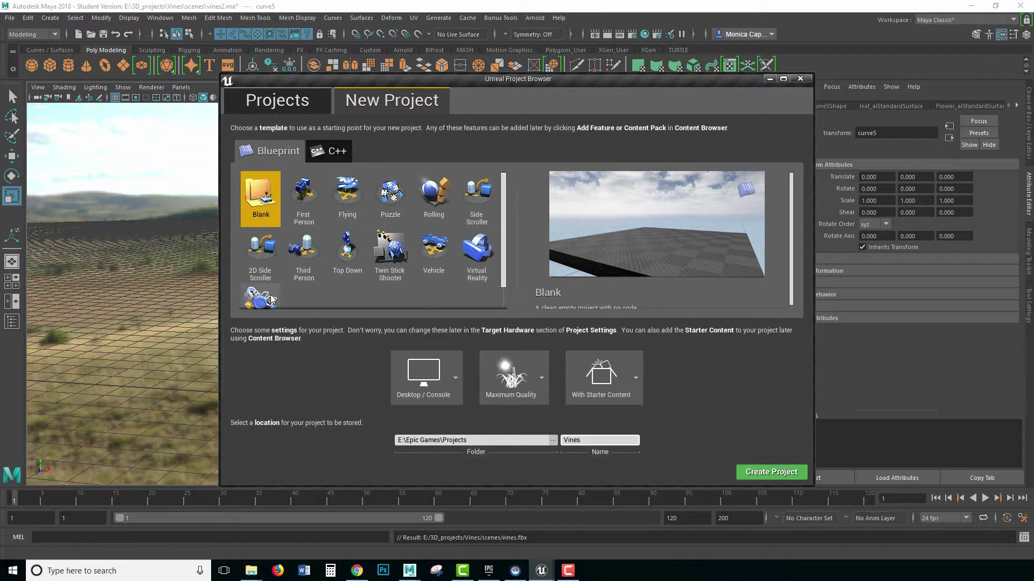
click(302, 273)
click(260, 215)
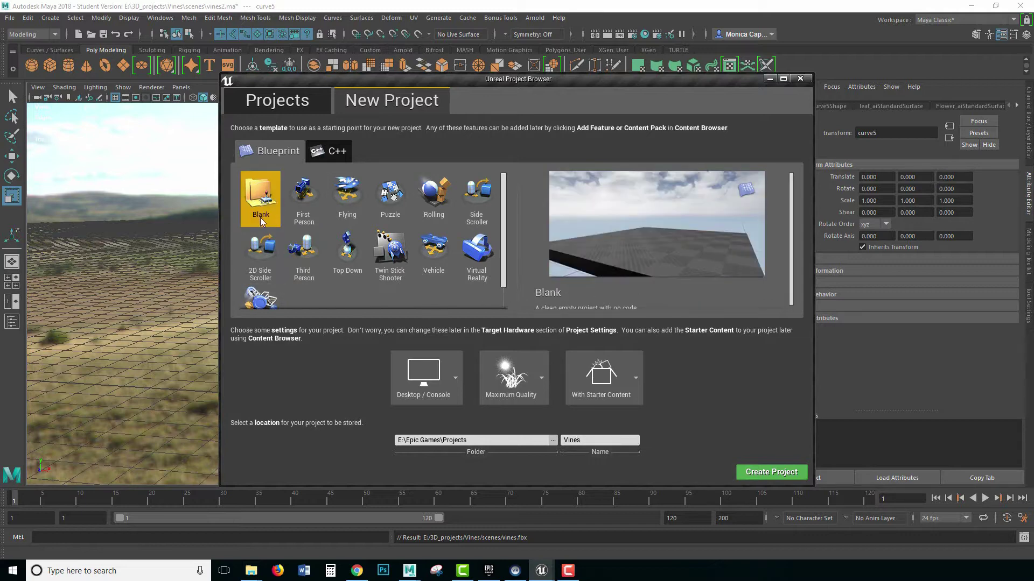
click(303, 255)
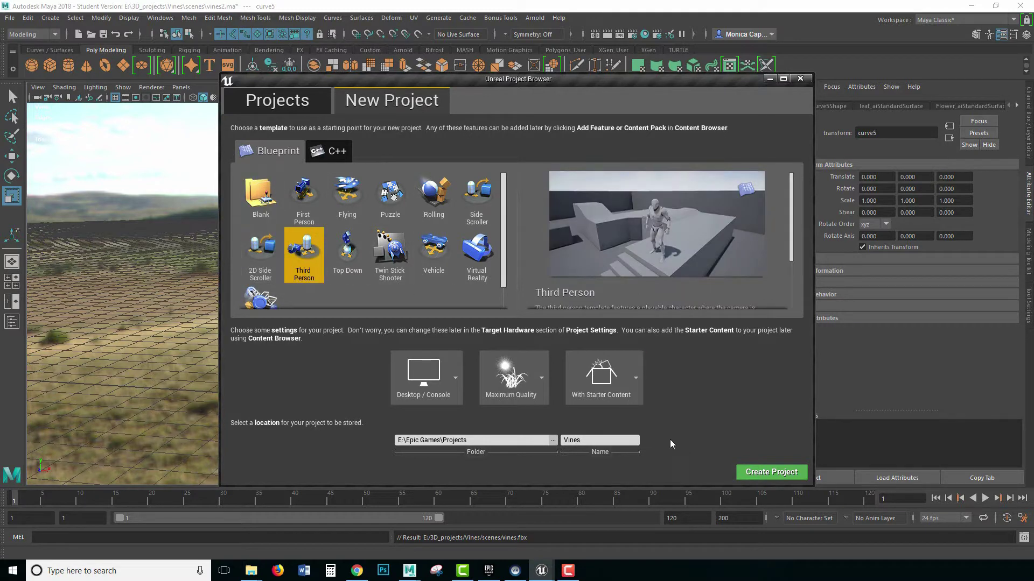
click(761, 474)
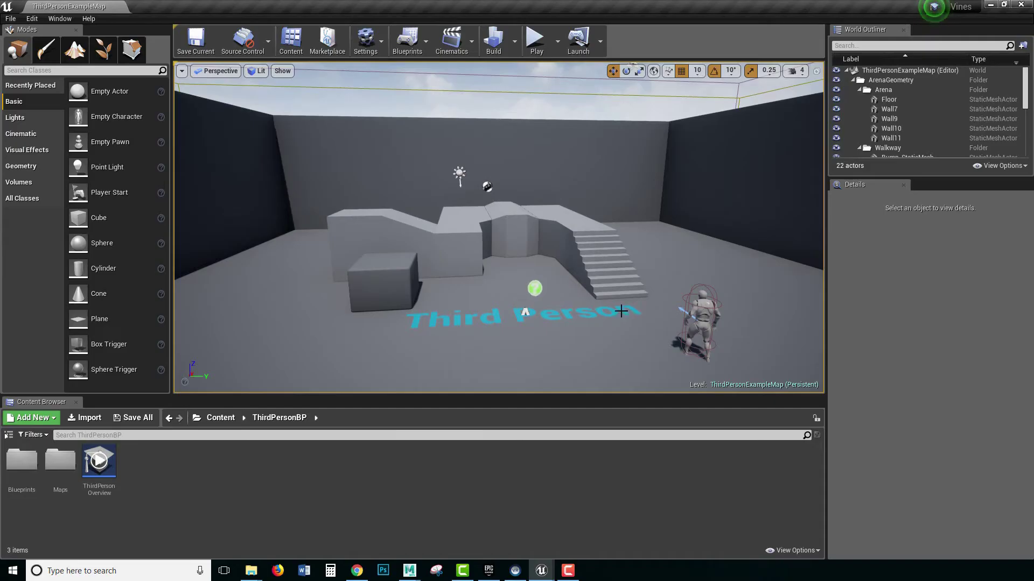
Step: Play-test the Third Person level by running and jumping with the character, and return to an overview of the arena
right_drag(498, 226, 579, 209)
mouse_move(572, 188)
middle_down()
mouse_move(592, 236)
mouse_move(572, 188)
middle_up()
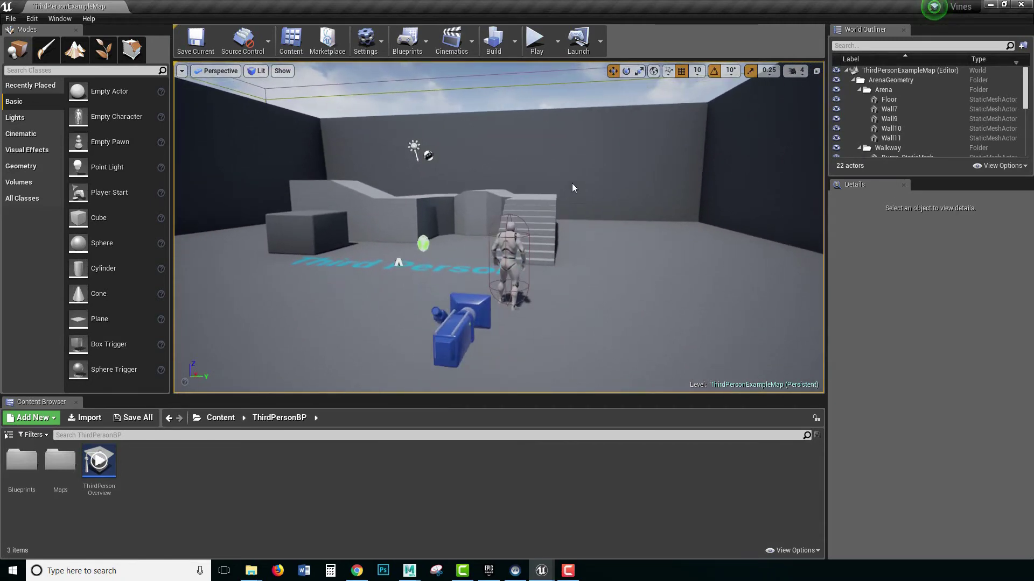
click(526, 50)
key(w)
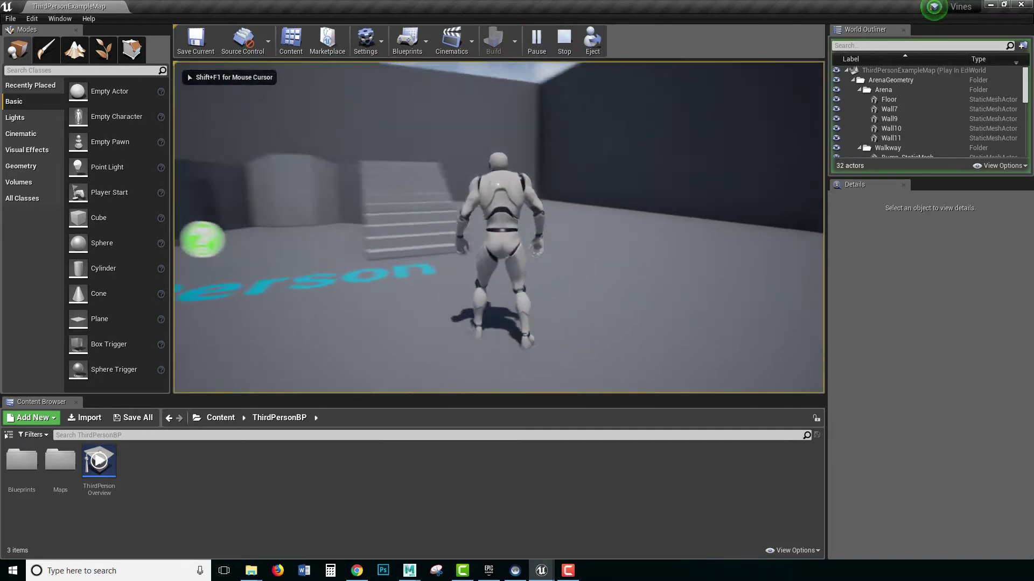
key(space)
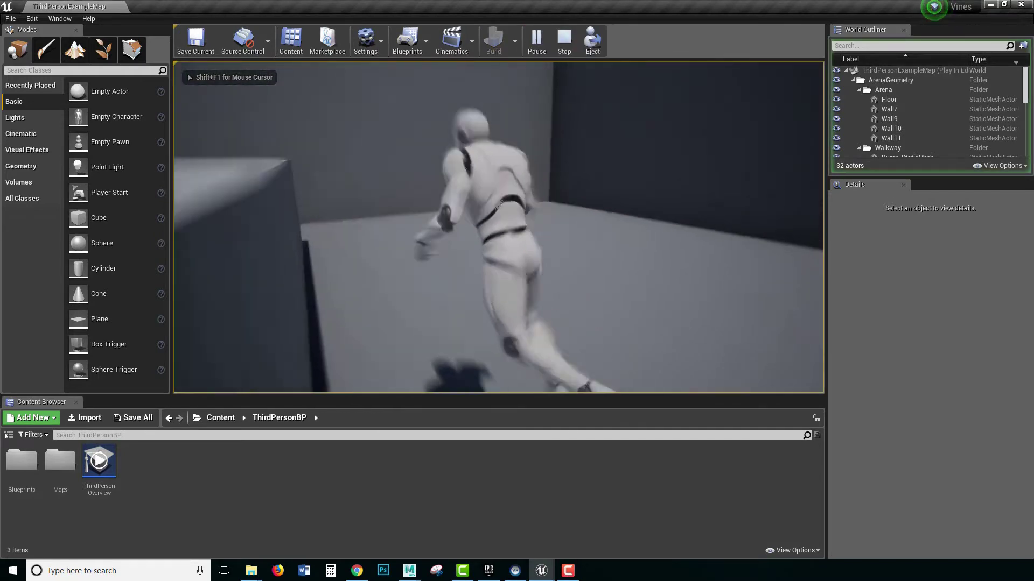
key(Escape)
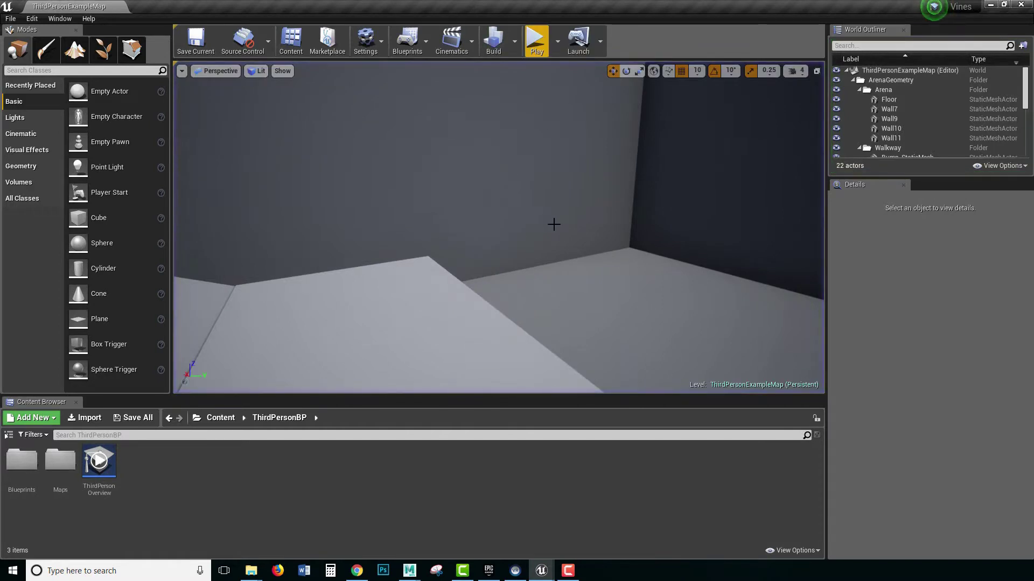
scroll(555, 217, down, 6)
right_drag(553, 215, 541, 210)
alt+drag(601, 234, 504, 233)
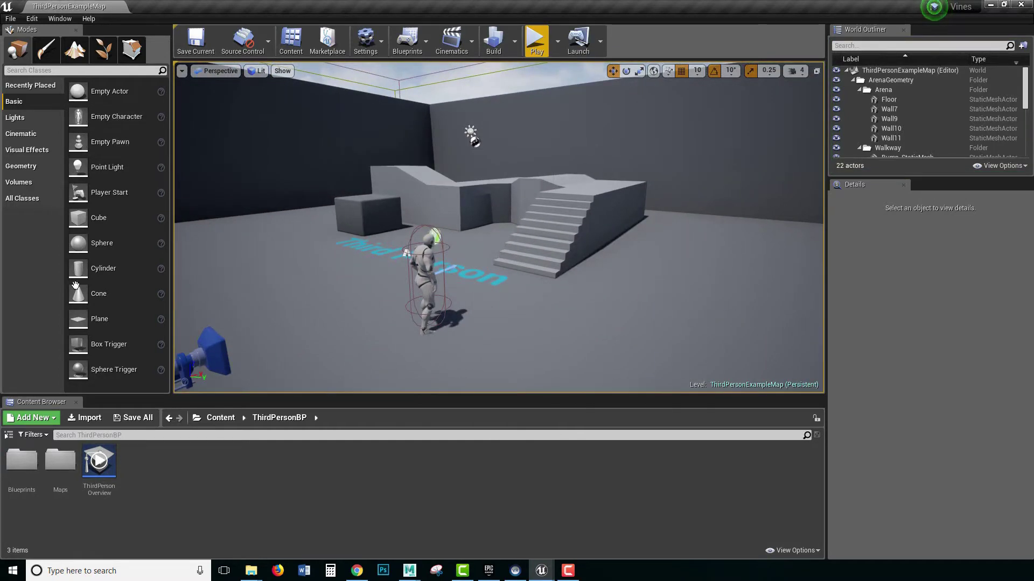
Step: View the Vines project's sourceimages folder in File Explorer and return to the Unreal Editor
mouse_move(265, 568)
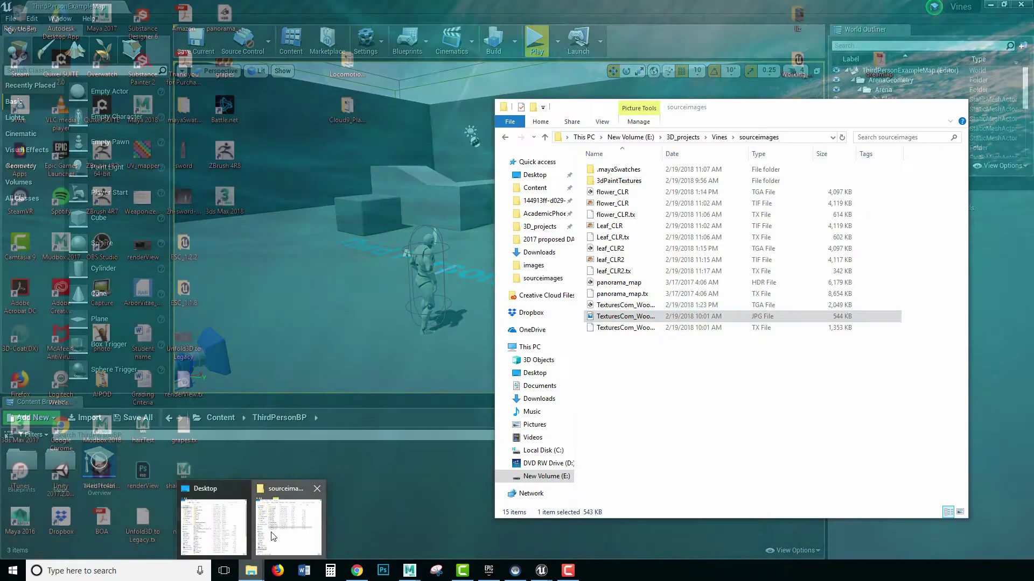
click(276, 530)
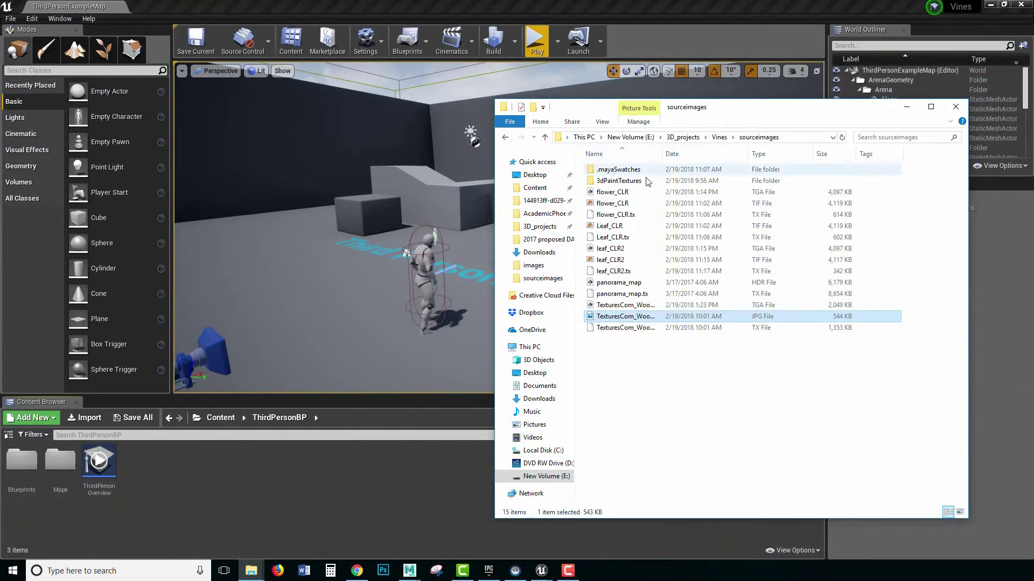
click(124, 517)
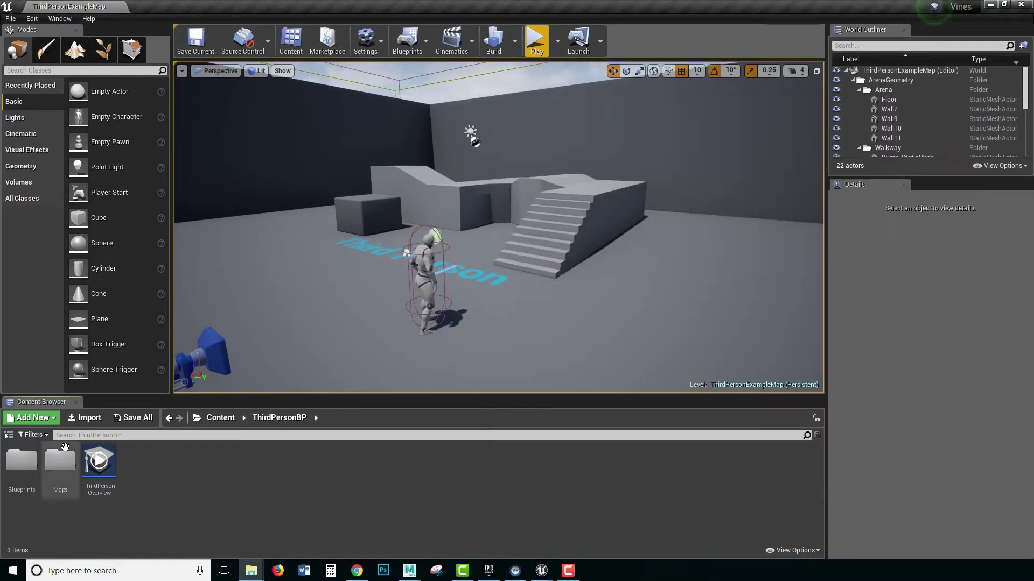
Step: Show the folder tree in the Content Browser and look through the Geometry, Meshes, Mannequin, StarterContent and ThirdPerson folders
click(8, 434)
double_click(34, 458)
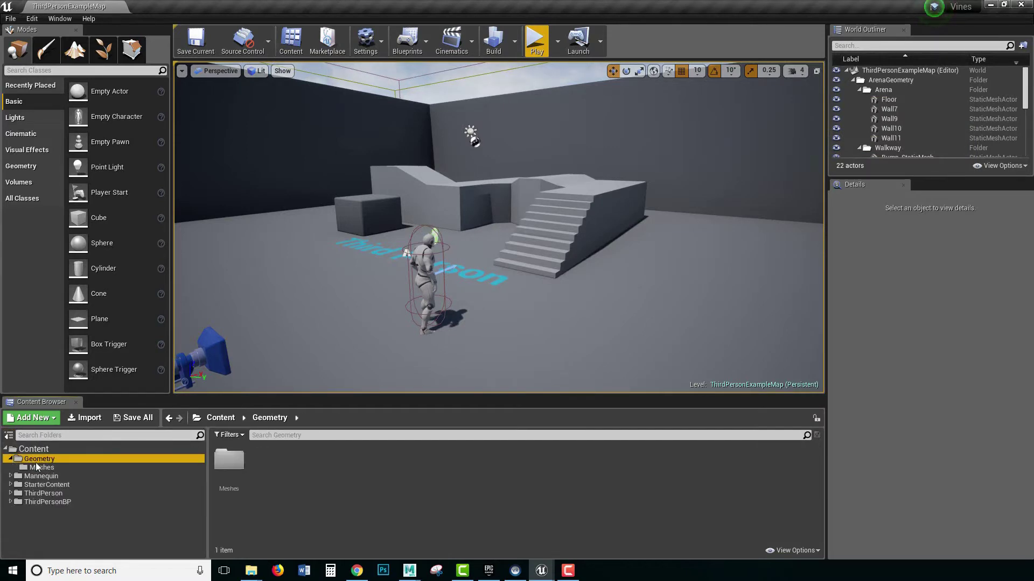
click(42, 468)
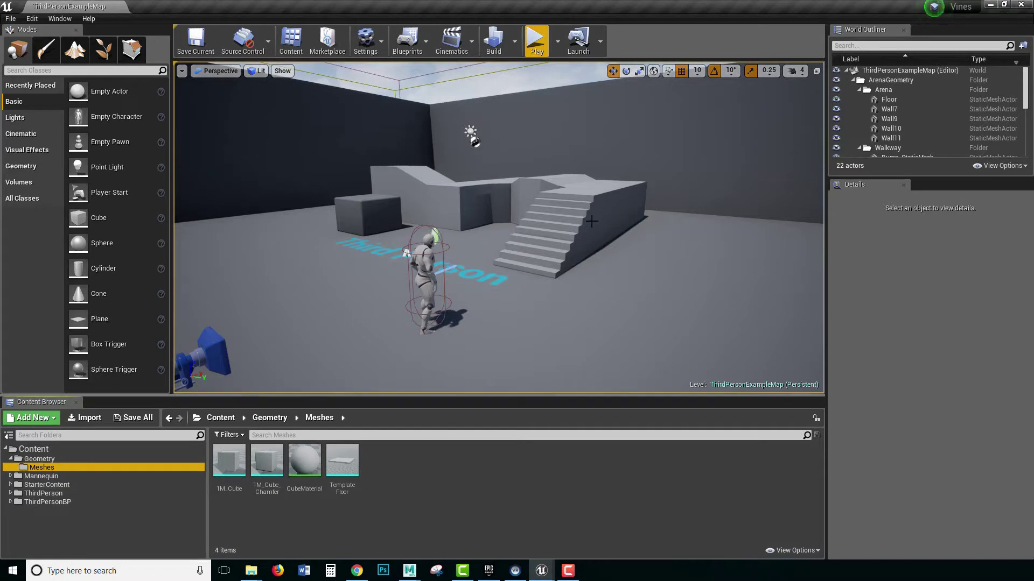
click(41, 476)
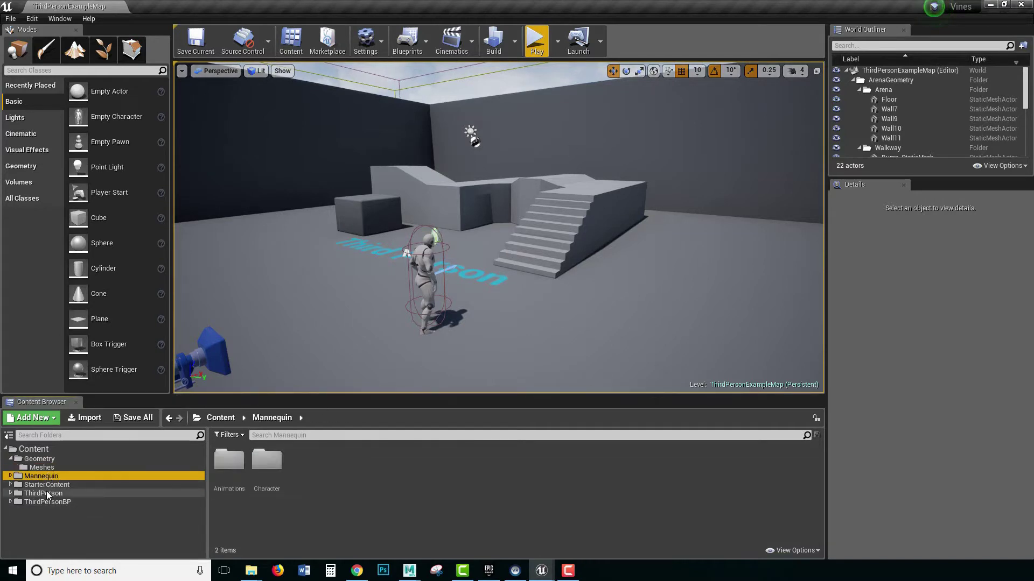
click(51, 493)
click(49, 485)
click(52, 495)
click(46, 460)
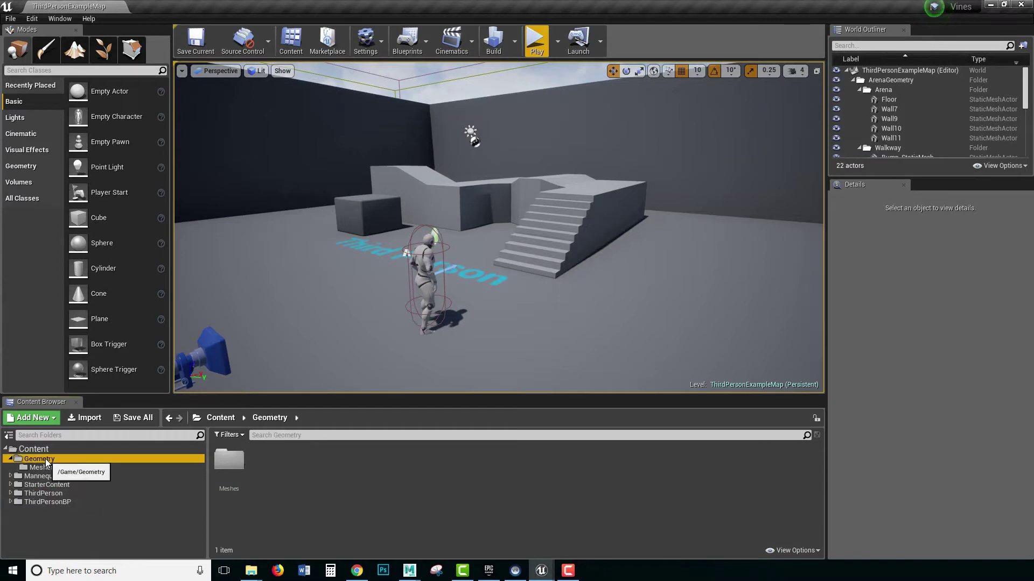
click(40, 468)
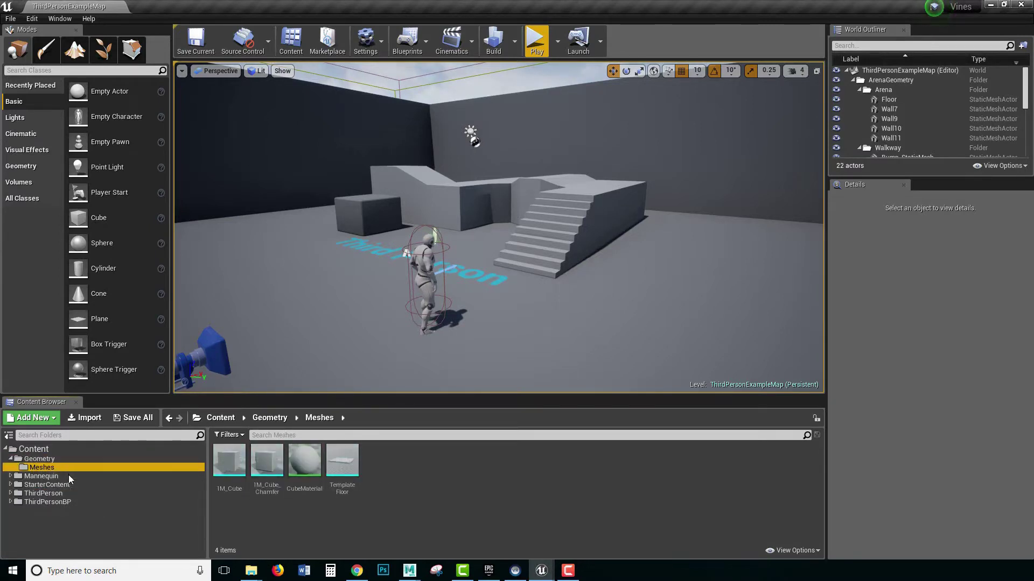
Step: Create a new folder named Materials inside the Geometry folder
click(42, 461)
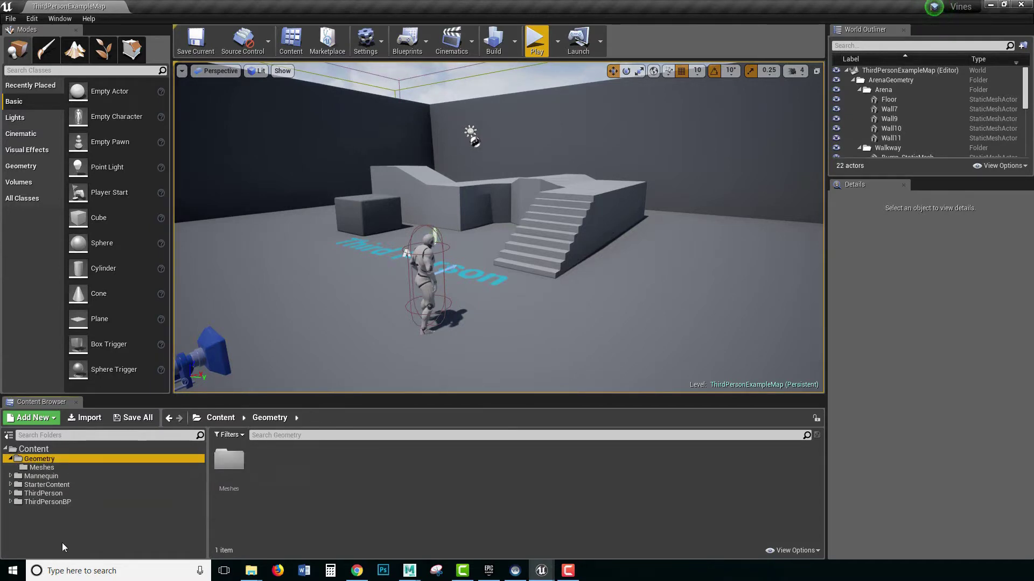
right_click(30, 468)
right_click(263, 470)
mouse_move(266, 465)
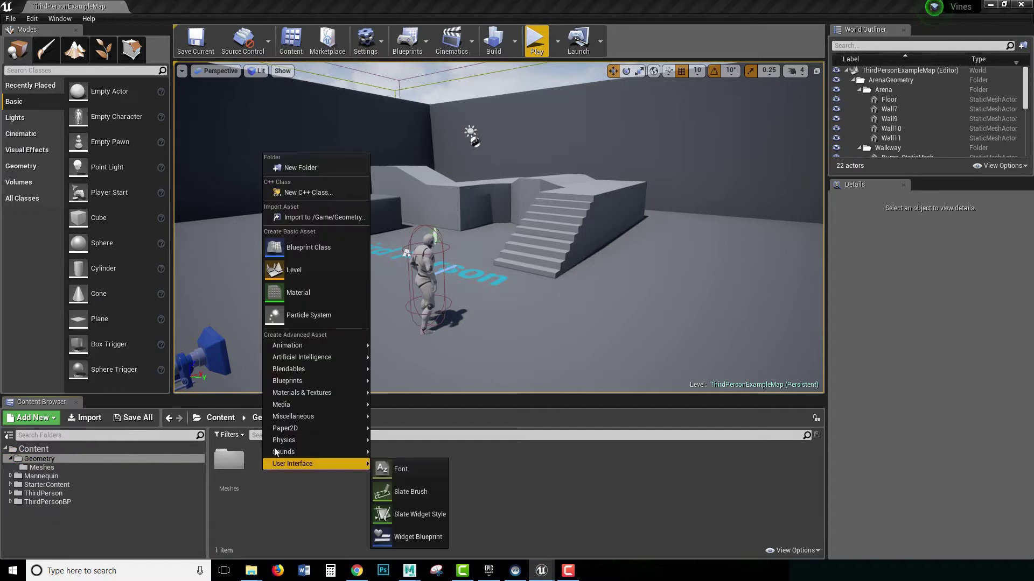
click(304, 168)
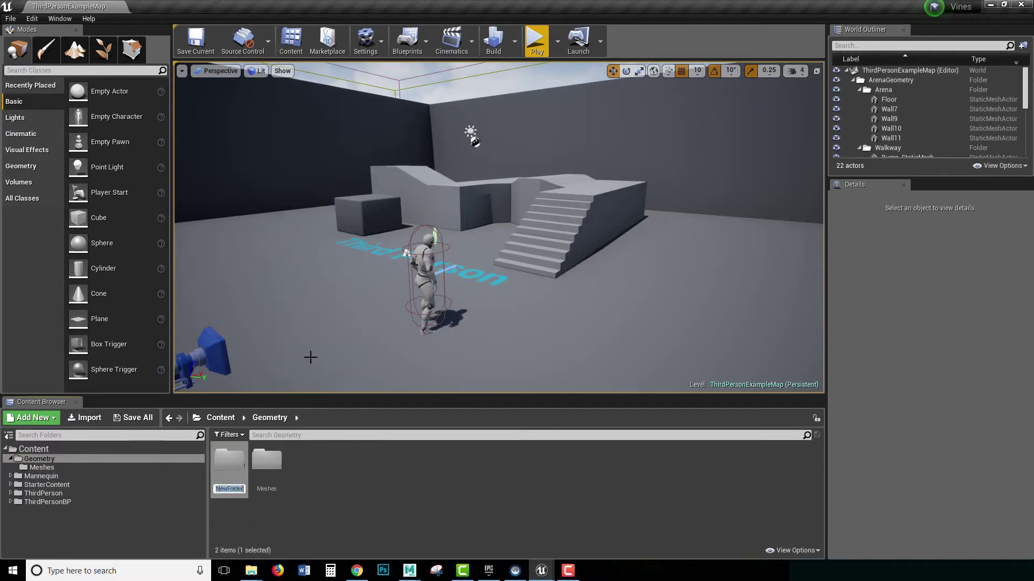
text(Materials)
key(Return)
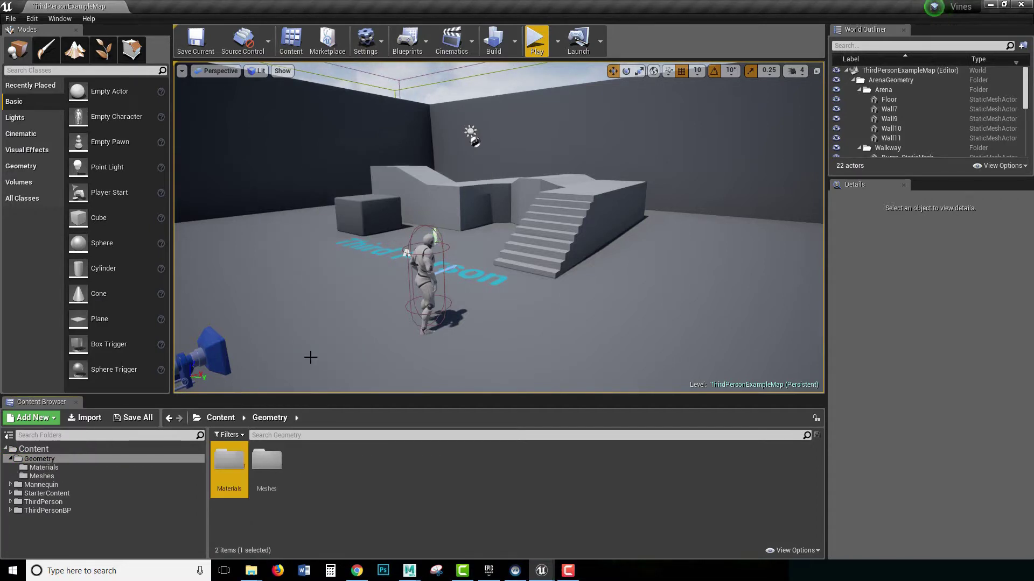
Step: Create a second new folder named Textures inside the Geometry folder
right_click(317, 486)
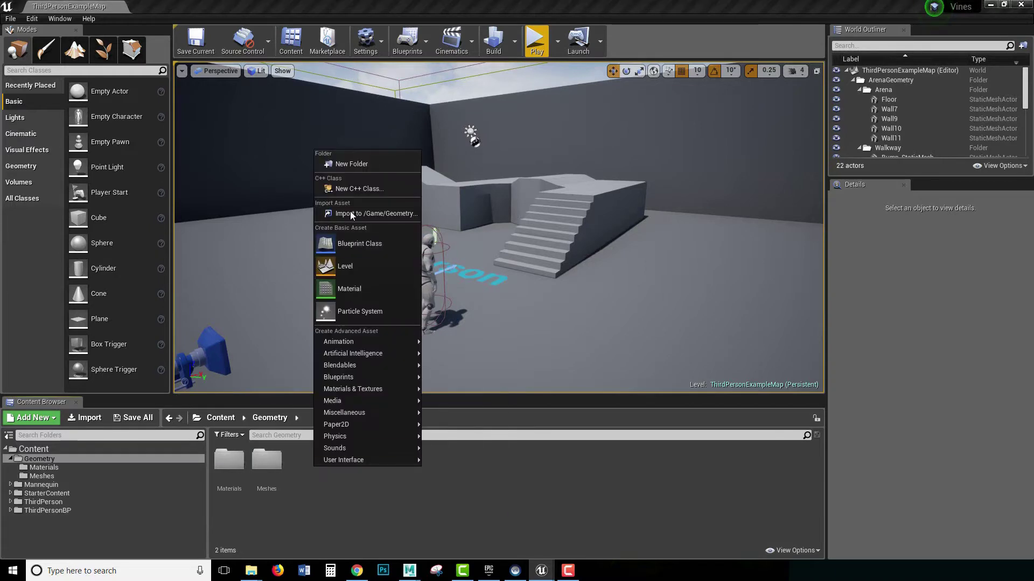
click(351, 165)
text(Textures)
key(Return)
Step: Open the Geometry/Meshes folder as the import target and show the Vines project's scenes folder in File Explorer
click(268, 462)
double_click(268, 462)
mouse_move(251, 571)
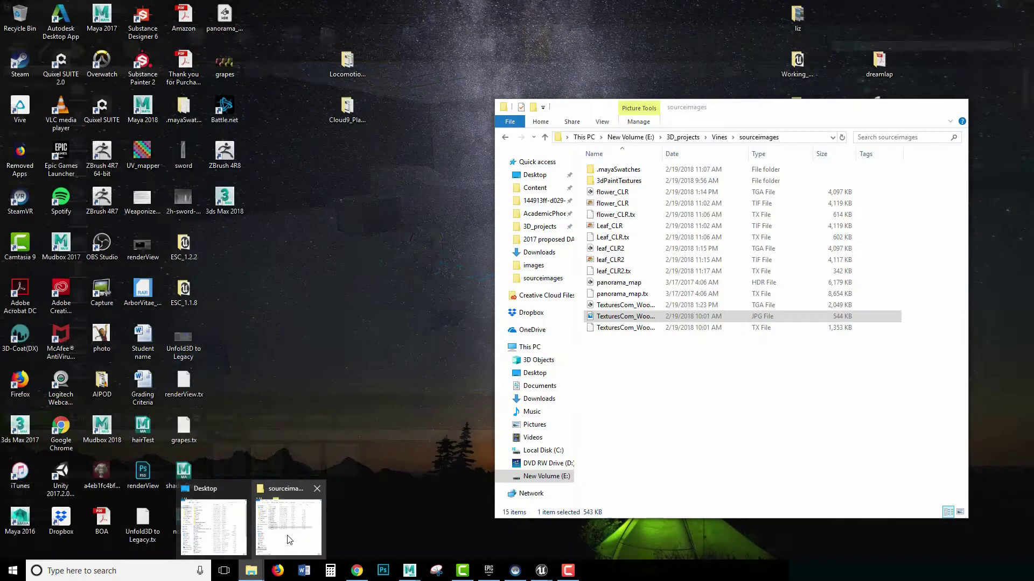
click(289, 540)
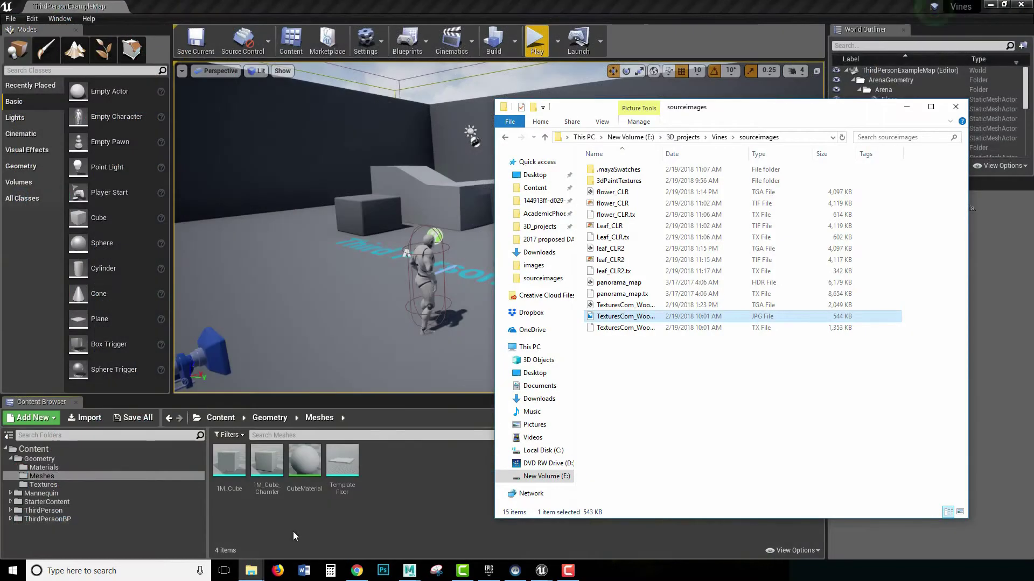
click(720, 138)
double_click(617, 270)
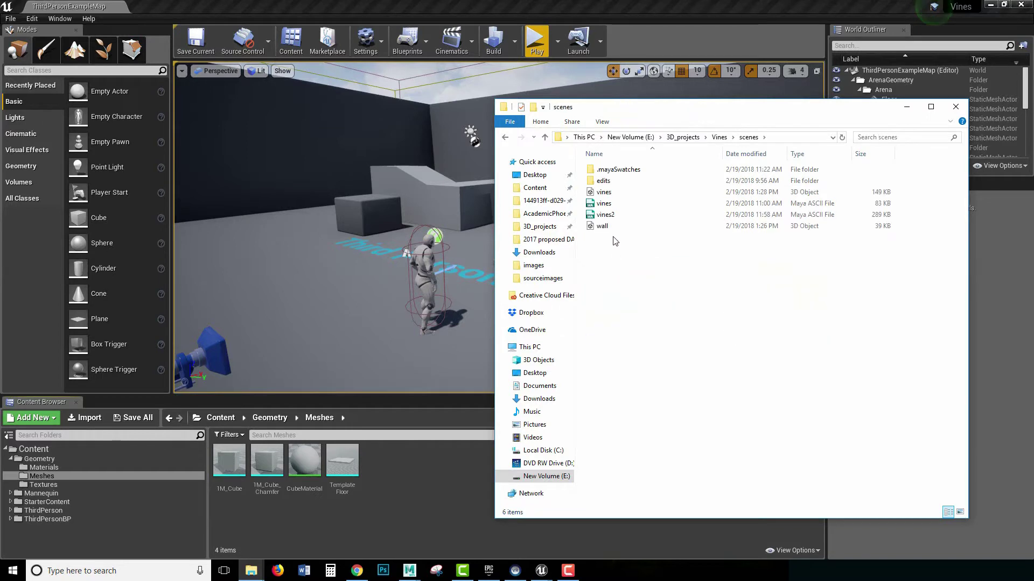
Step: Import the vines and wall FBX files together into the Meshes folder, applying the default FBX import options to all
click(622, 193)
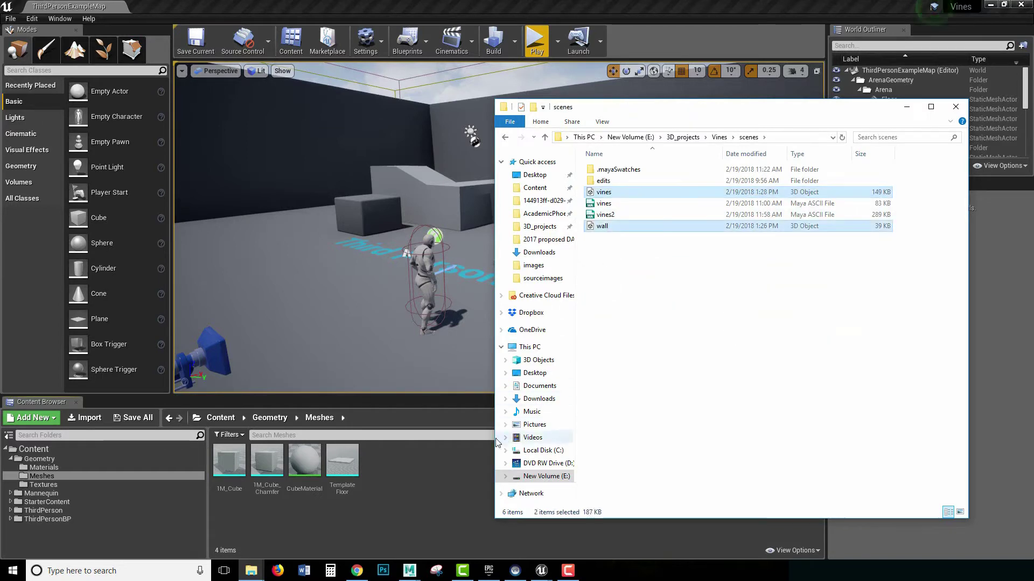
drag(605, 193, 445, 405)
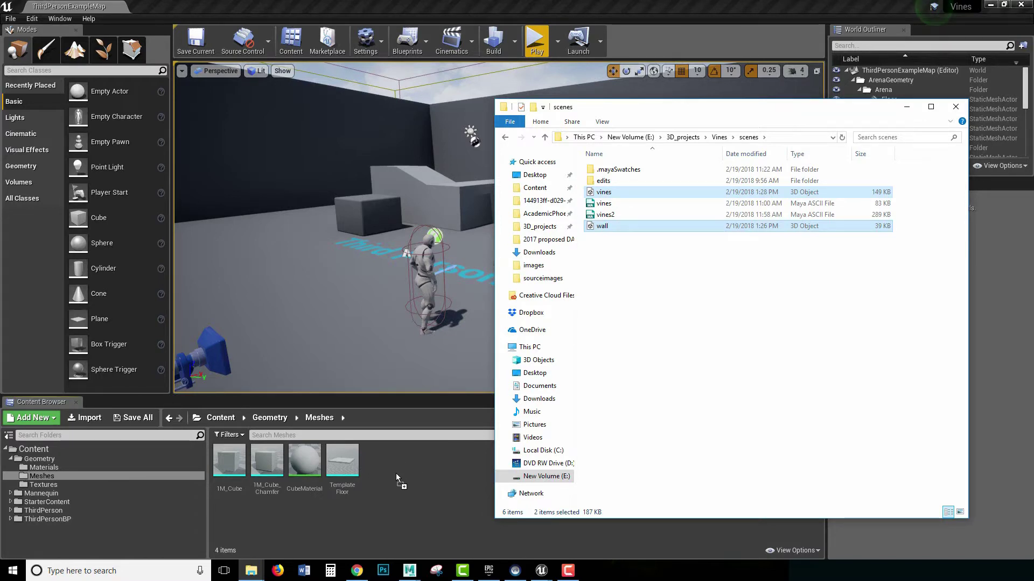
drag(396, 474, 395, 474)
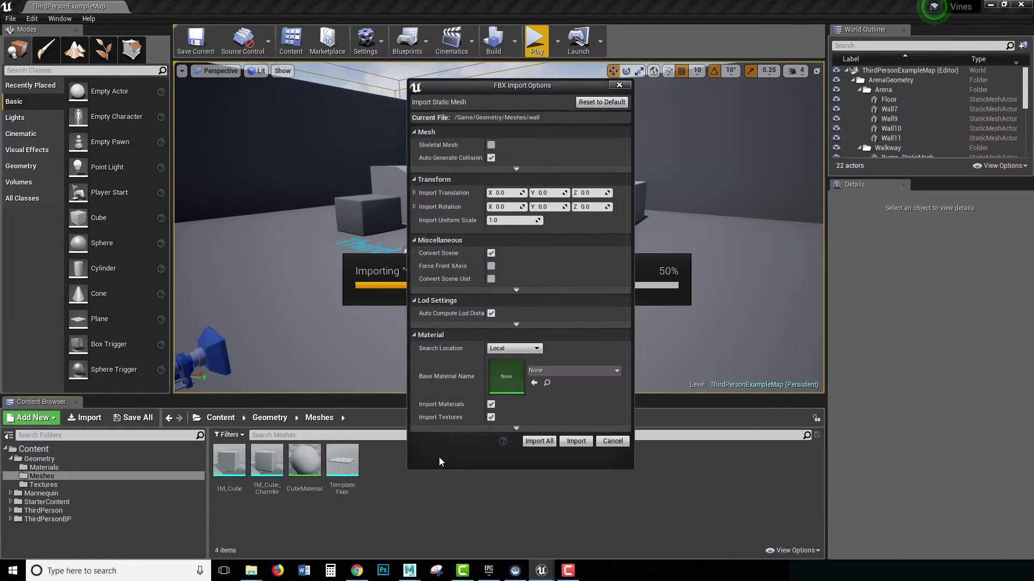
click(539, 441)
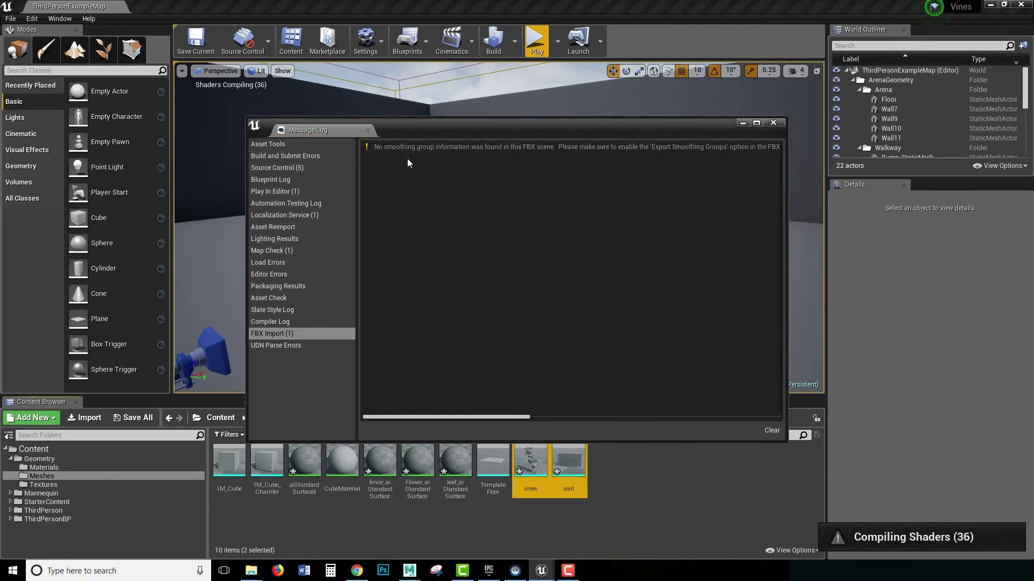
Step: Examine the imported vines mesh and its flower and leaf materials in the Meshes folder
click(531, 468)
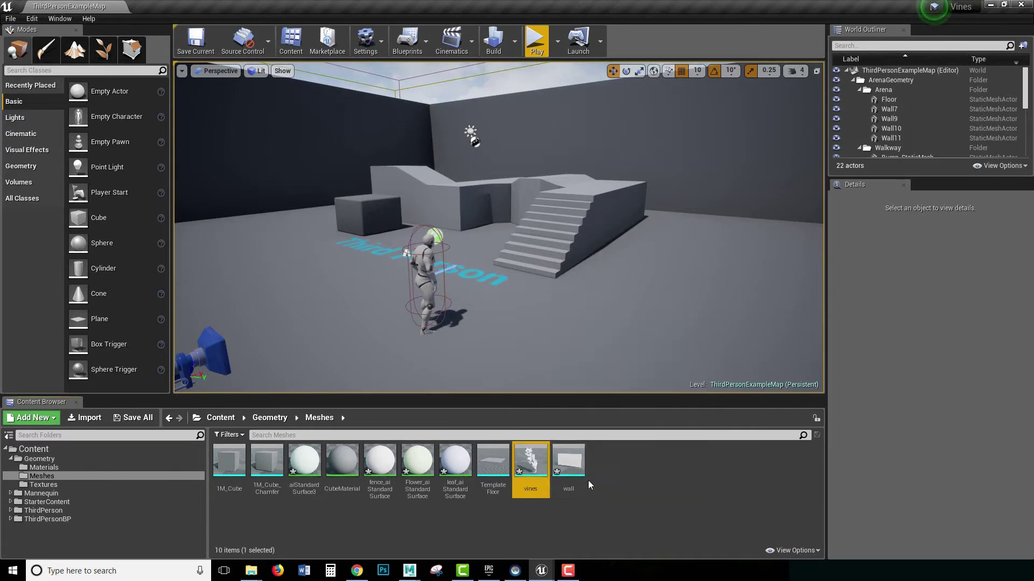
click(424, 469)
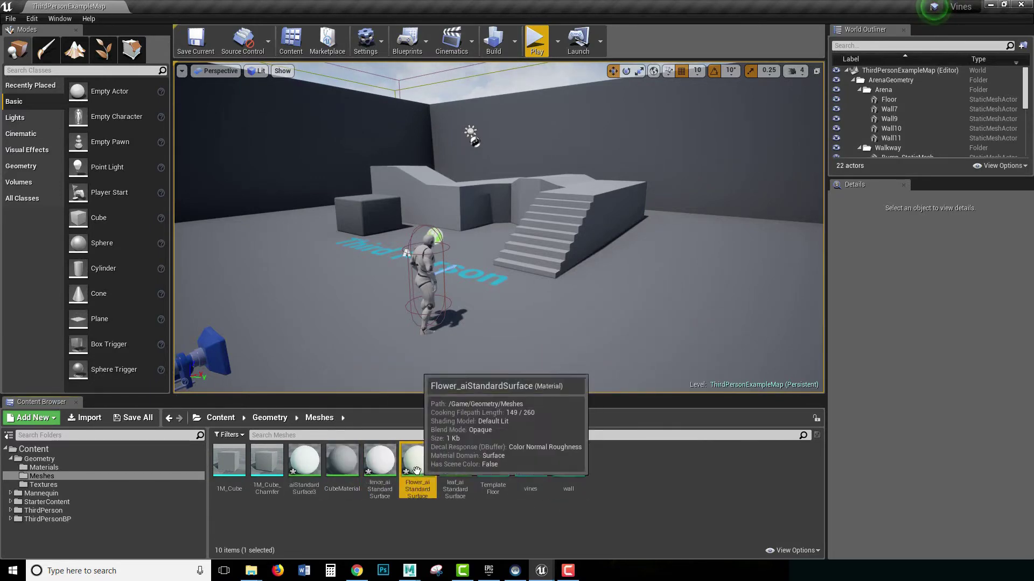
click(454, 467)
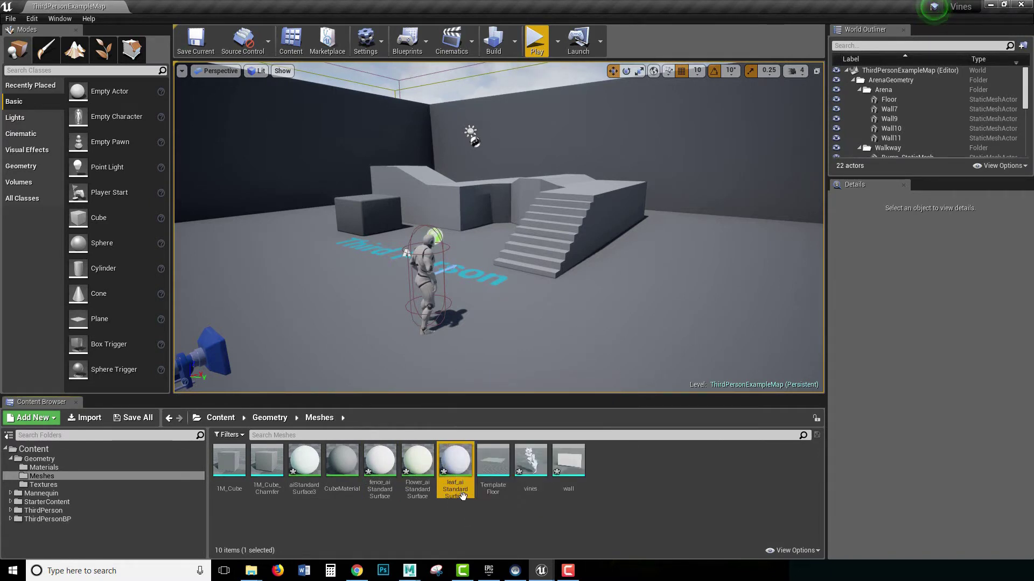
click(423, 518)
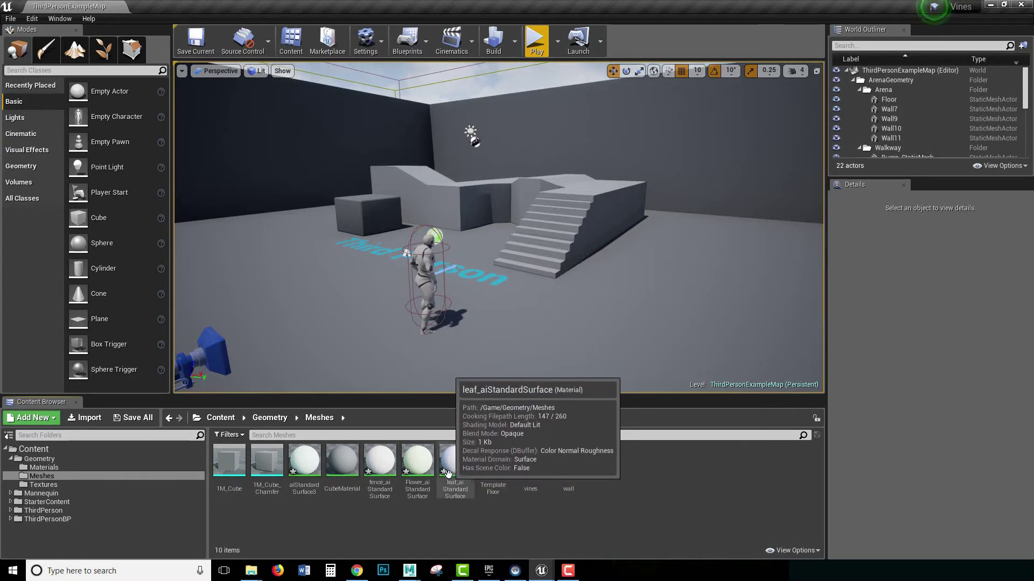
Step: Place the vines mesh in the level on the floor in front of the stairs, at about X -520, Y 470, Z 130
mouse_move(530, 457)
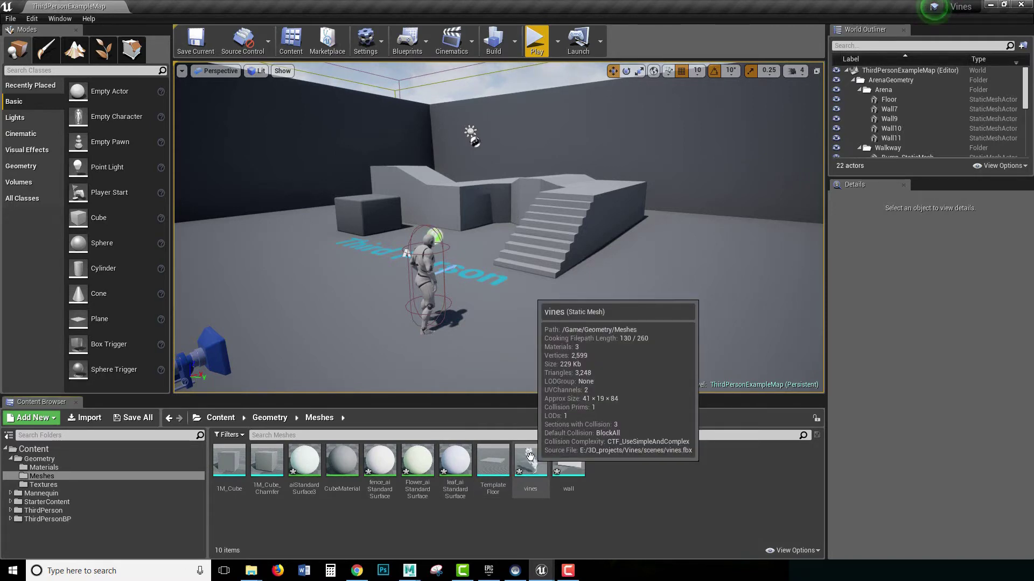
click(528, 468)
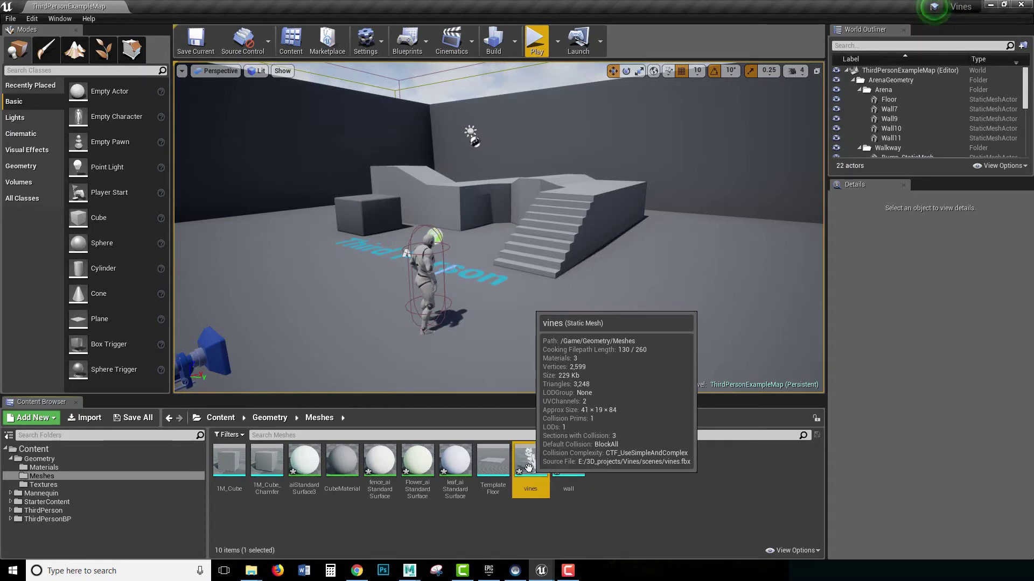
drag(529, 467, 527, 294)
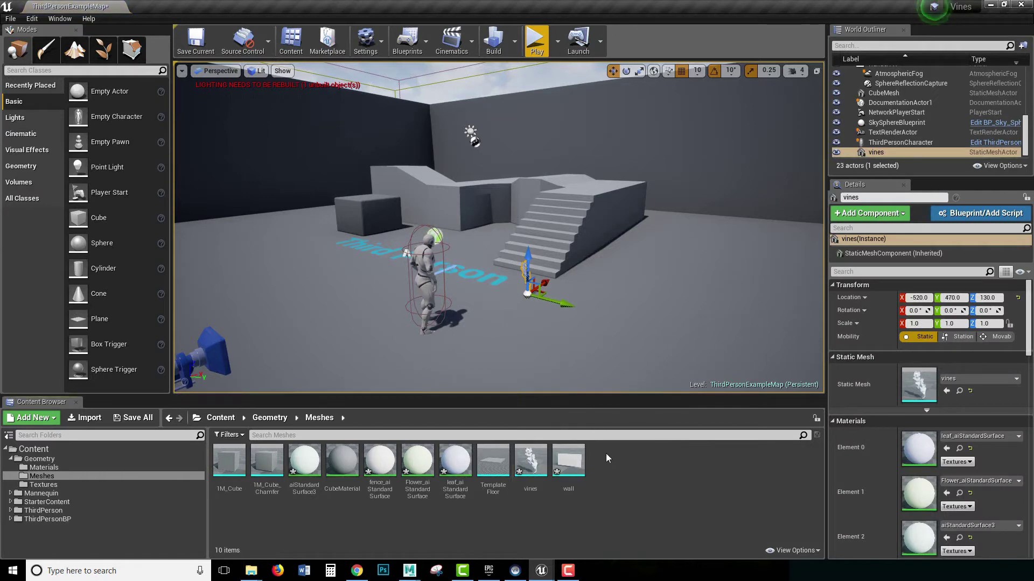
click(534, 299)
click(525, 277)
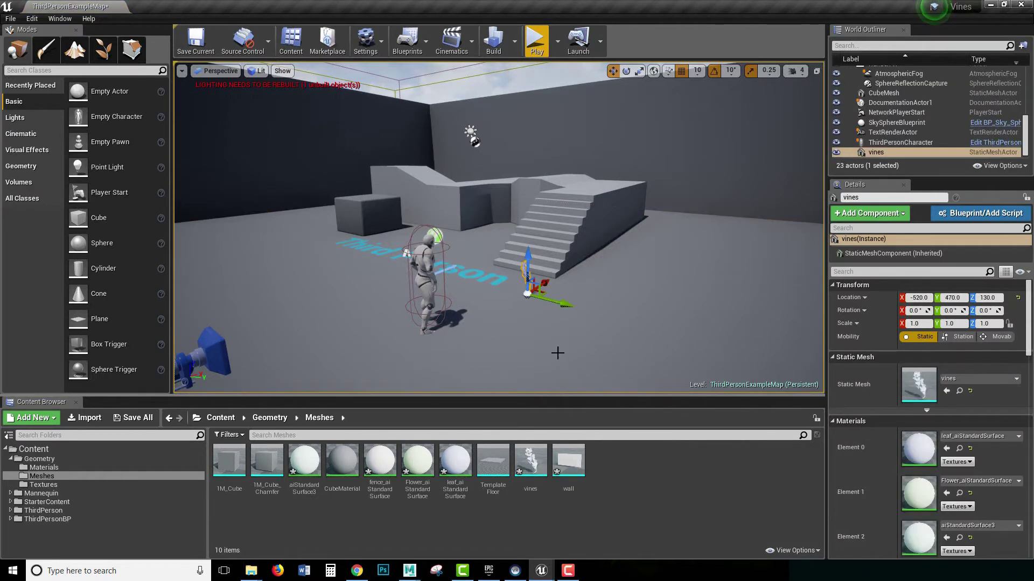
Step: Switch to Maya to view the original vine model, and return to the Unreal Editor
click(409, 570)
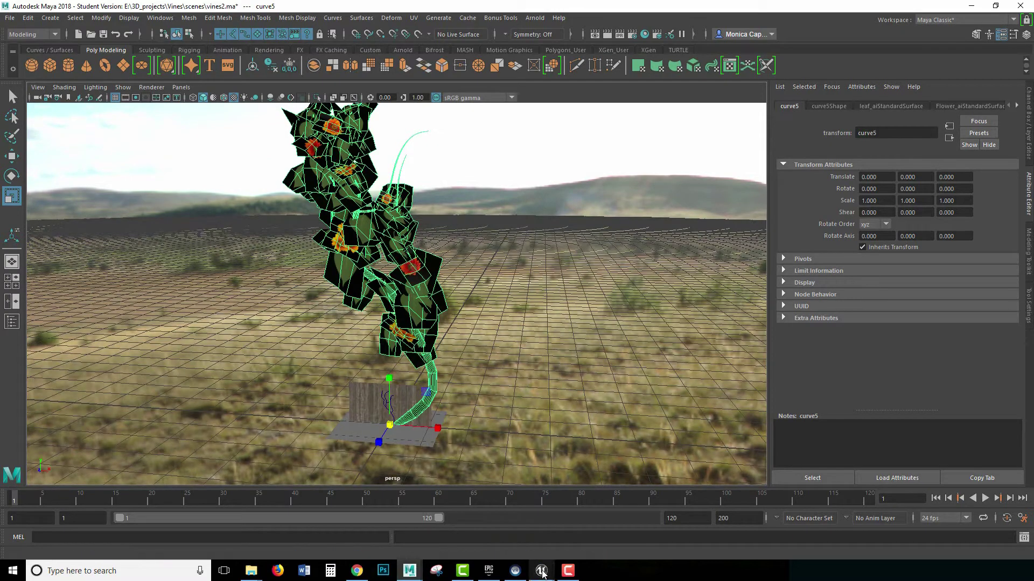
mouse_move(543, 575)
click(544, 510)
Step: Try to scale the placed vines mesh freehand in the viewport, and undo the scaling
right_drag(530, 349, 581, 361)
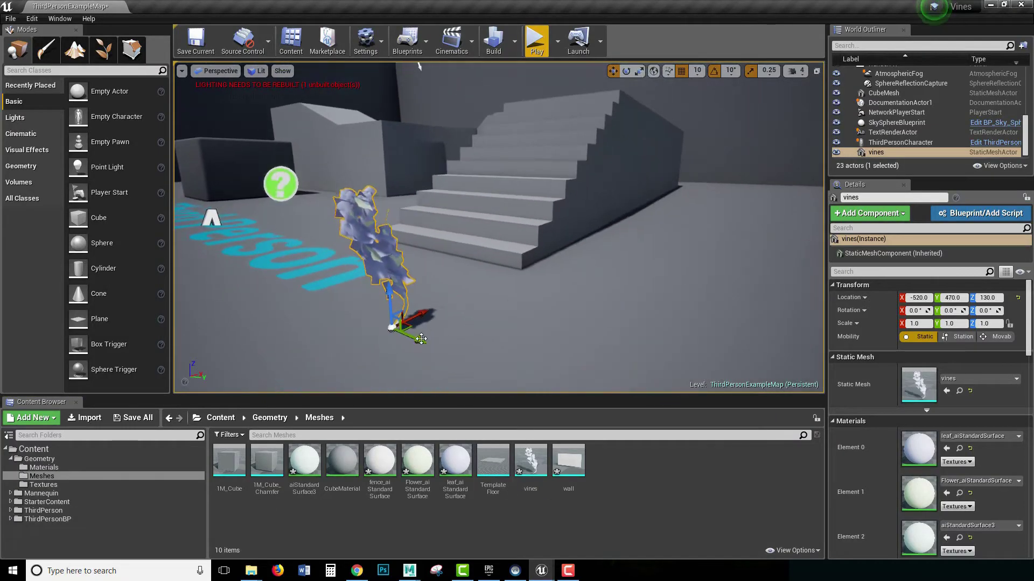
key(r)
drag(392, 327, 409, 313)
key(ctrl+z)
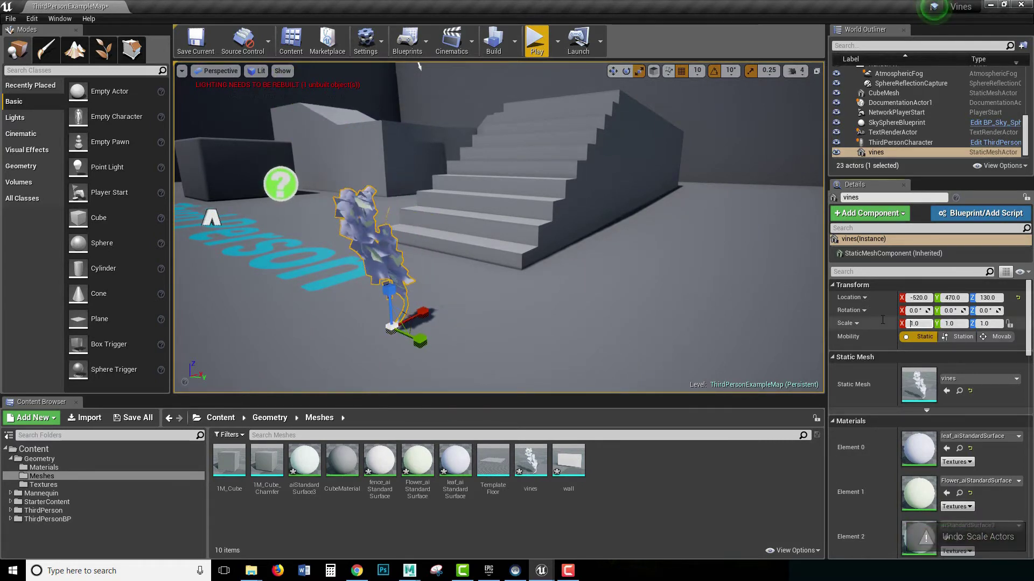
Step: Set the scale of the placed vines mesh to 5 on all axes and compare its size with the arena
click(926, 324)
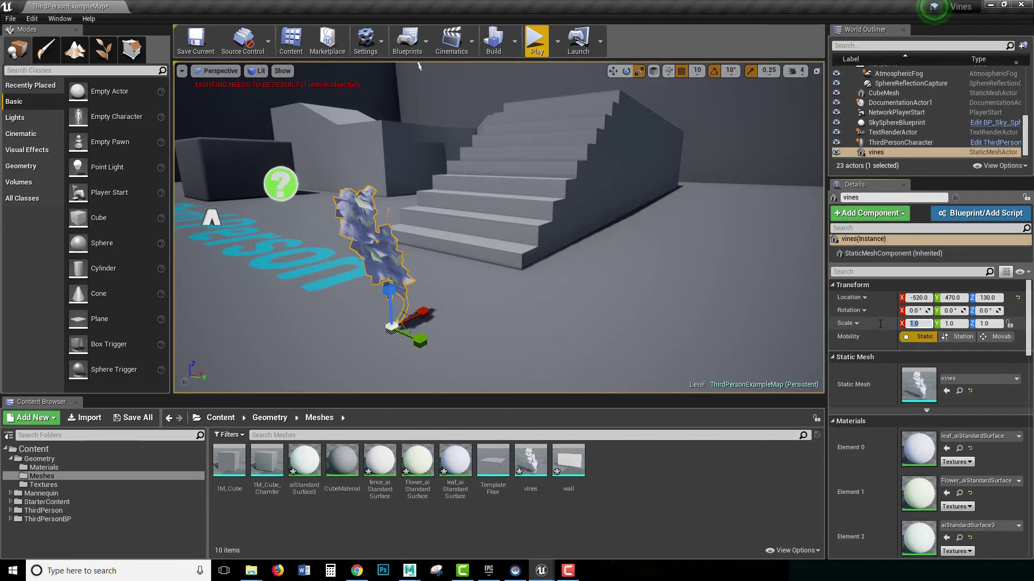
text(5)
key(Return)
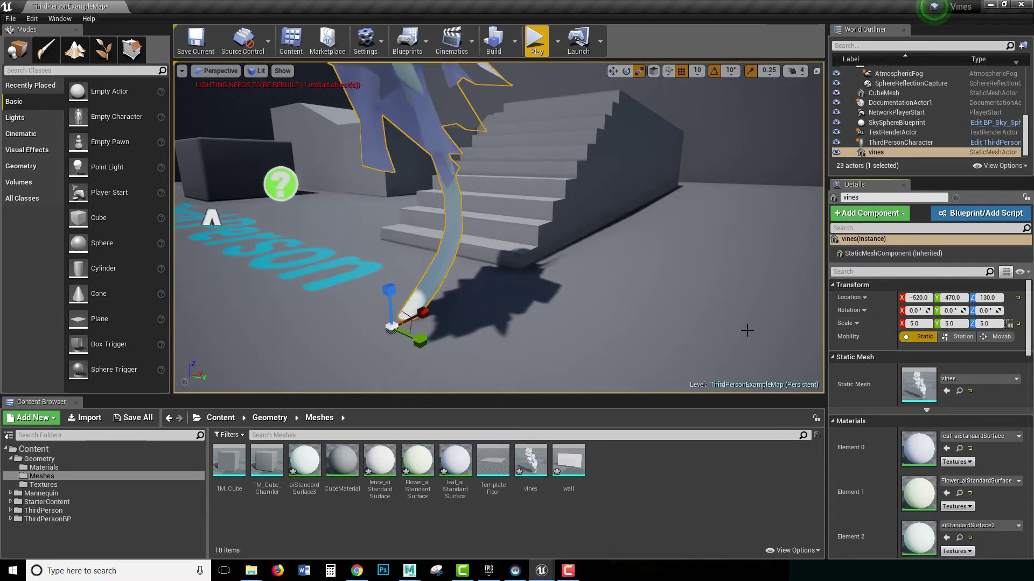
scroll(595, 244, down, 5)
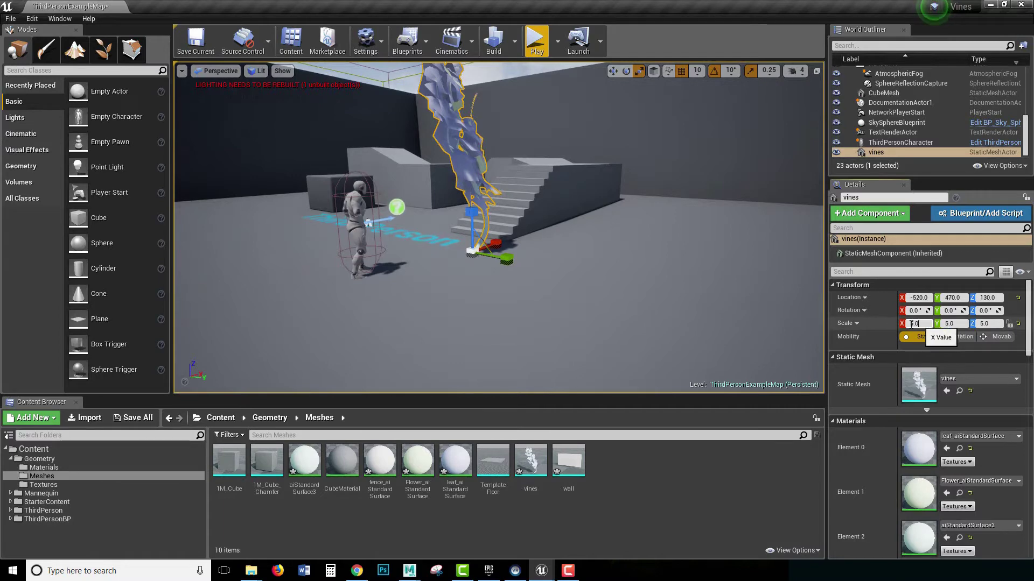
Step: Set the scale of the placed vines mesh to 2 on all axes and inspect it from several sides
text(2)
key(Return)
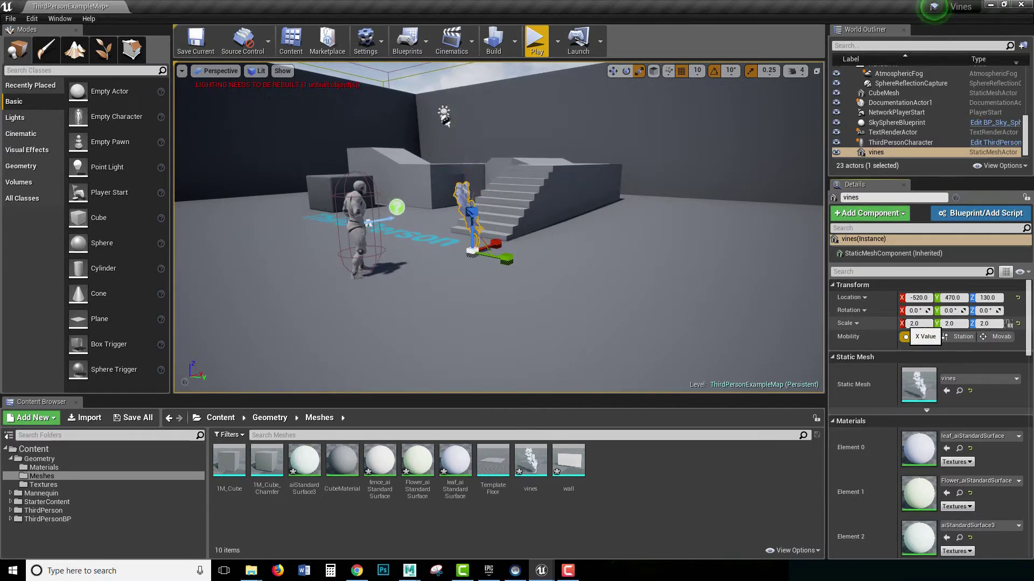
scroll(659, 323, up, 6)
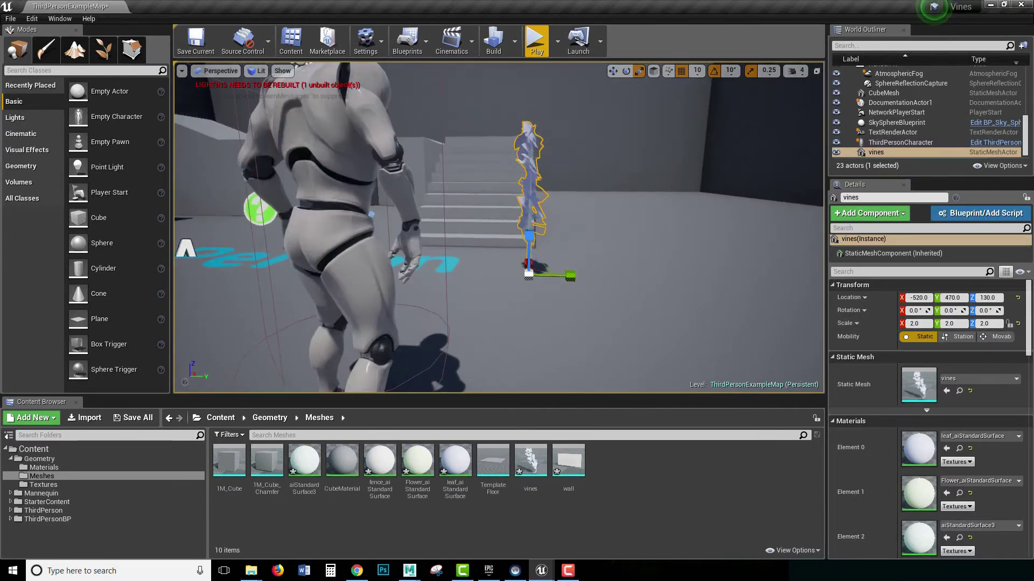
alt+drag(470, 227, 581, 212)
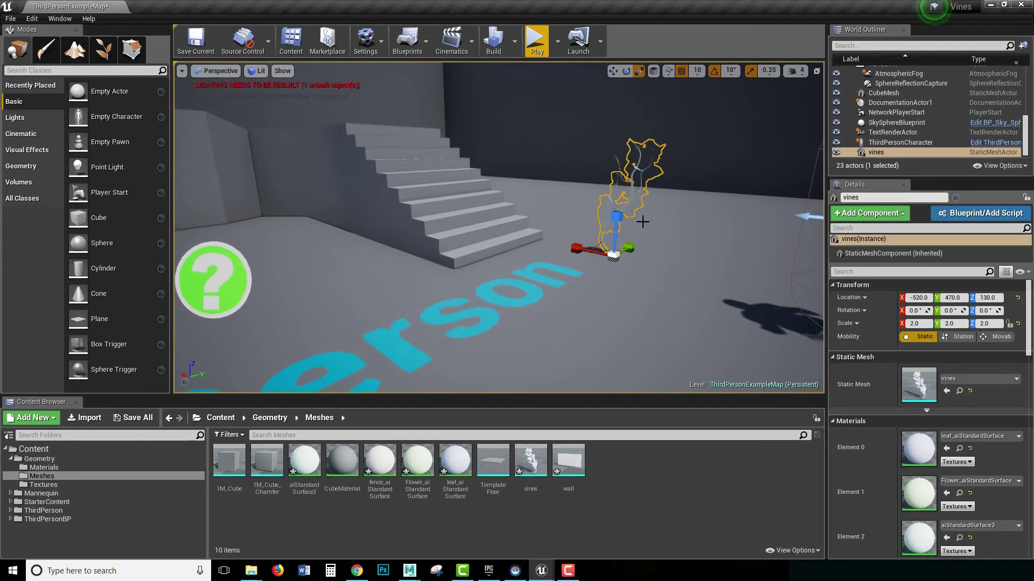
alt+drag(643, 221, 512, 237)
right_drag(549, 317, 563, 316)
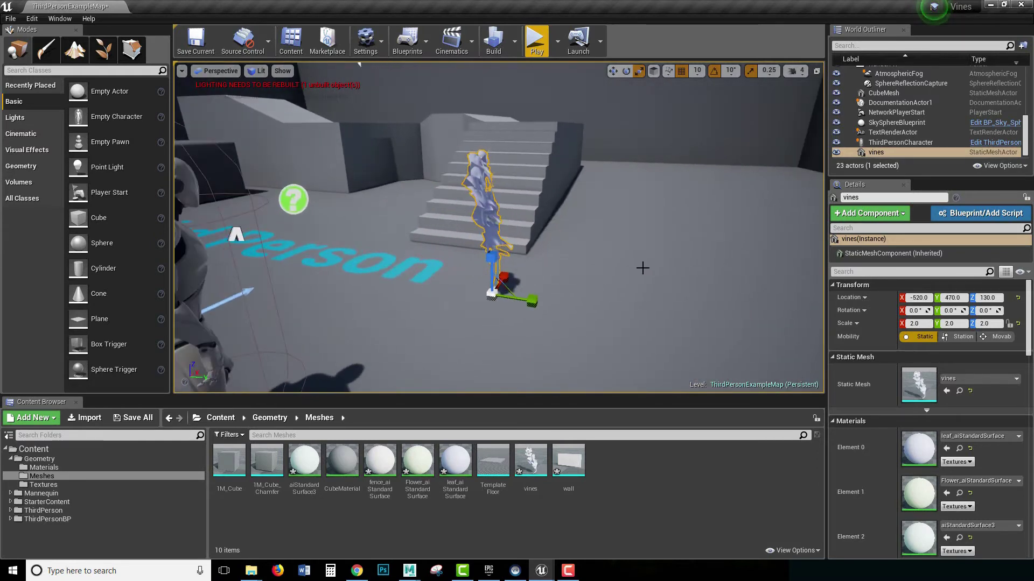
Step: Rotate the placed vines mesh to 70 degrees about the Z axis
key(e)
drag(557, 314, 548, 318)
key(w)
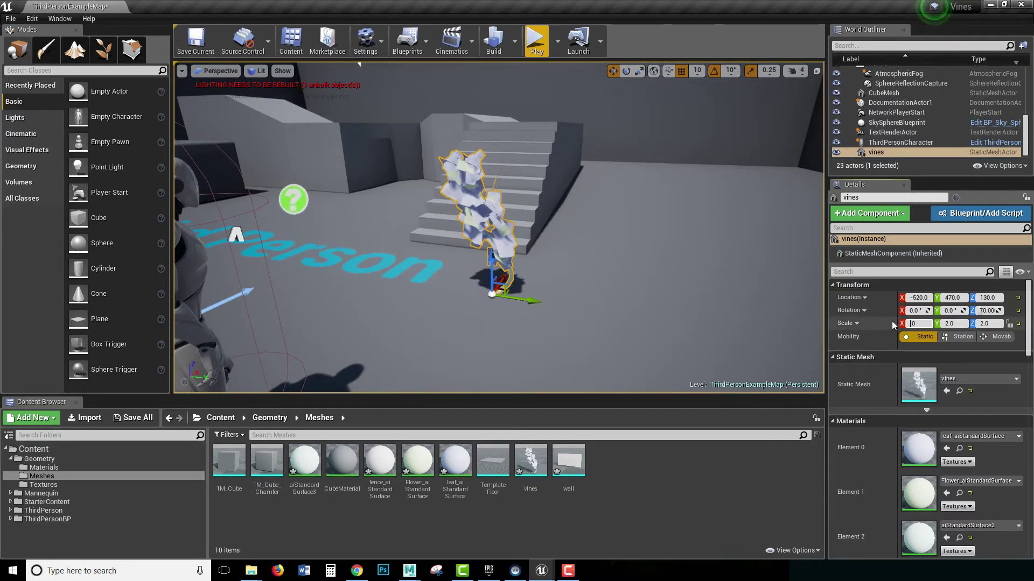
Step: Set the scale of the placed vines mesh to 3 on all axes and inspect its size beside the stairs
key(Tab)
text(3)
key(Tab)
text(3)
key(Return)
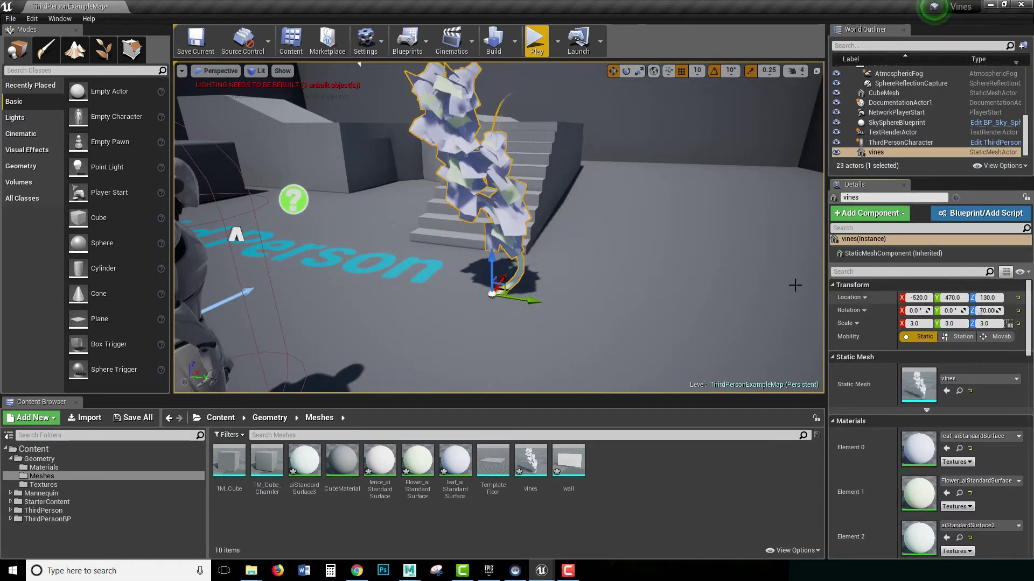
mouse_move(541, 208)
mouse_down()
mouse_move(530, 253)
mouse_move(542, 209)
mouse_up()
middle_drag(542, 232, 525, 216)
alt+drag(564, 274, 580, 280)
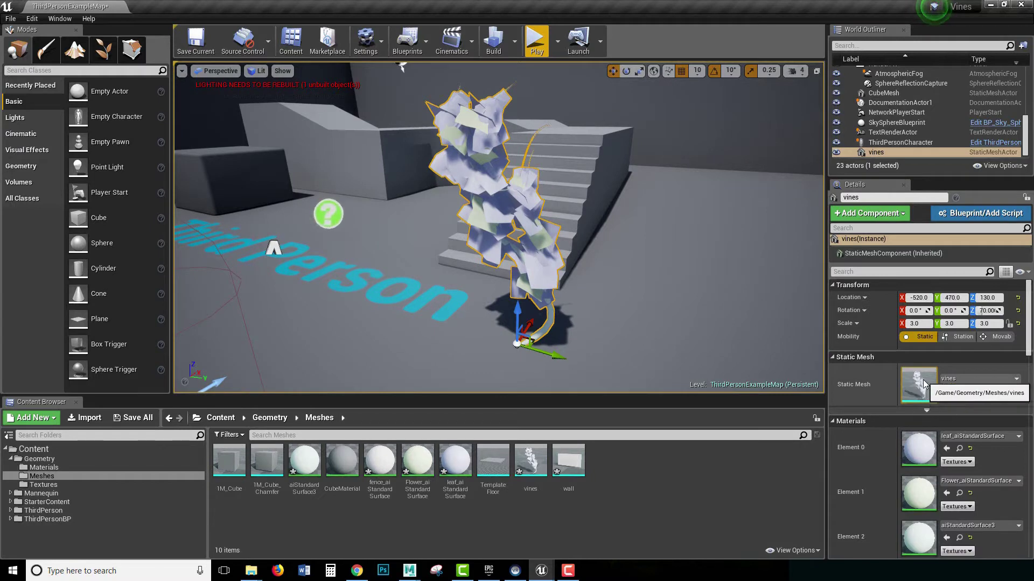
Step: Open the vines' Element 2 material, aiStandardSurface3, and separate its overlapping color parameter and result nodes in the graph
scroll(867, 436, down, 1)
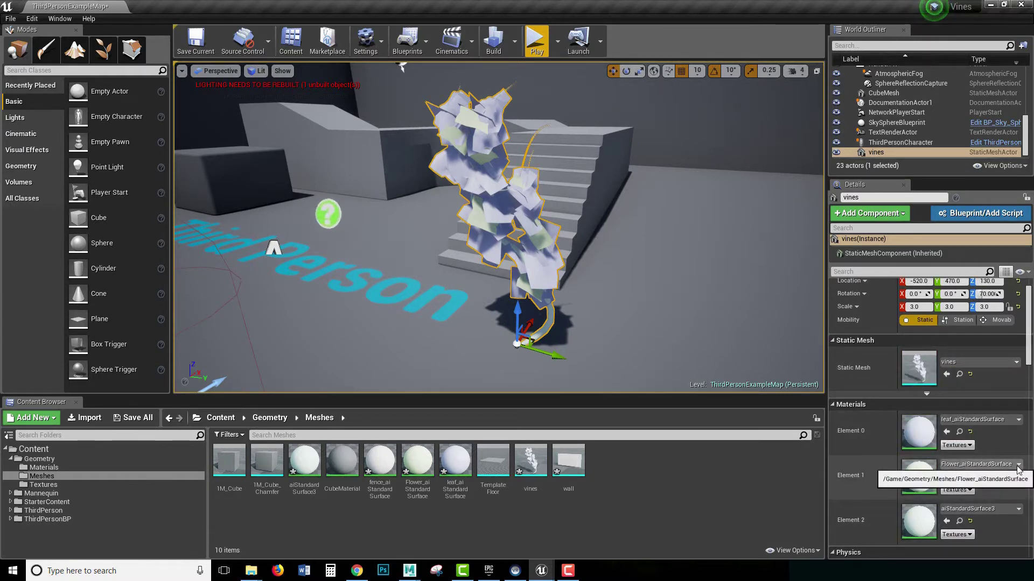
double_click(915, 531)
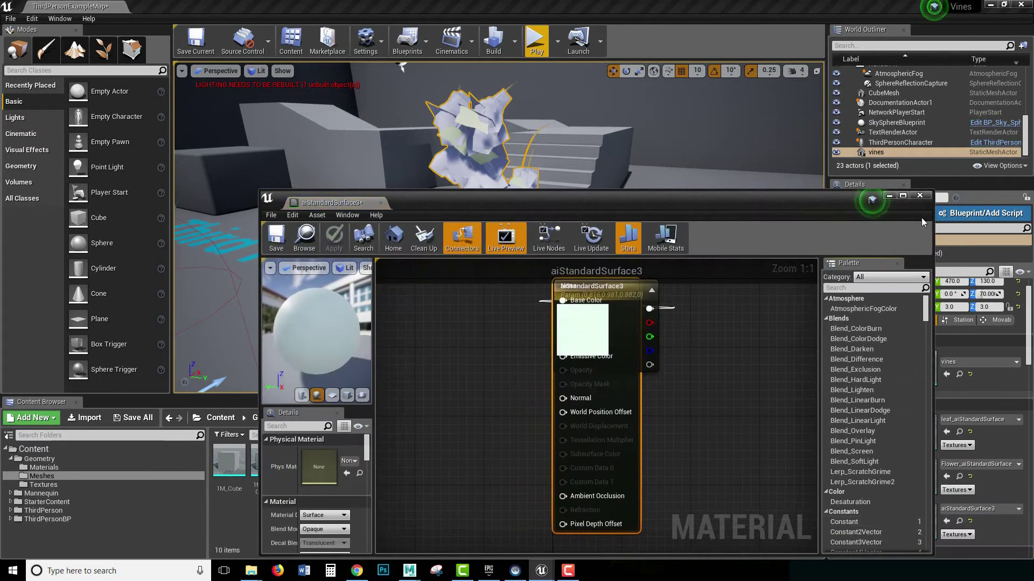
drag(780, 193, 674, 130)
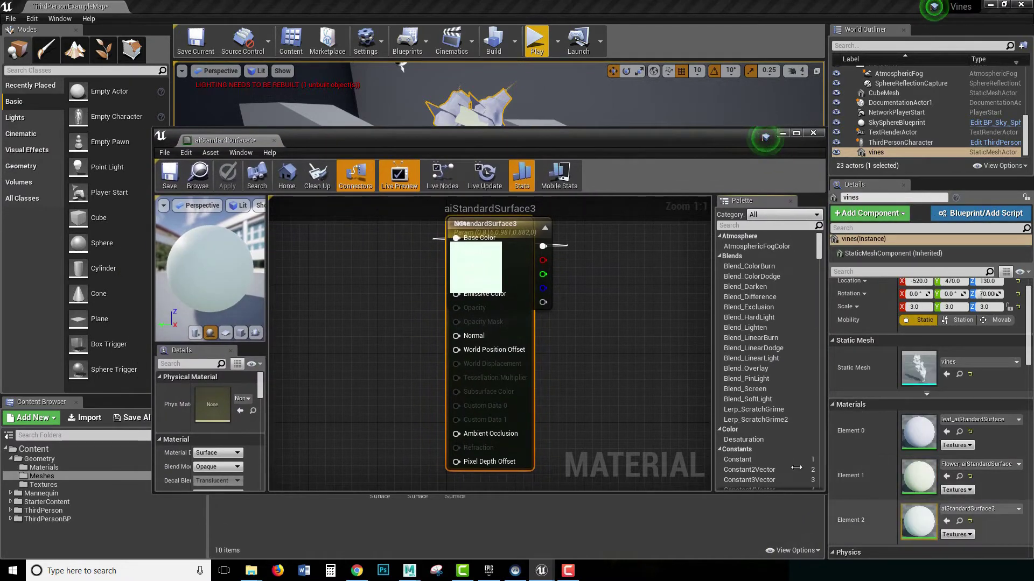
drag(498, 224, 582, 233)
drag(498, 260, 396, 289)
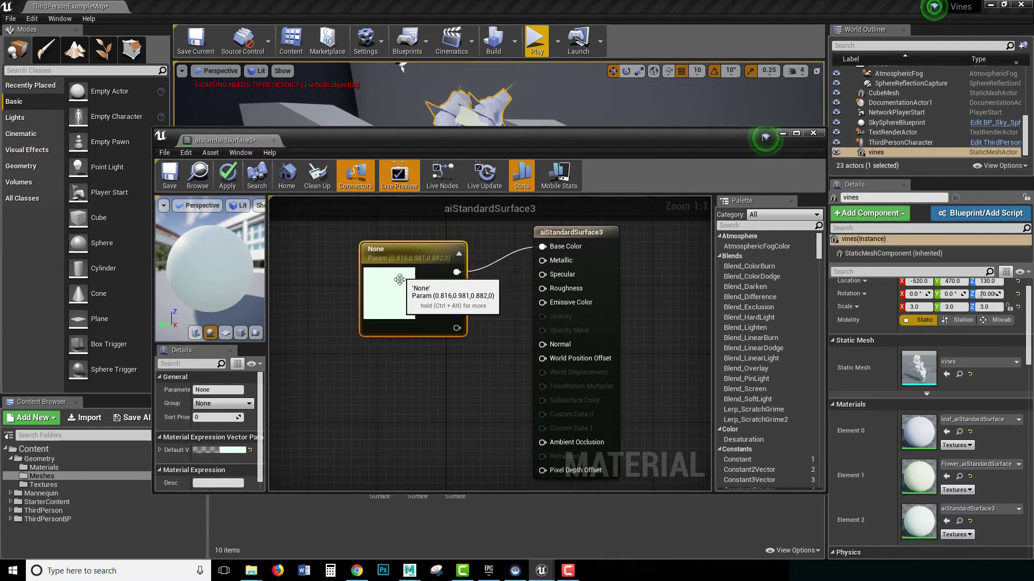
Step: Set the color parameter of aiStandardSurface3 to a dark green with hue about 131, saturation 1 and value about 0.068
double_click(396, 289)
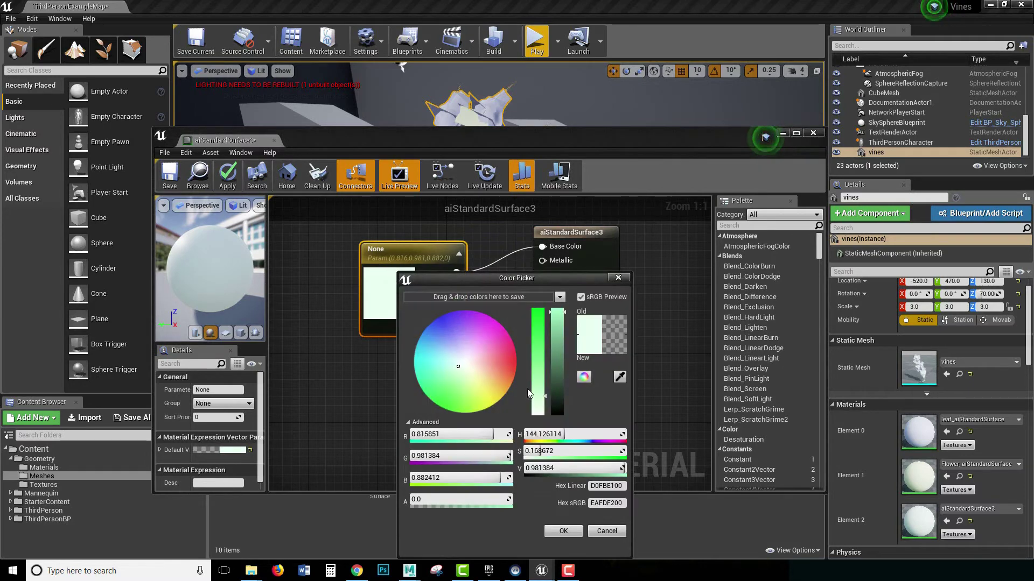
click(560, 405)
click(530, 315)
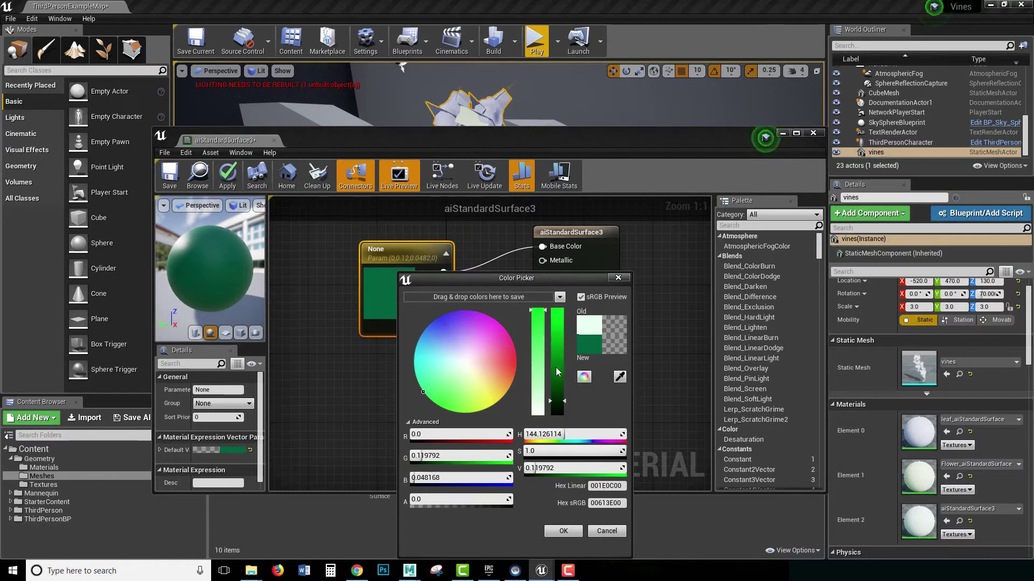
drag(560, 403, 560, 407)
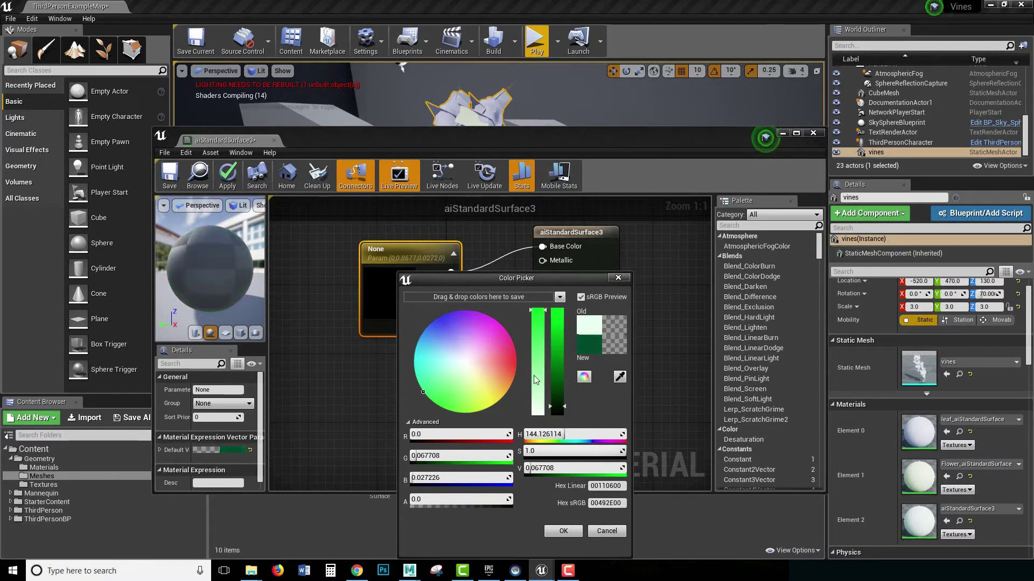
click(432, 395)
drag(432, 395, 430, 403)
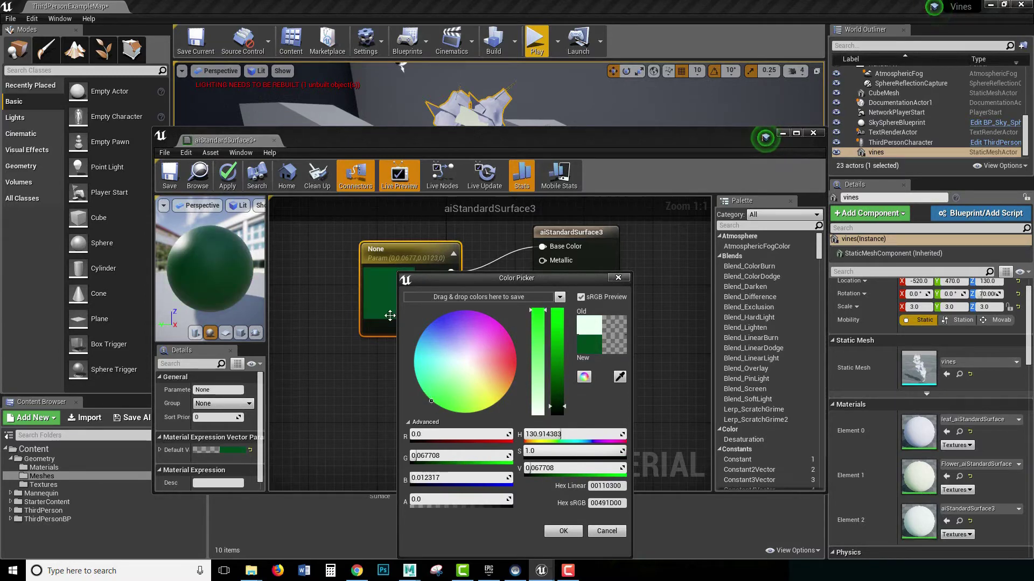
click(563, 531)
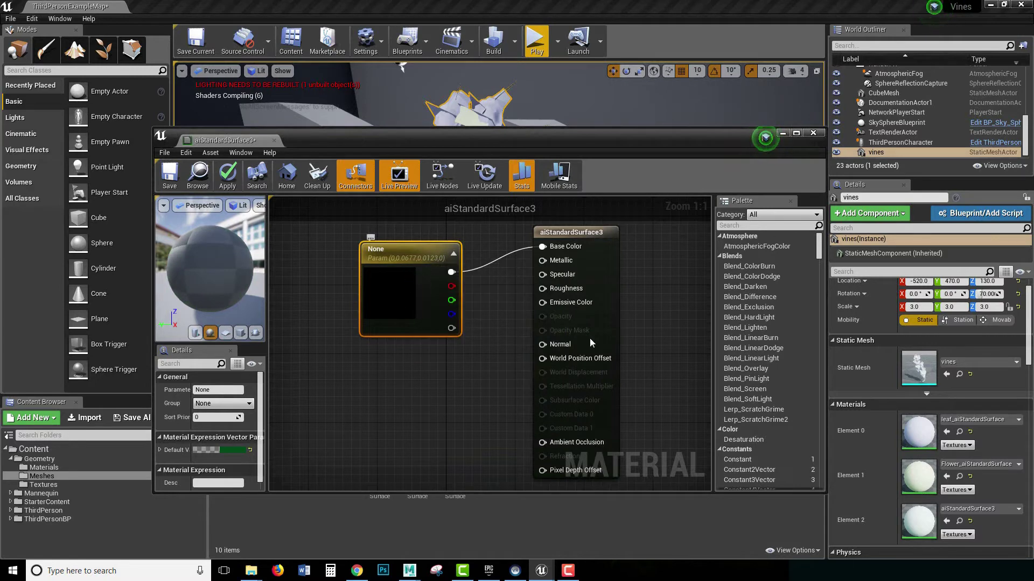
Step: Save the aiStandardSurface3 material and inspect the vine stem in the level from several sides
click(173, 186)
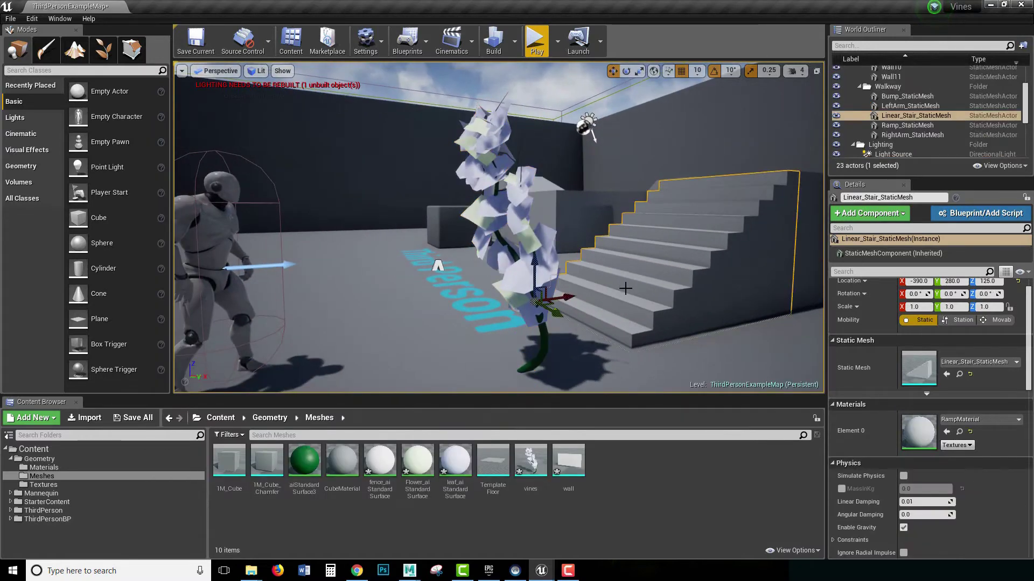
alt+drag(457, 376, 543, 375)
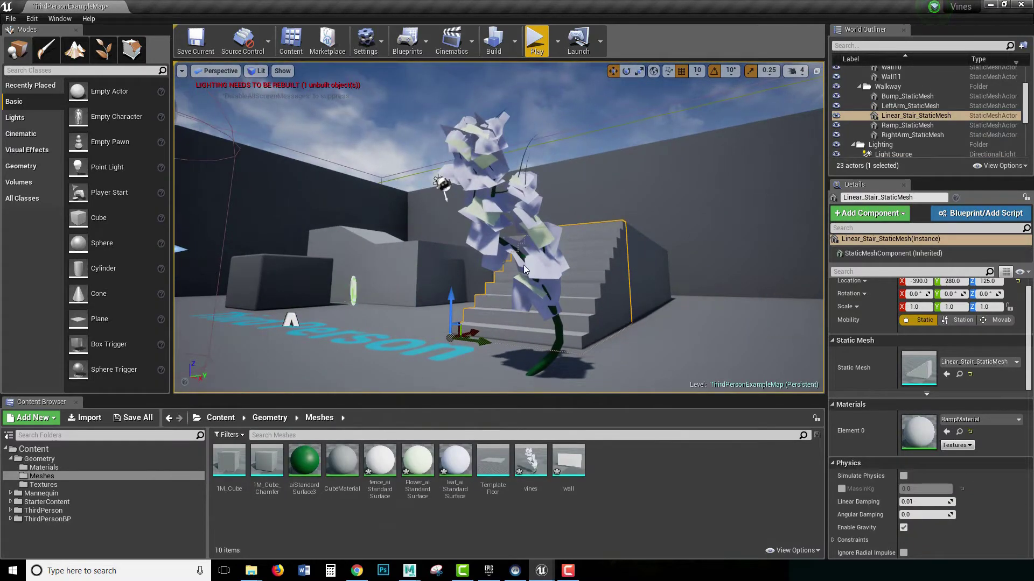
right_drag(502, 204, 499, 230)
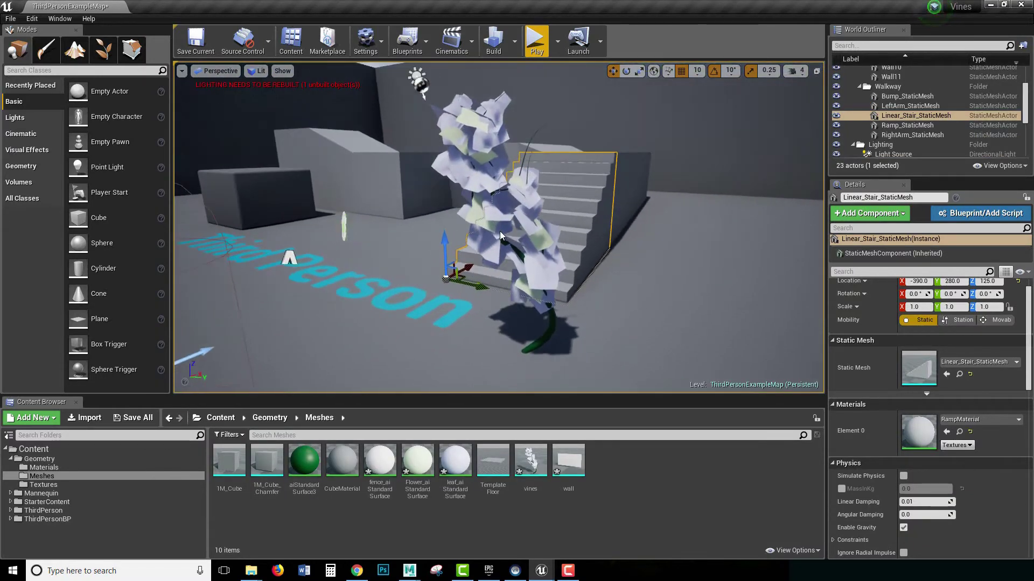
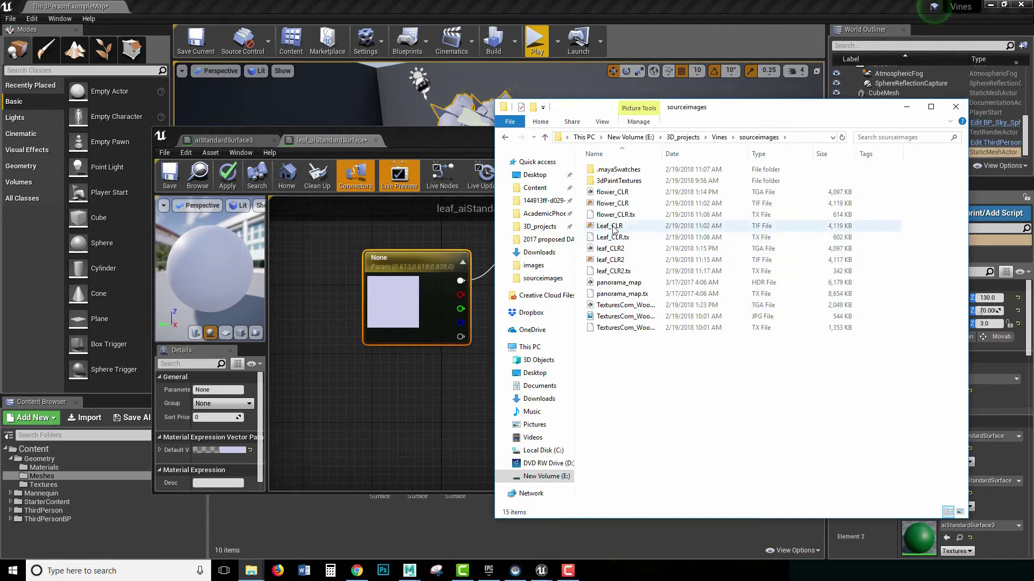
Step: Try to import the TIF version of leaf_CLR2 from the sourceimages folder into the Meshes folder
click(613, 228)
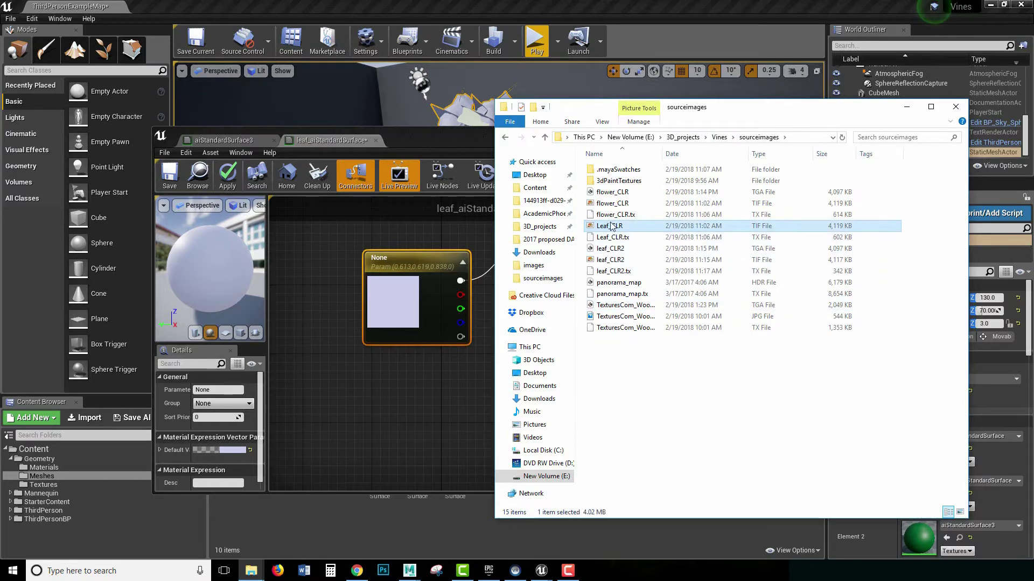
click(611, 260)
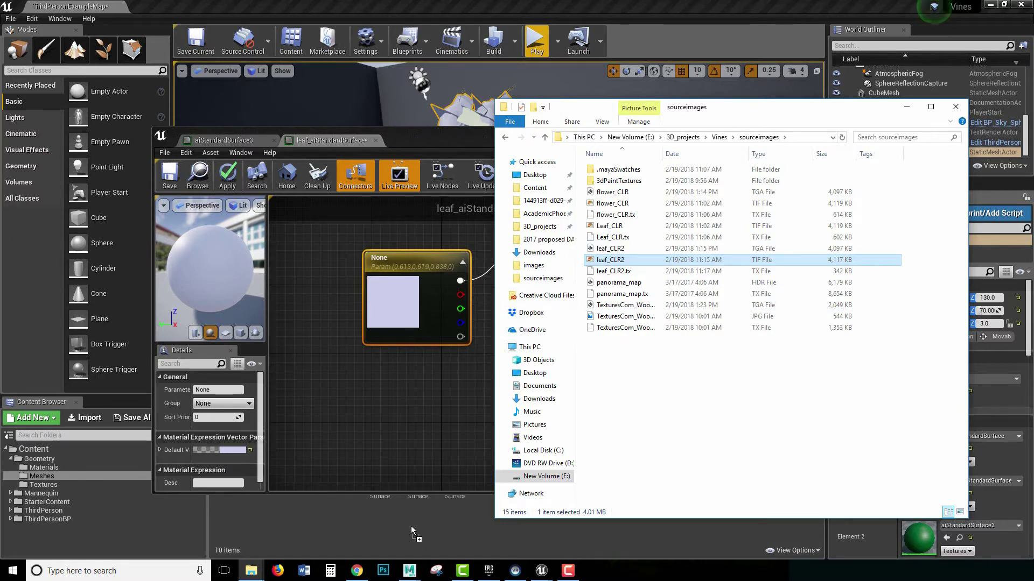
drag(430, 543, 434, 538)
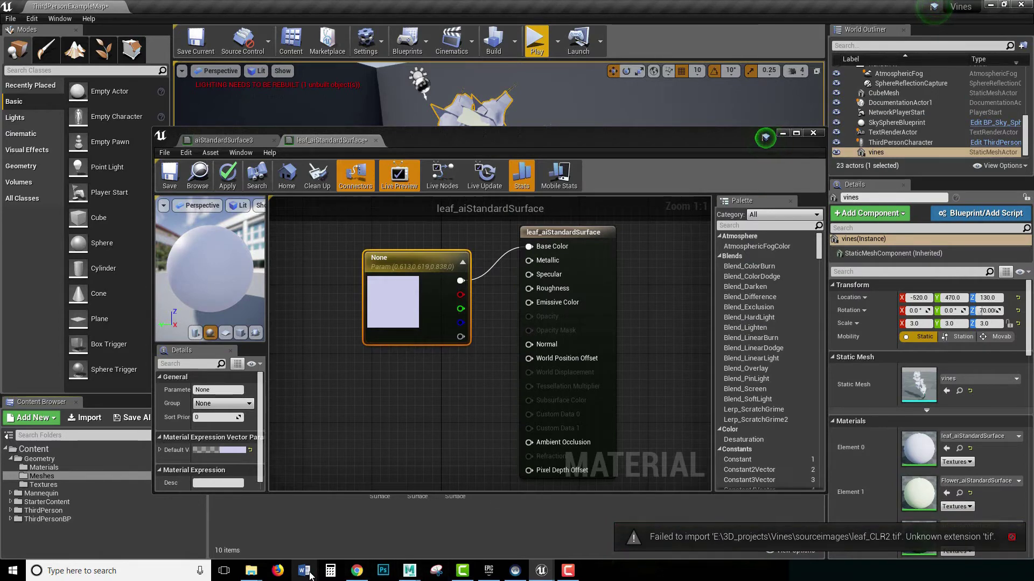
Step: Import the TGA version of leaf_CLR2 from the sourceimages folder into the Meshes folder
mouse_move(262, 577)
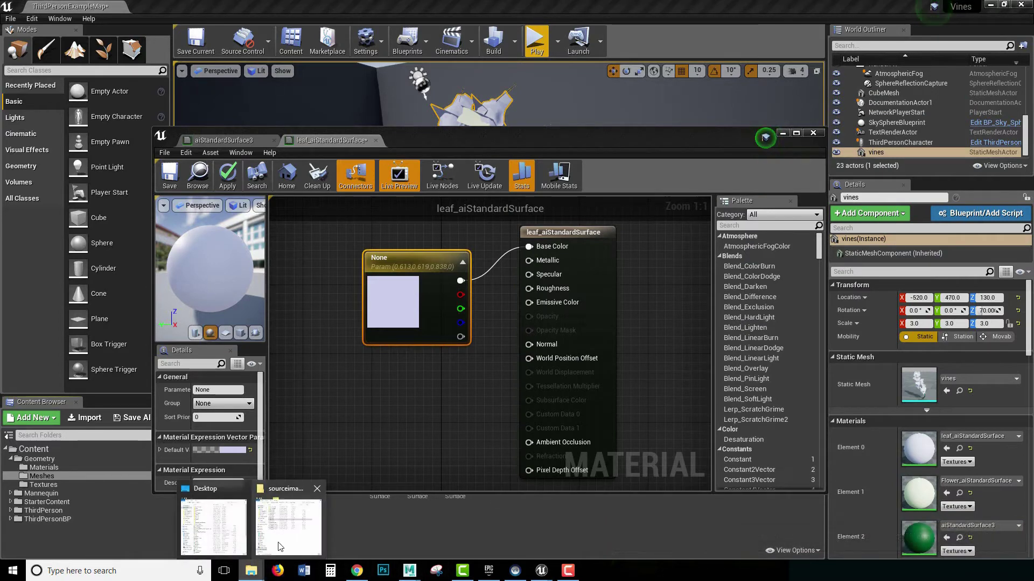
click(289, 530)
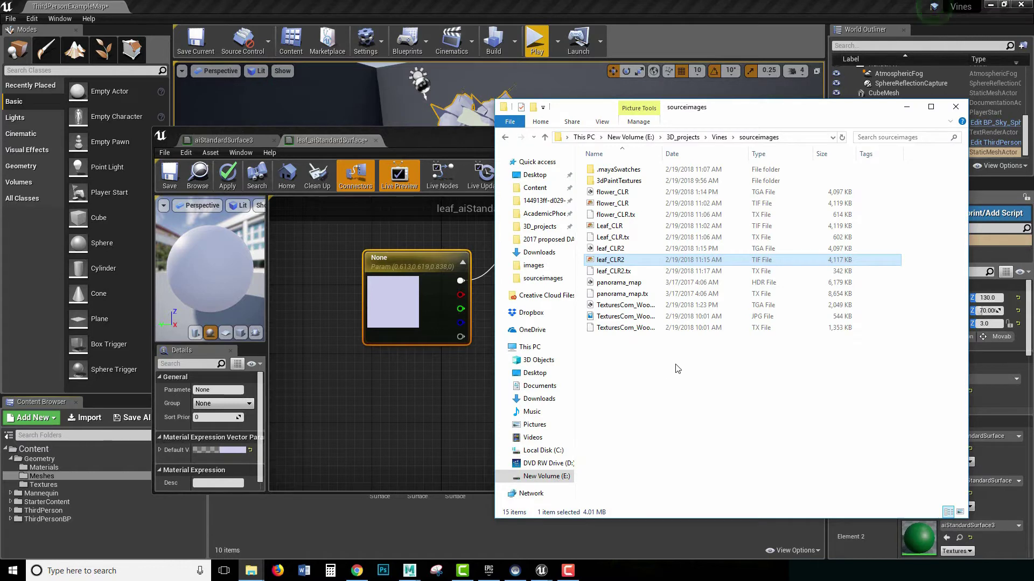
click(608, 250)
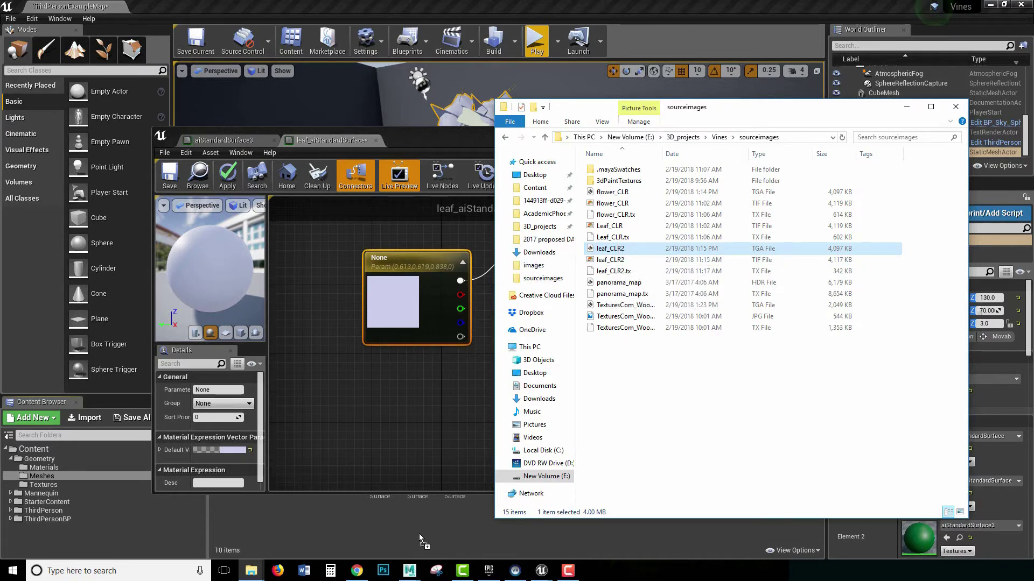
drag(446, 531, 446, 530)
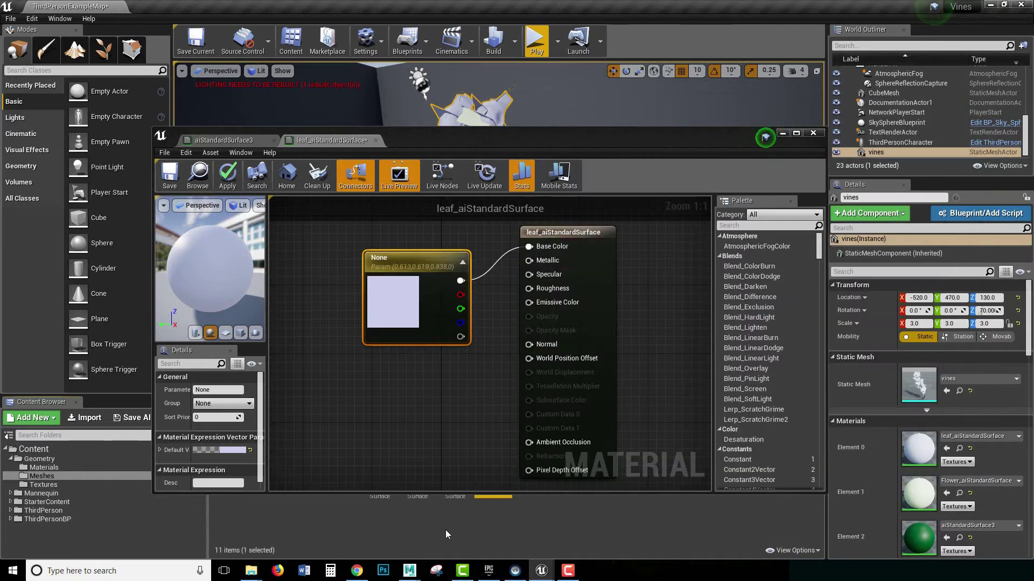
Step: Add the leaf_CLR2 texture to the leaf_aiStandardSurface graph as a Texture Sample and delete the color parameter node
drag(628, 140, 733, 52)
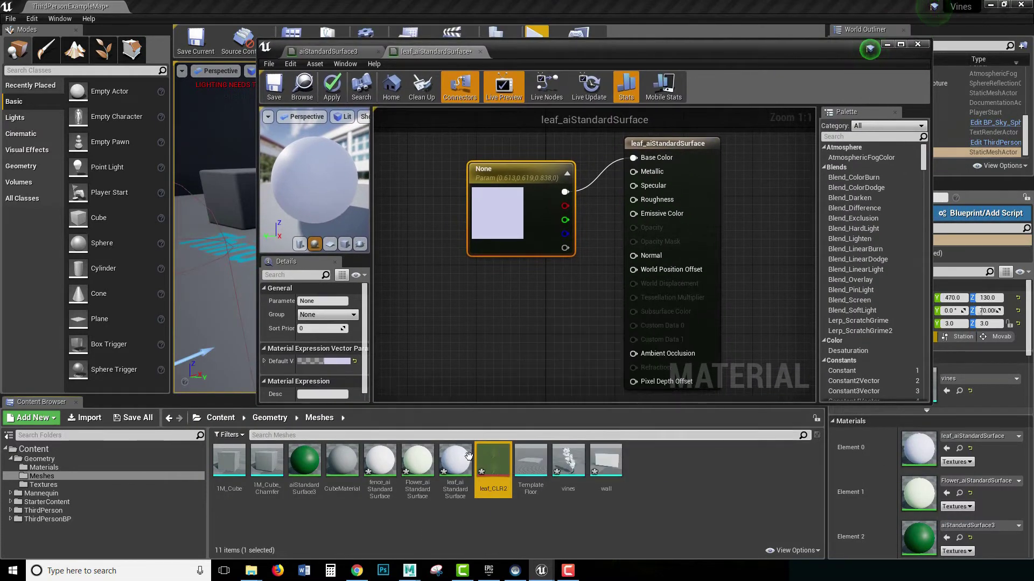
drag(491, 469, 421, 269)
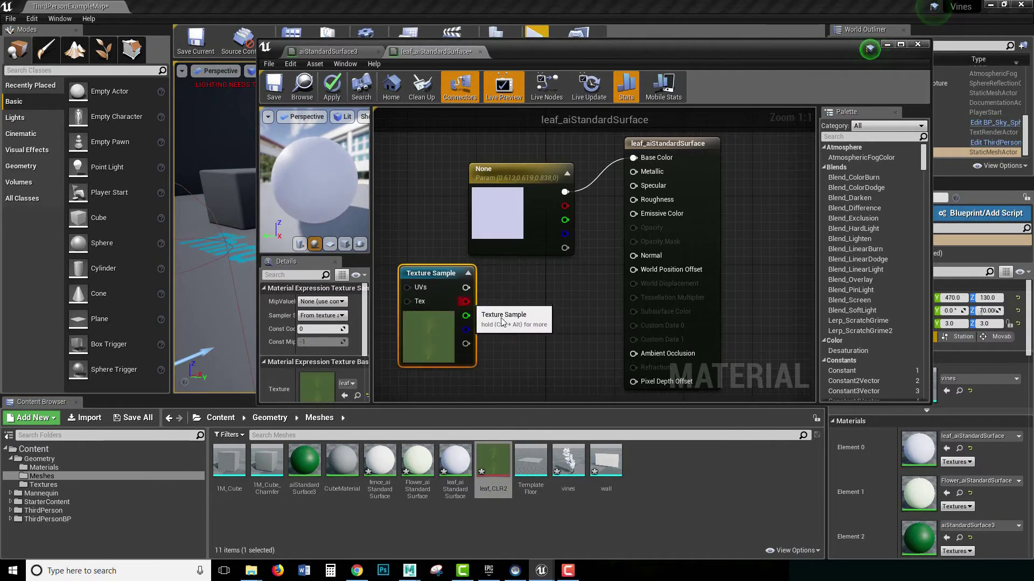
click(521, 218)
key(Delete)
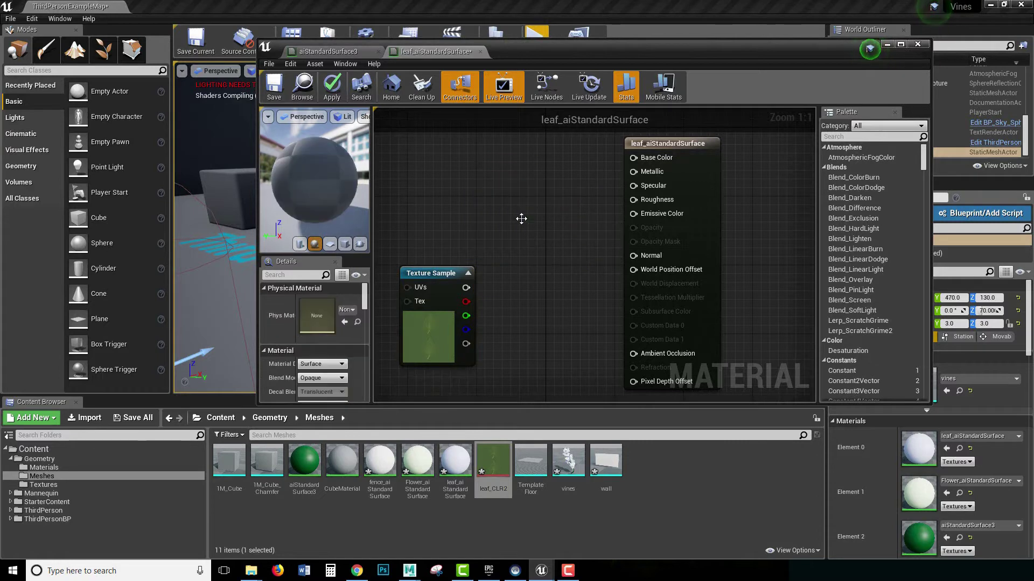
Step: Connect the Texture Sample's RGB output to Base Color, apply the leaf material and check the vines in the level
drag(469, 287, 487, 213)
click(479, 224)
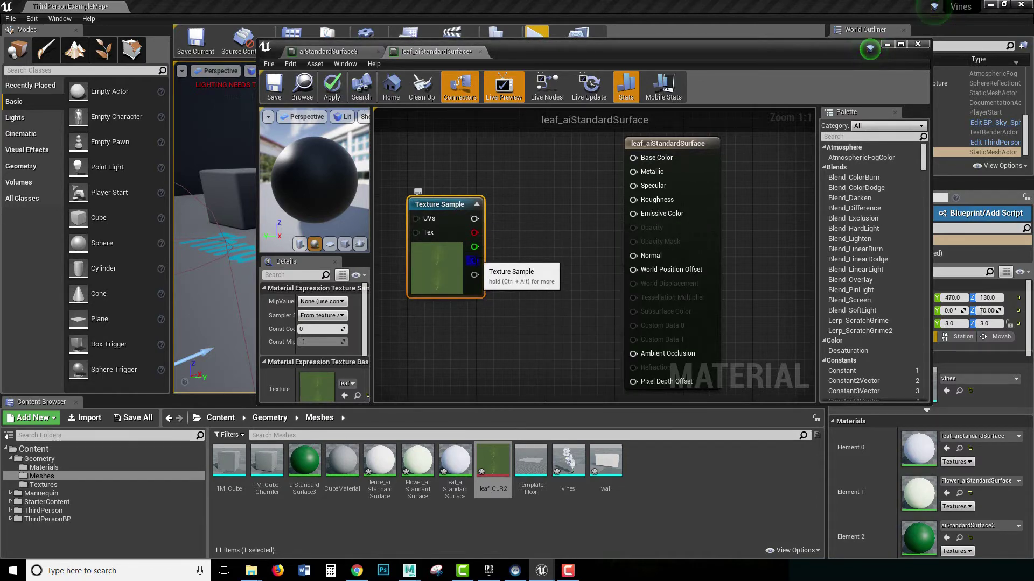
drag(473, 220, 633, 161)
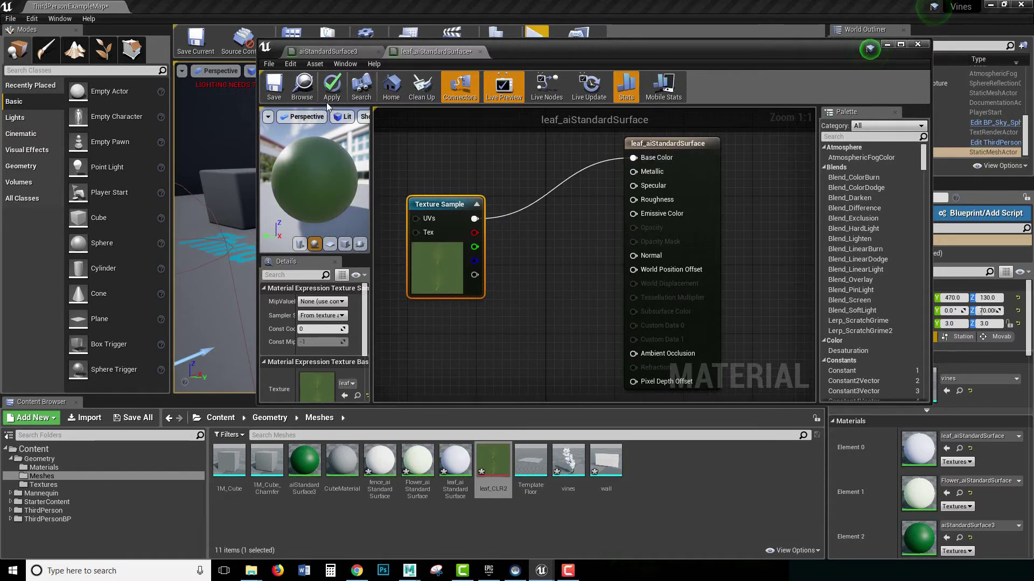
click(331, 86)
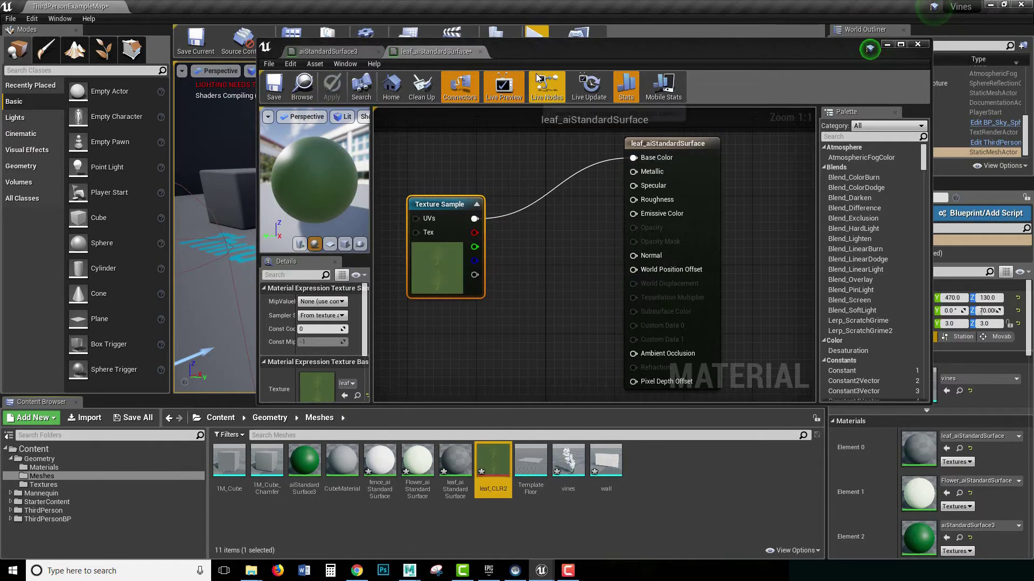
drag(557, 44, 509, 230)
alt+drag(554, 161, 559, 188)
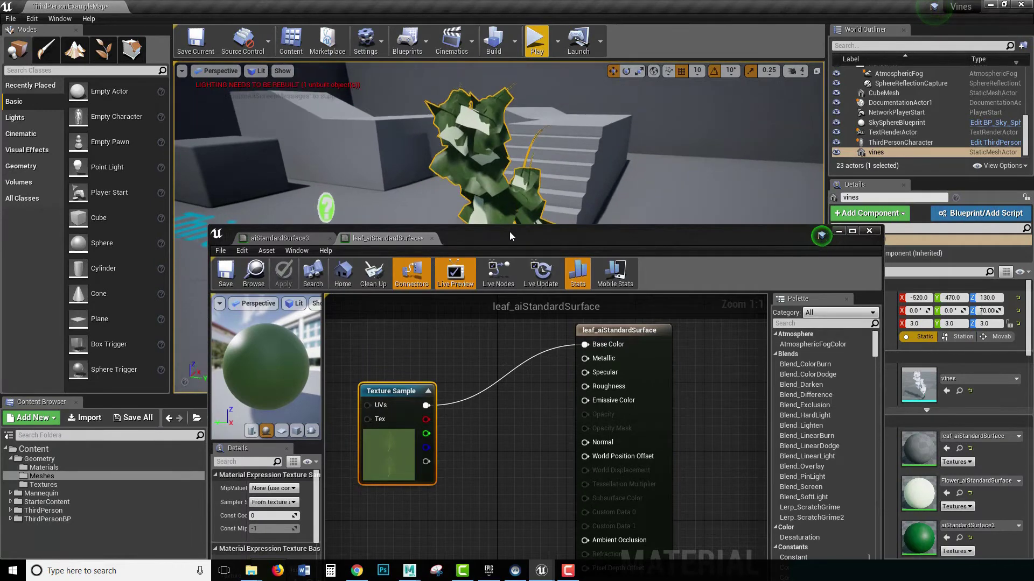
Step: Set the Blend Mode of leaf_aiStandardSurface to Translucent
drag(510, 232, 485, 136)
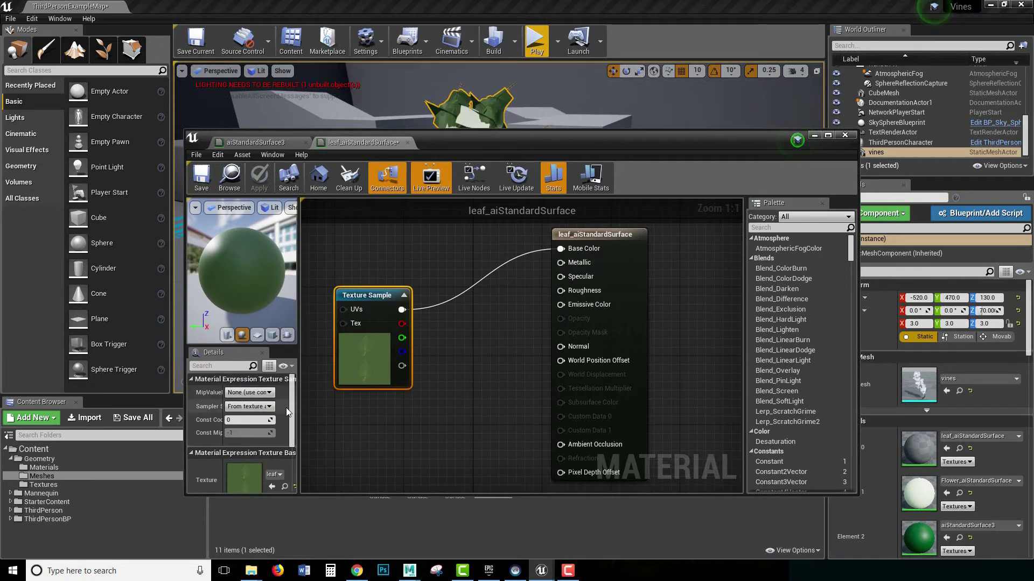
drag(298, 409, 332, 410)
scroll(317, 438, down, 2)
click(604, 233)
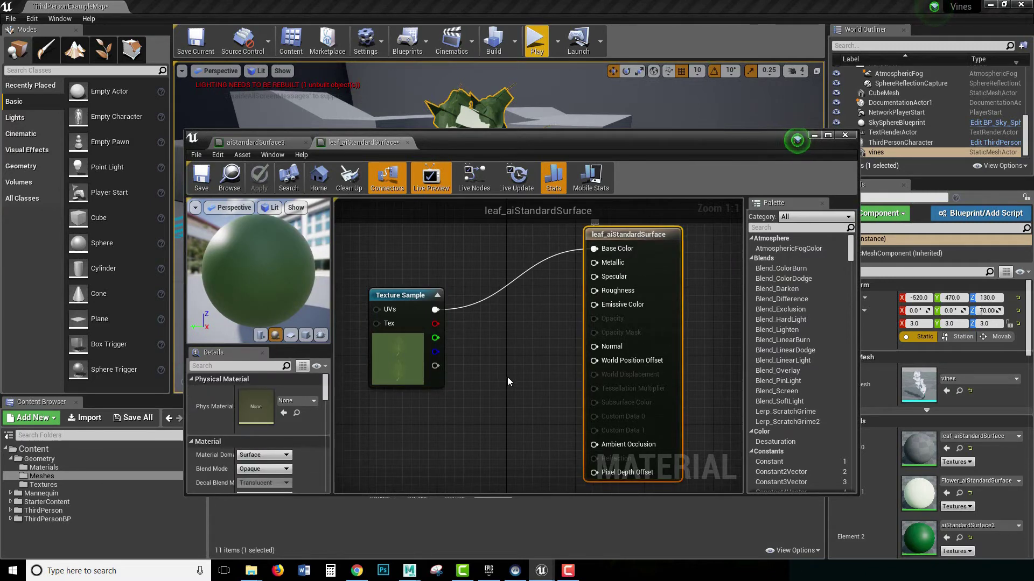
mouse_move(325, 394)
mouse_down()
mouse_move(326, 405)
mouse_move(325, 390)
mouse_up()
scroll(325, 391, down, 2)
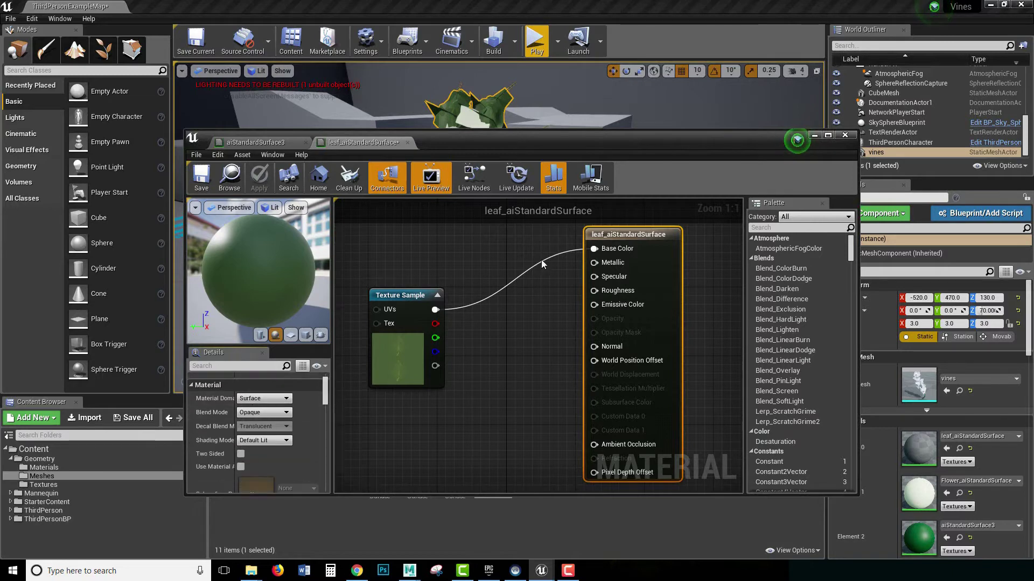
click(285, 413)
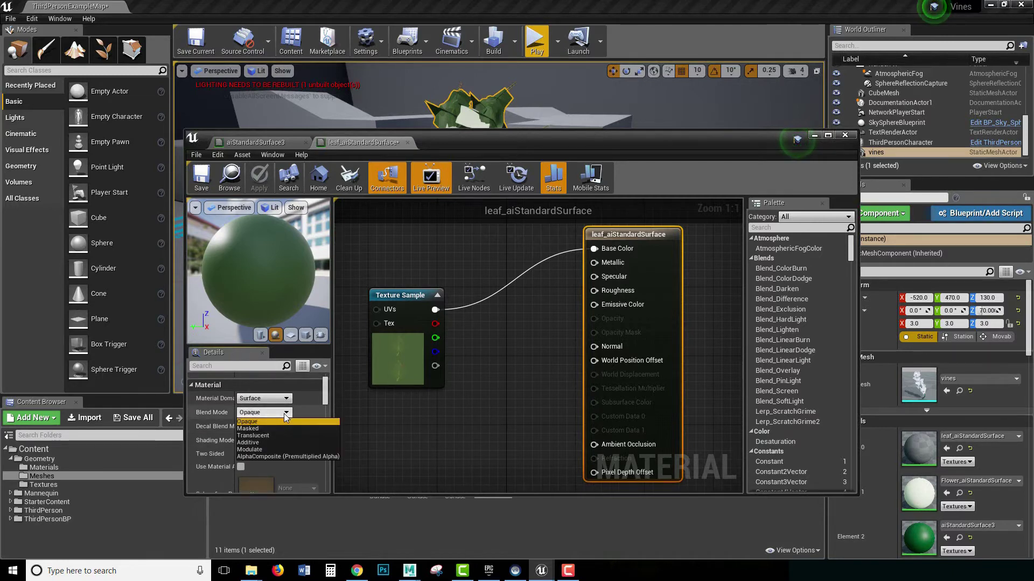
click(276, 443)
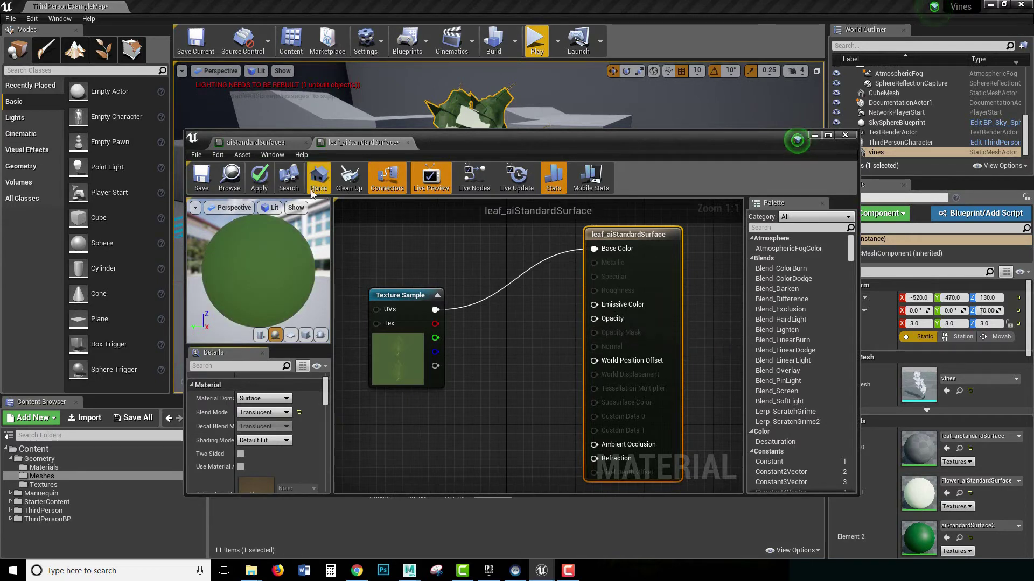
Step: Connect the Texture Sample's alpha output to Opacity in leaf_aiStandardSurface, and apply and save the material
click(260, 178)
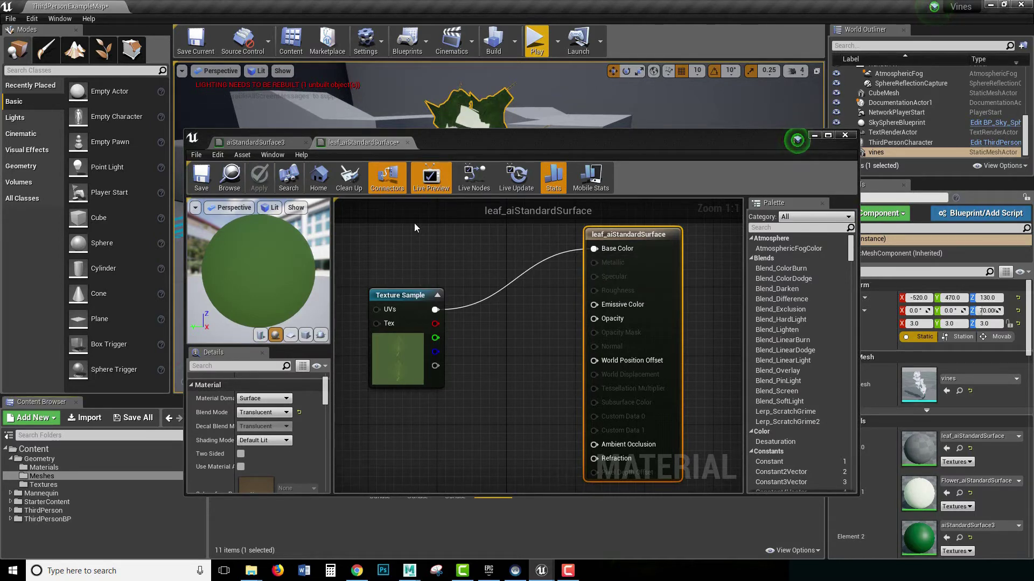
drag(489, 145, 471, 164)
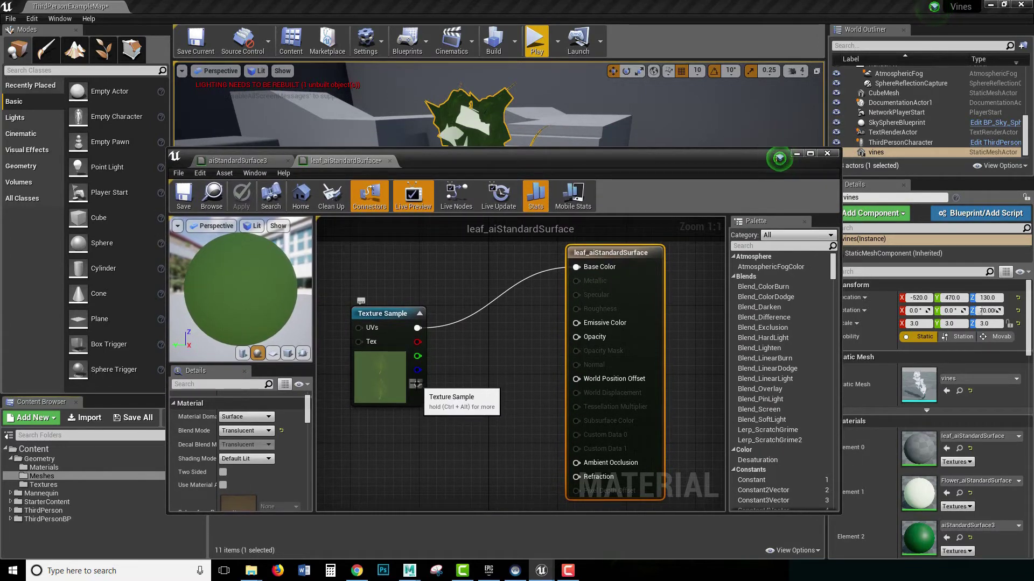
drag(417, 383, 575, 338)
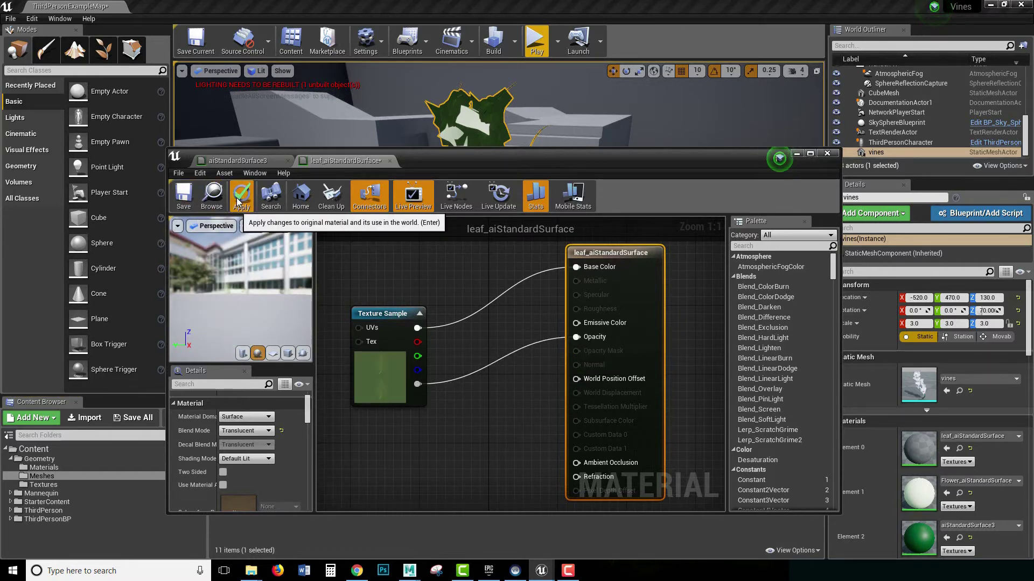
click(239, 200)
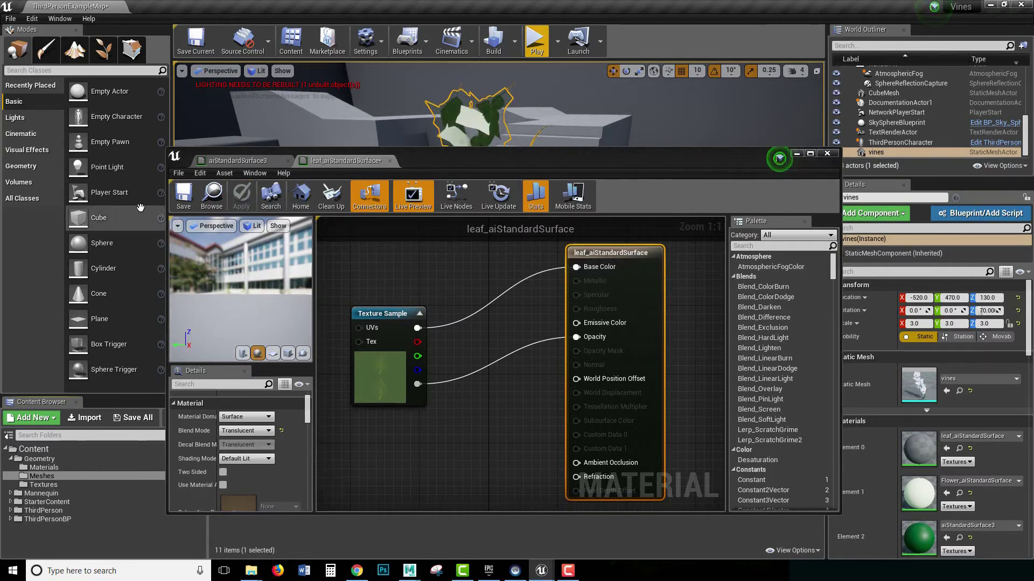
click(182, 199)
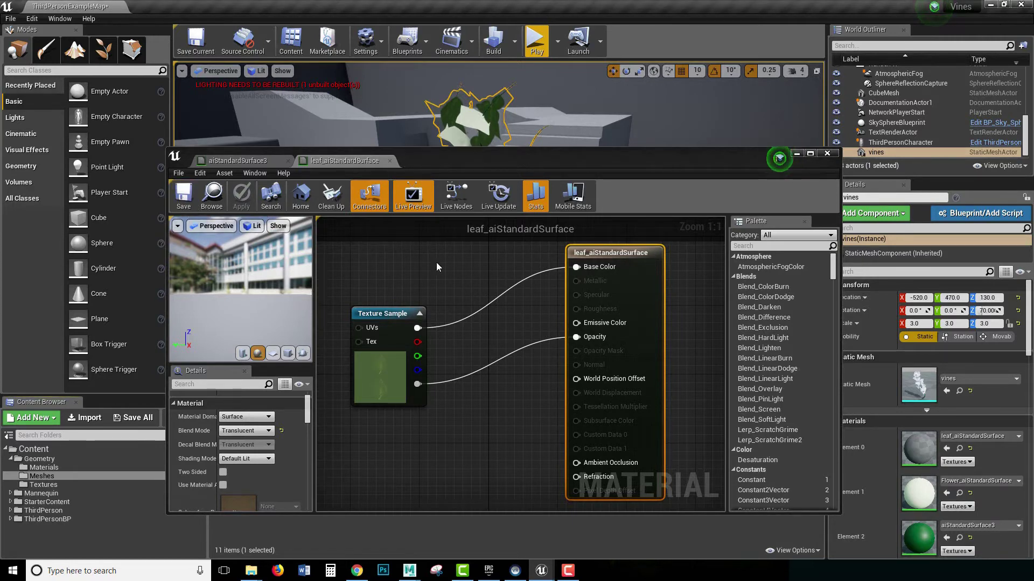
Step: Open the Flower_aiStandardSurface material of the vines and delete its color parameter node
double_click(919, 490)
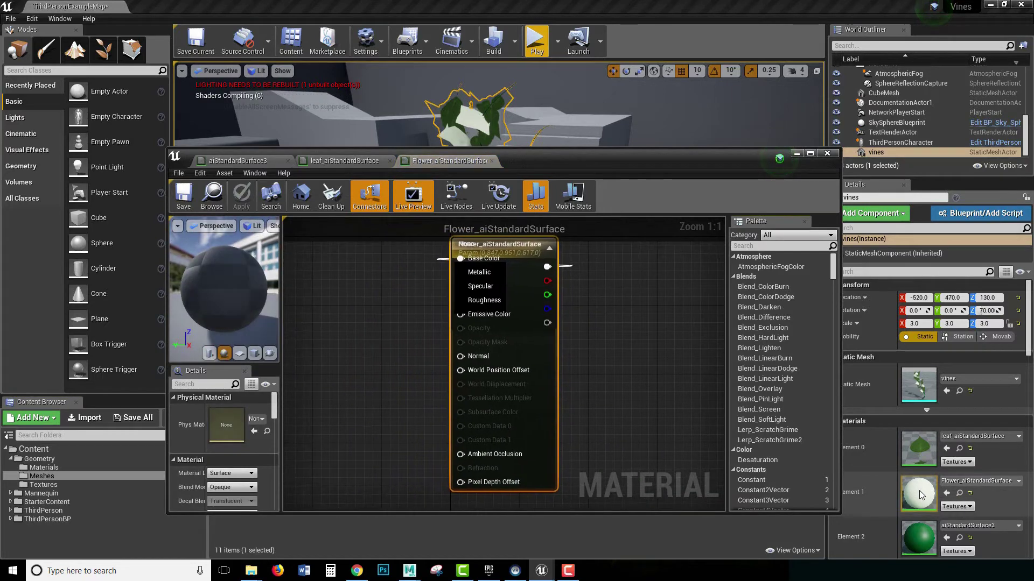
drag(452, 281, 498, 282)
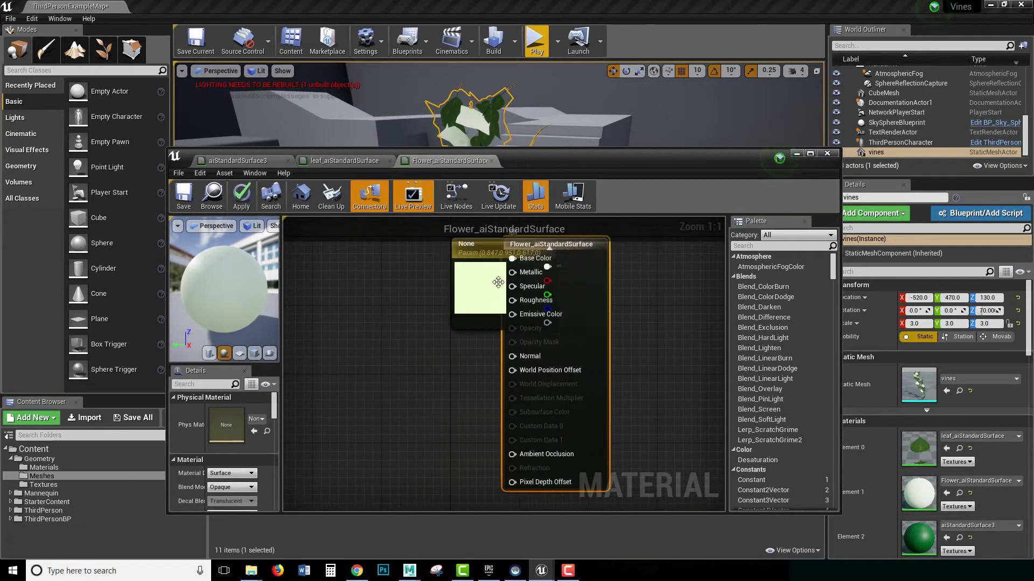
key(Delete)
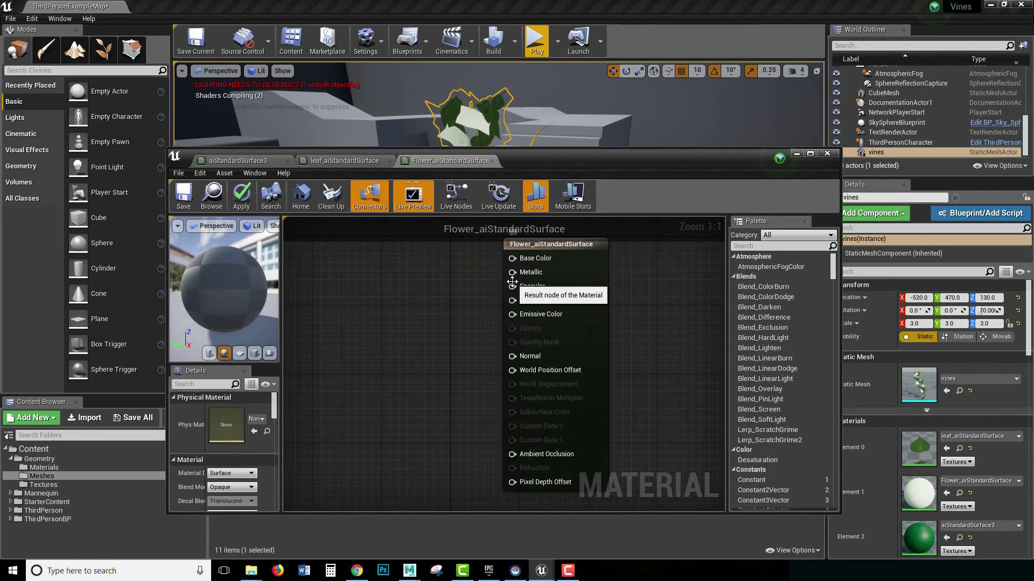
drag(551, 170, 521, 99)
Step: Try to import the TGA version of flower_CLR from the sourceimages folder into the Meshes folder
mouse_move(251, 570)
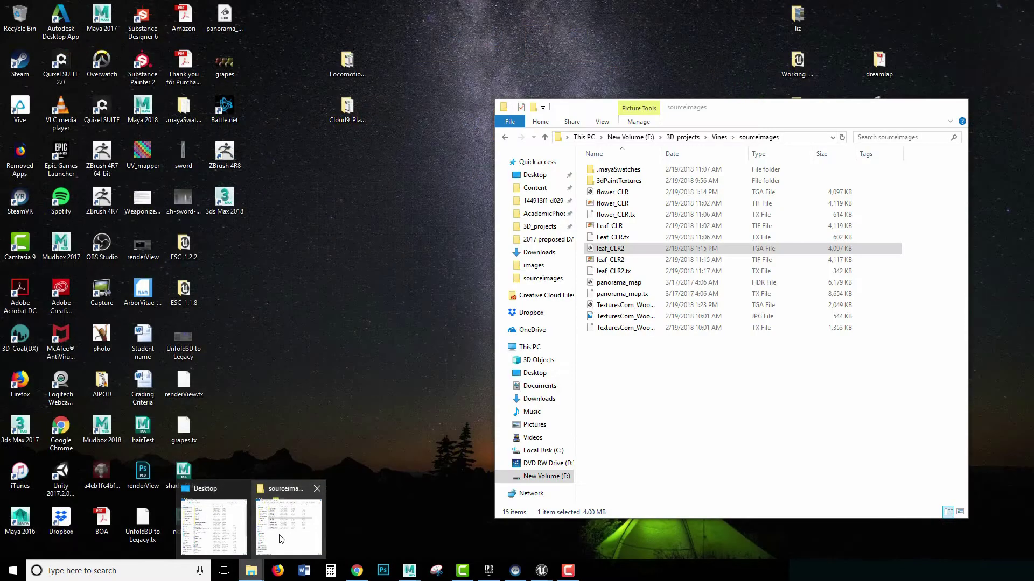
click(280, 539)
click(616, 193)
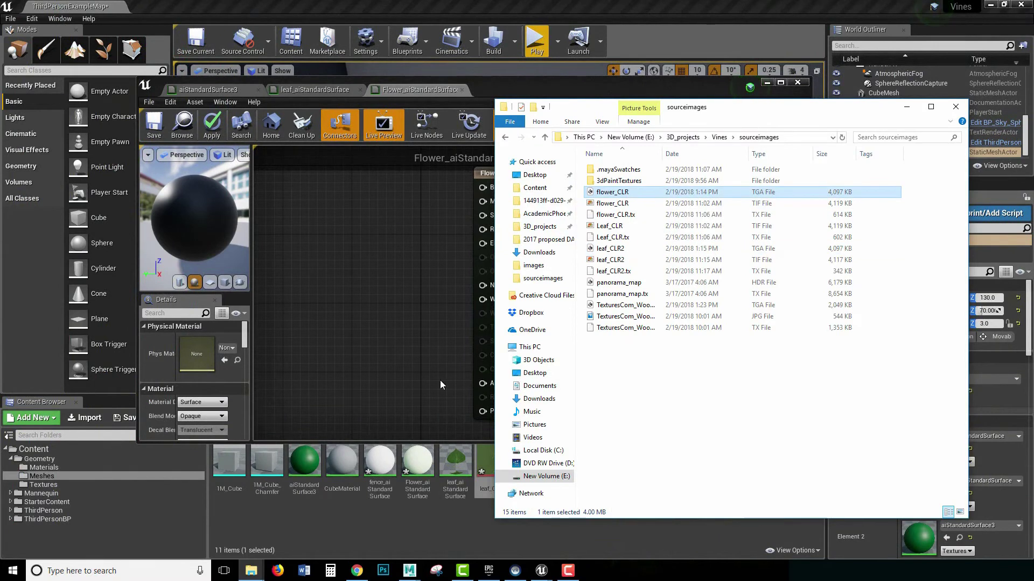
click(418, 525)
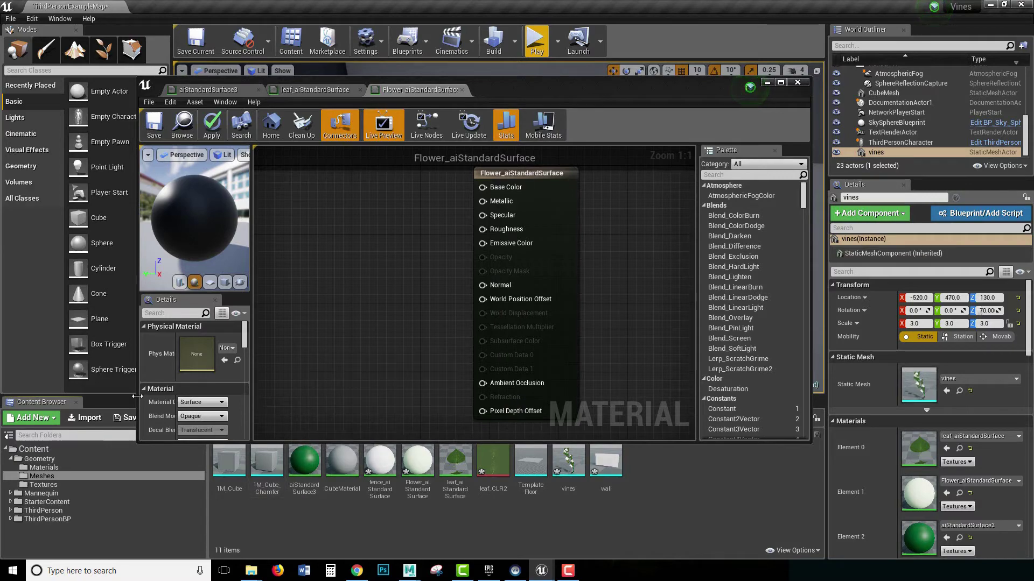
mouse_move(251, 571)
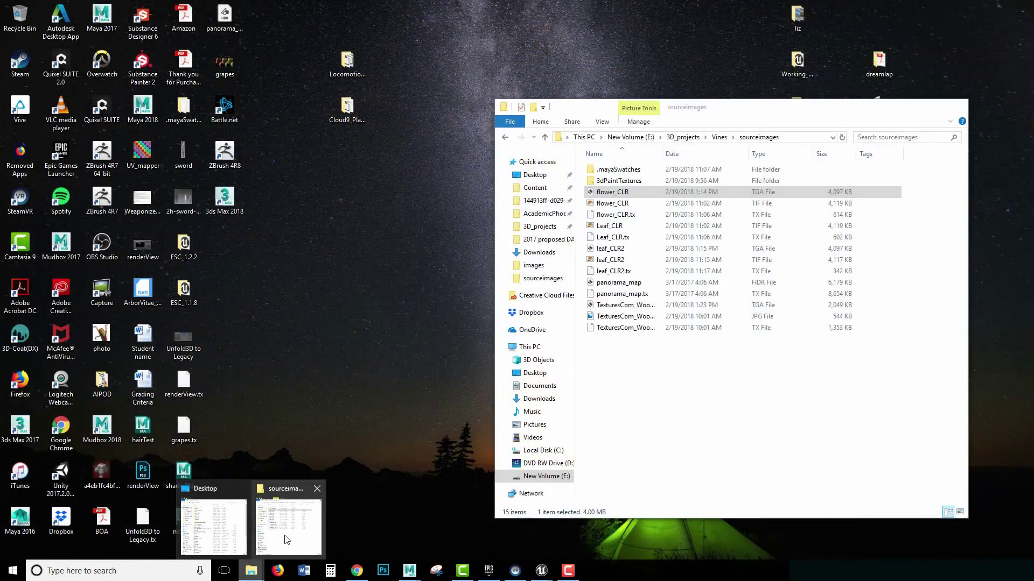
click(285, 539)
drag(619, 193, 436, 529)
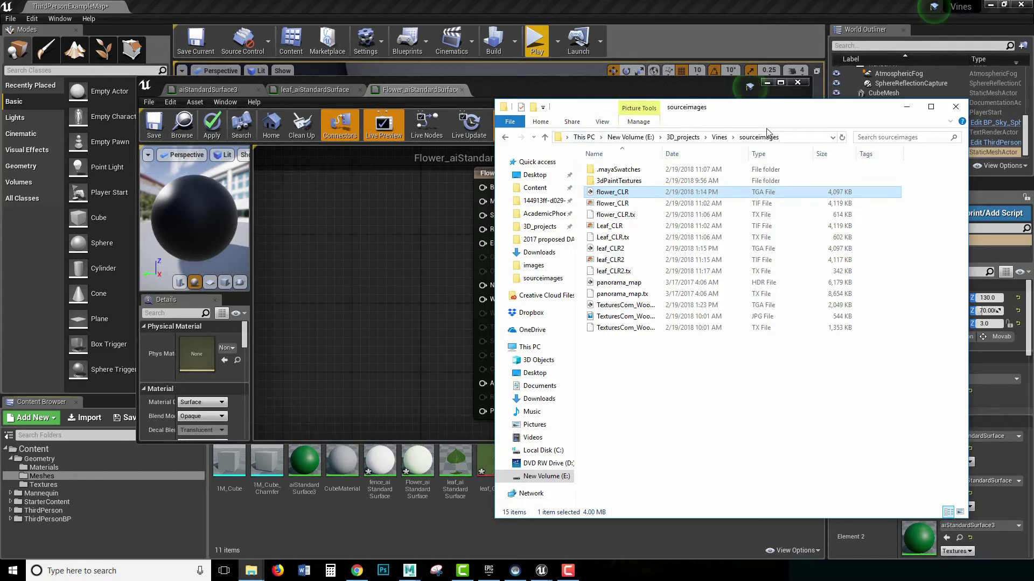
drag(738, 112, 747, 126)
click(457, 199)
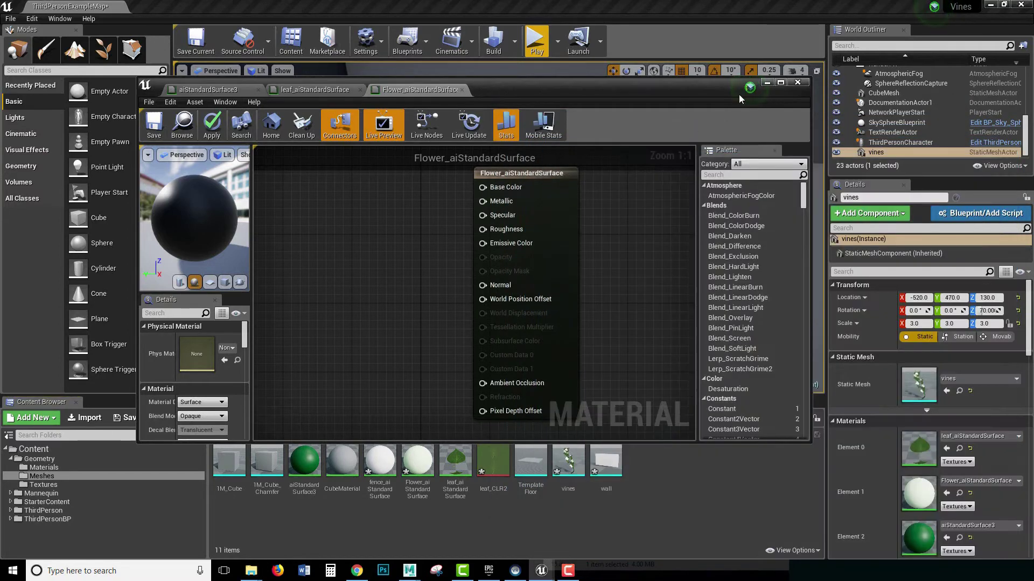
Step: Minimize the material editor and save the current level and all modified assets
click(766, 82)
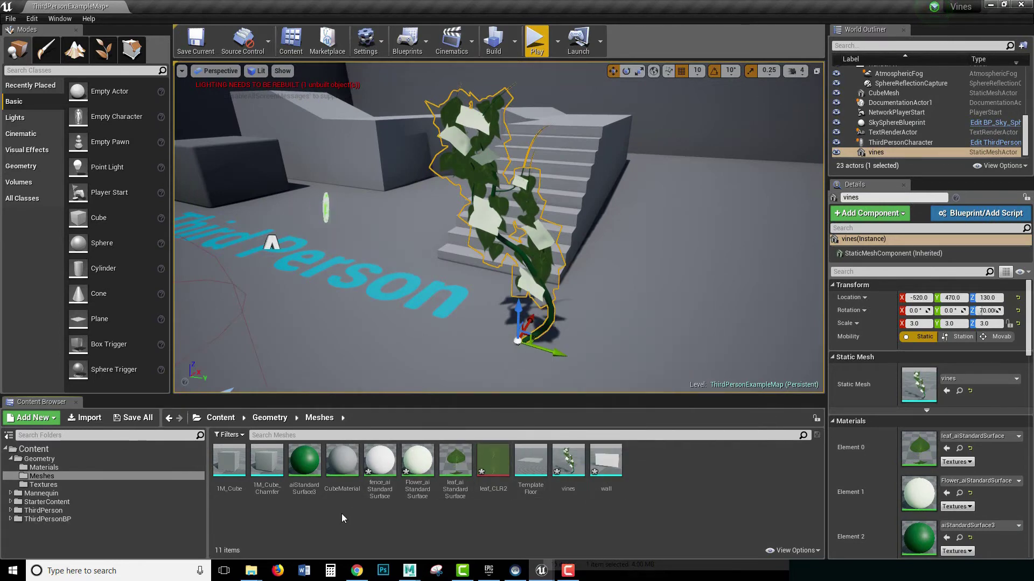
click(10, 18)
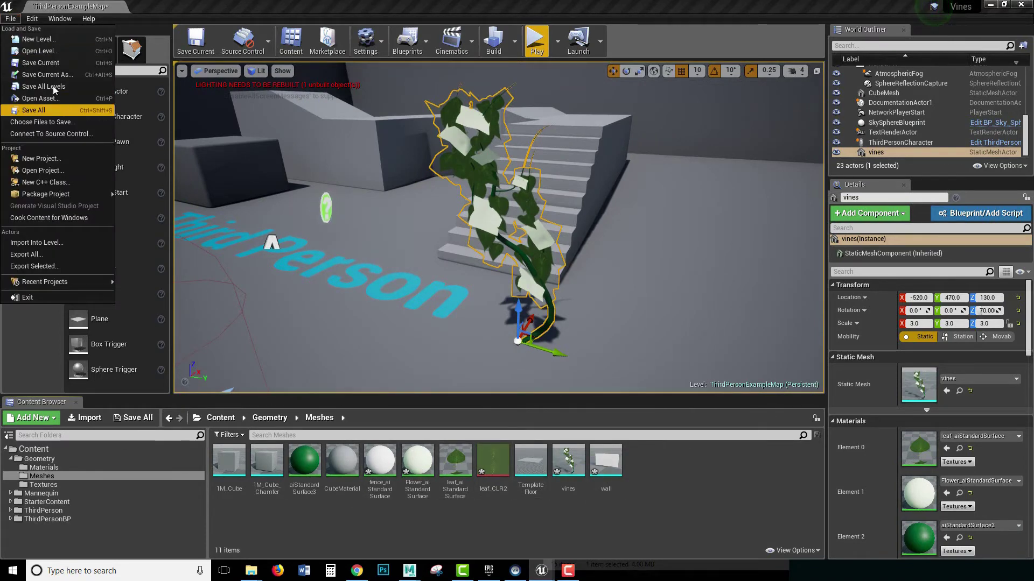
click(56, 63)
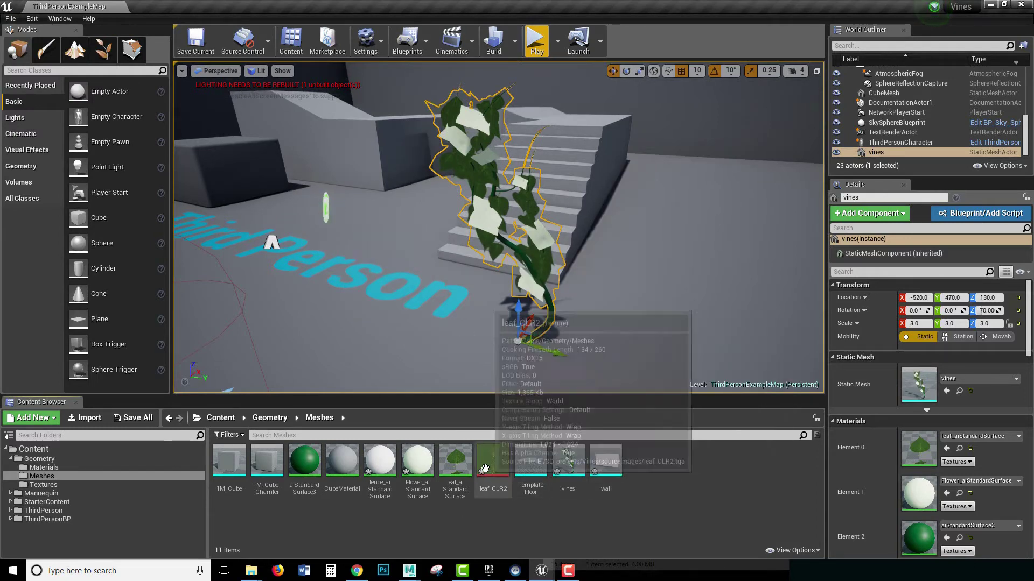
click(133, 418)
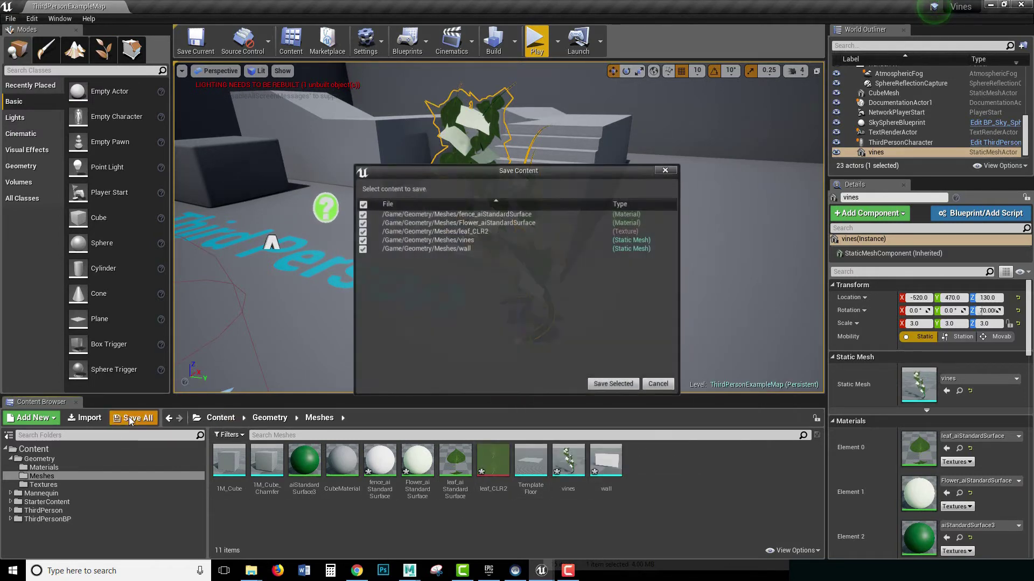
click(597, 384)
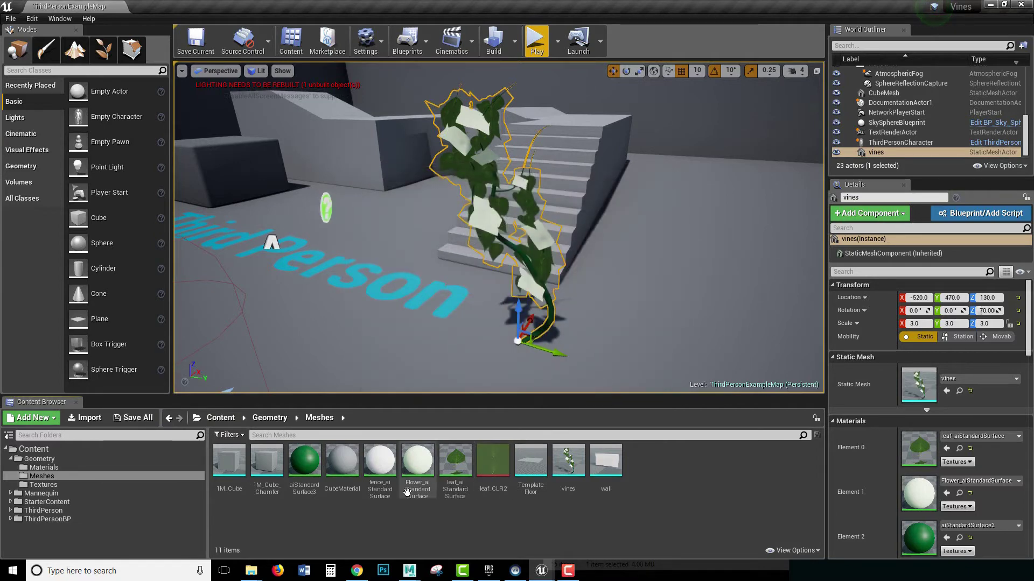
Step: Import the TGA version of flower_CLR from the sourceimages folder into the Meshes folder
mouse_move(251, 570)
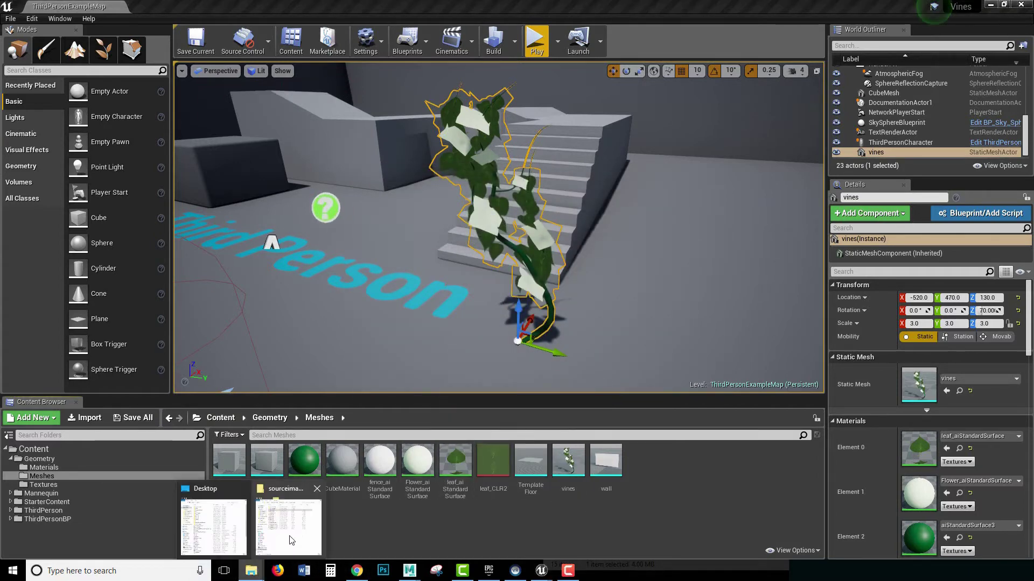
click(275, 527)
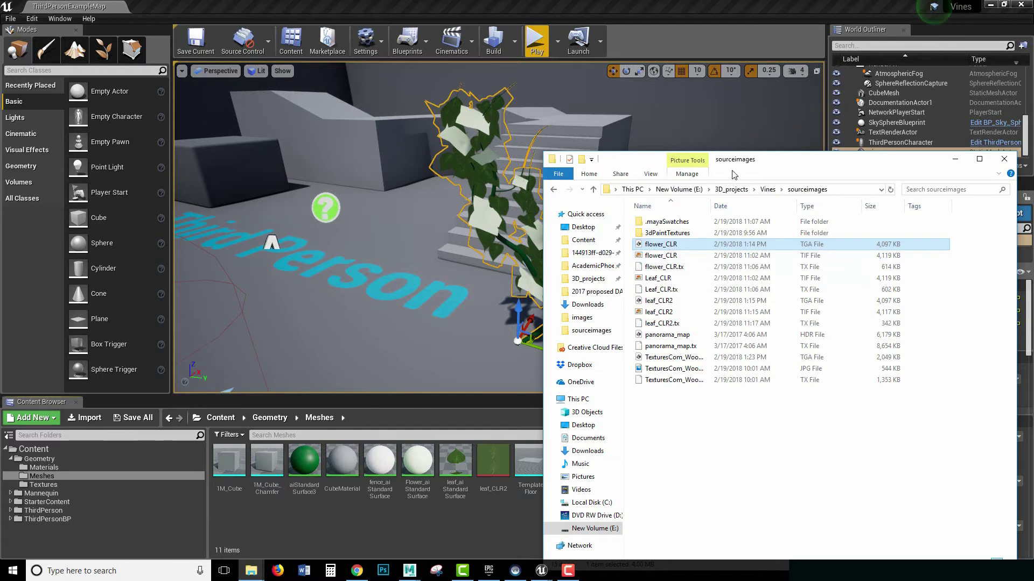
drag(763, 150, 889, 90)
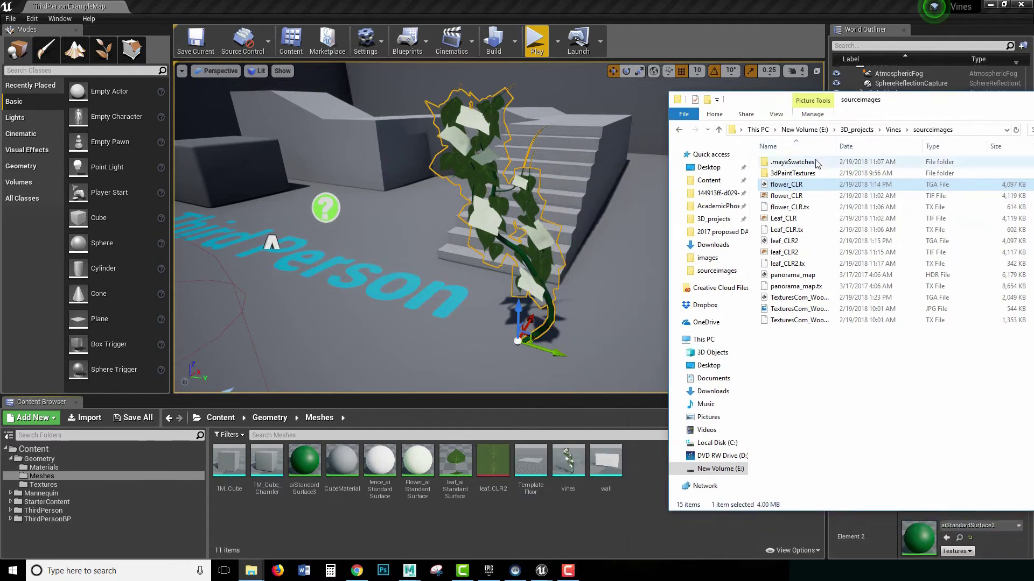
click(957, 129)
drag(791, 185, 619, 514)
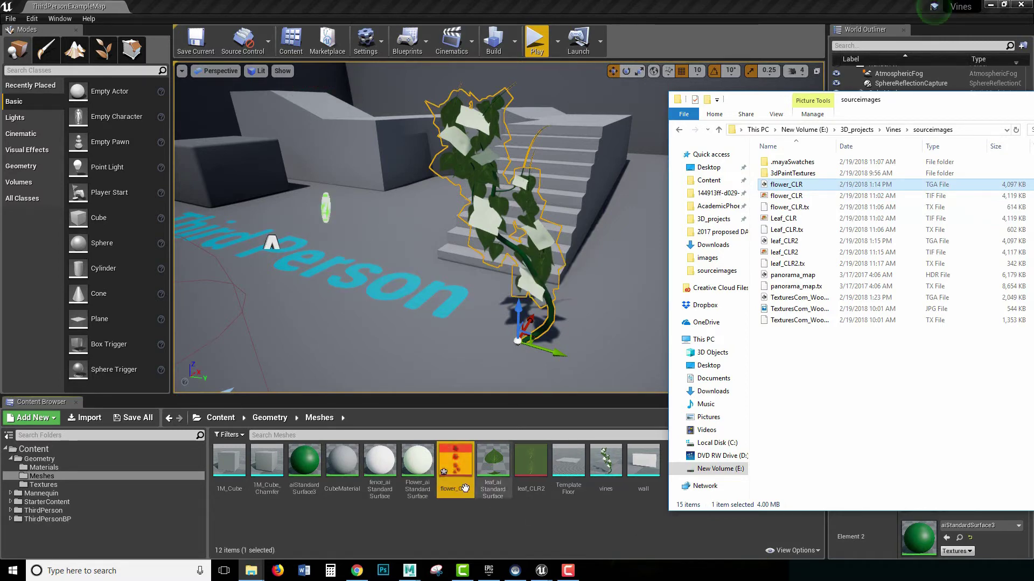
Step: Import the TGA version of the TexturesCom wood planks texture from sourceimages into the Meshes folder
drag(861, 101, 668, 114)
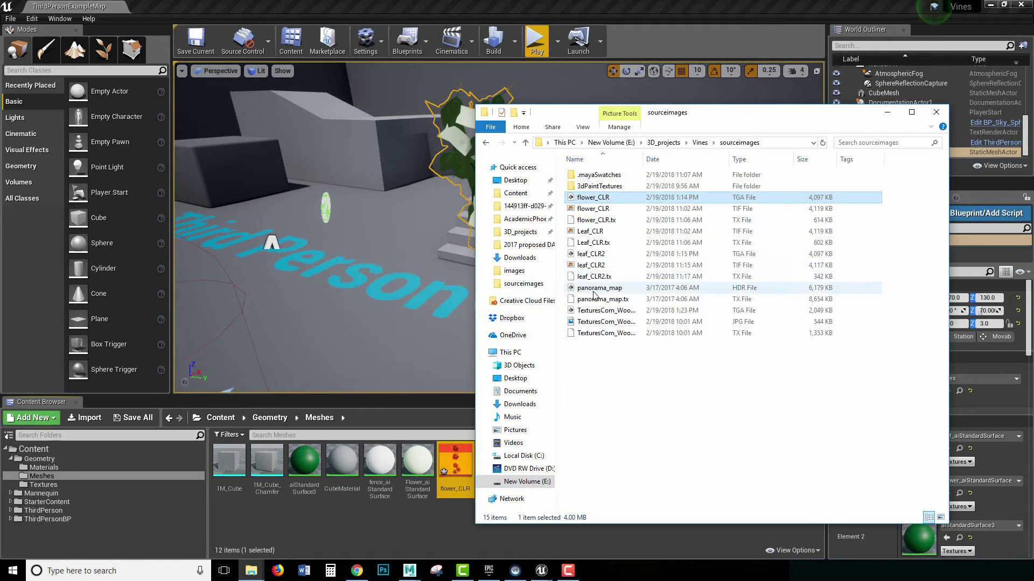
click(597, 322)
click(598, 311)
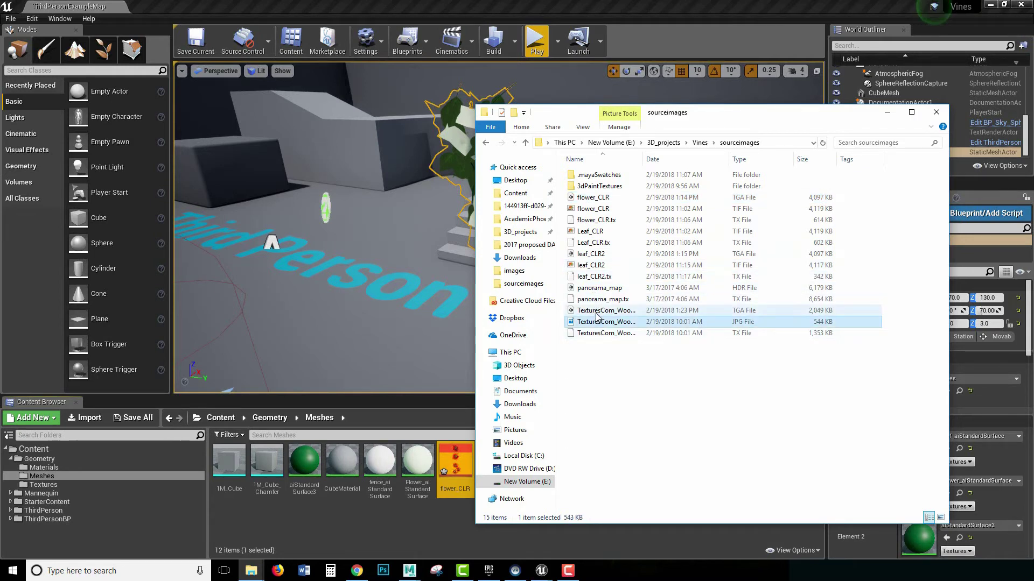
drag(696, 114, 800, 105)
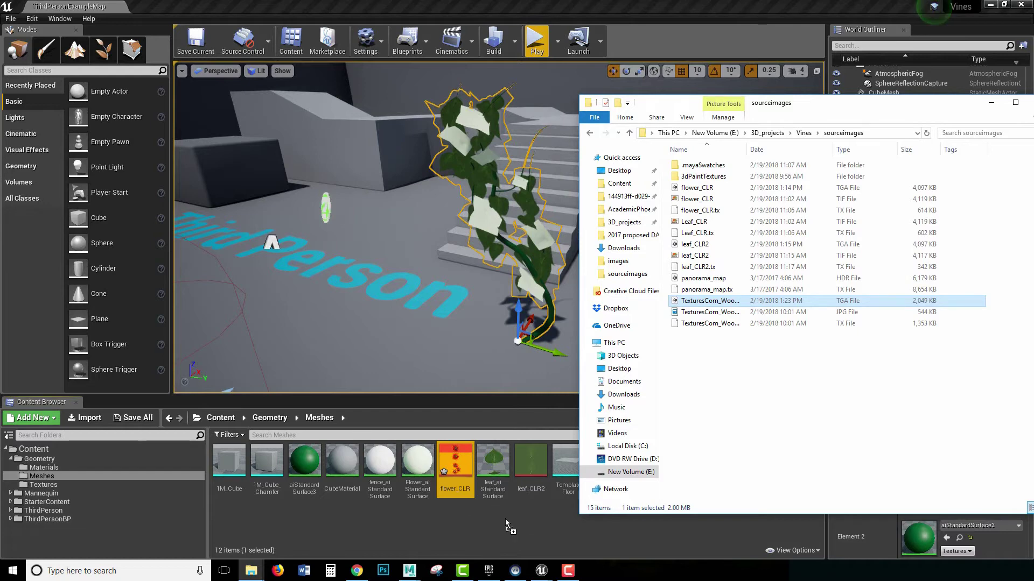
drag(522, 518, 521, 519)
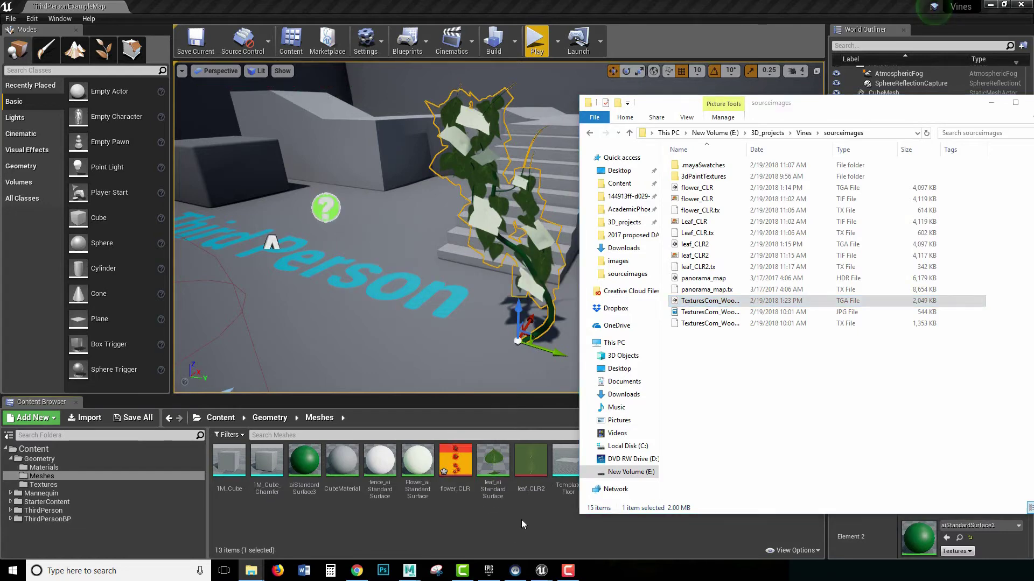
click(521, 519)
Step: Add the flower_CLR texture to the Flower_aiStandardSurface graph as a Texture Sample and connect its RGB output to Base Color
double_click(913, 493)
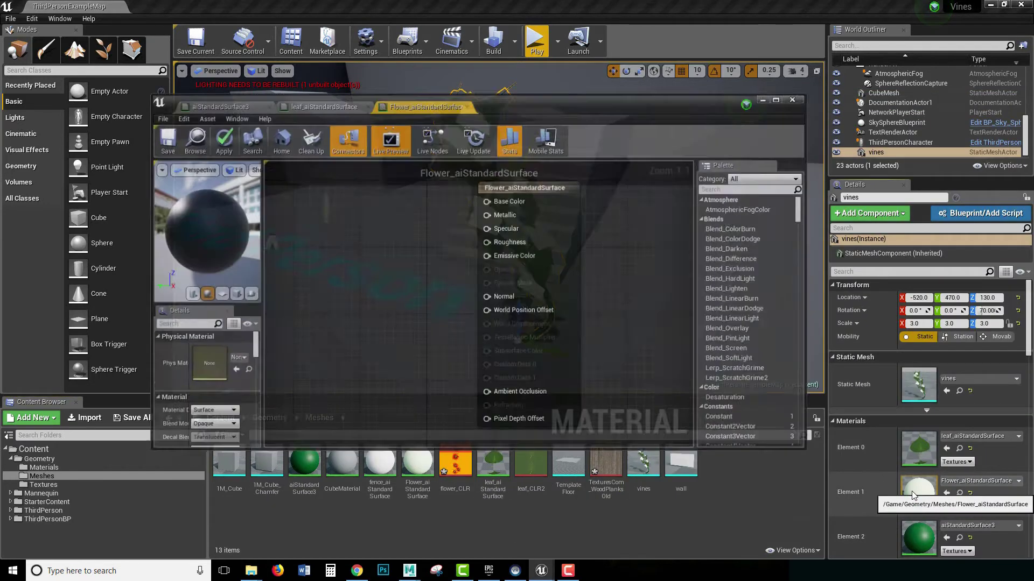
drag(454, 460, 377, 336)
drag(348, 294, 332, 249)
drag(400, 270, 486, 188)
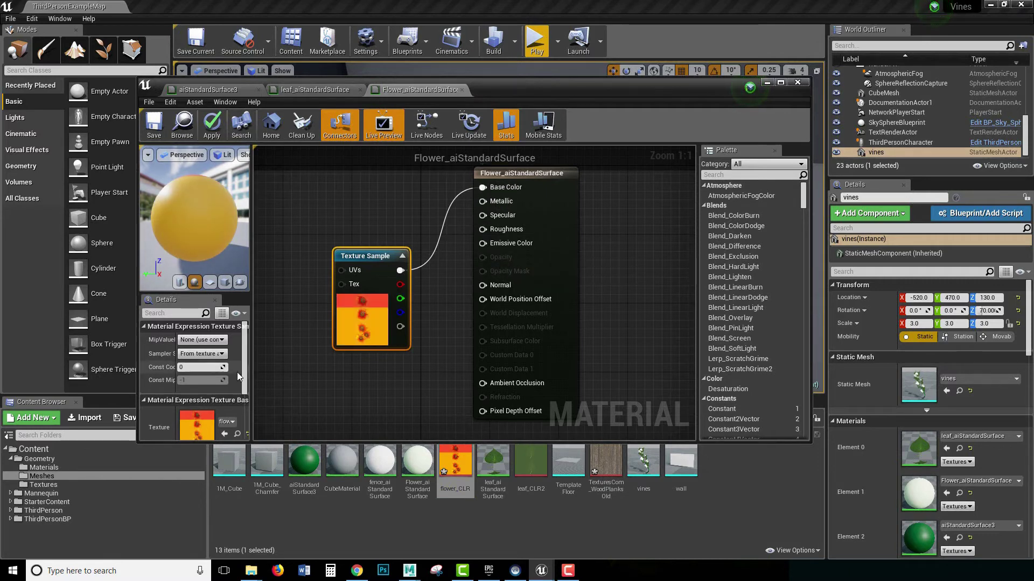
Step: Set the Blend Mode of Flower_aiStandardSurface to Translucent
click(530, 204)
click(195, 419)
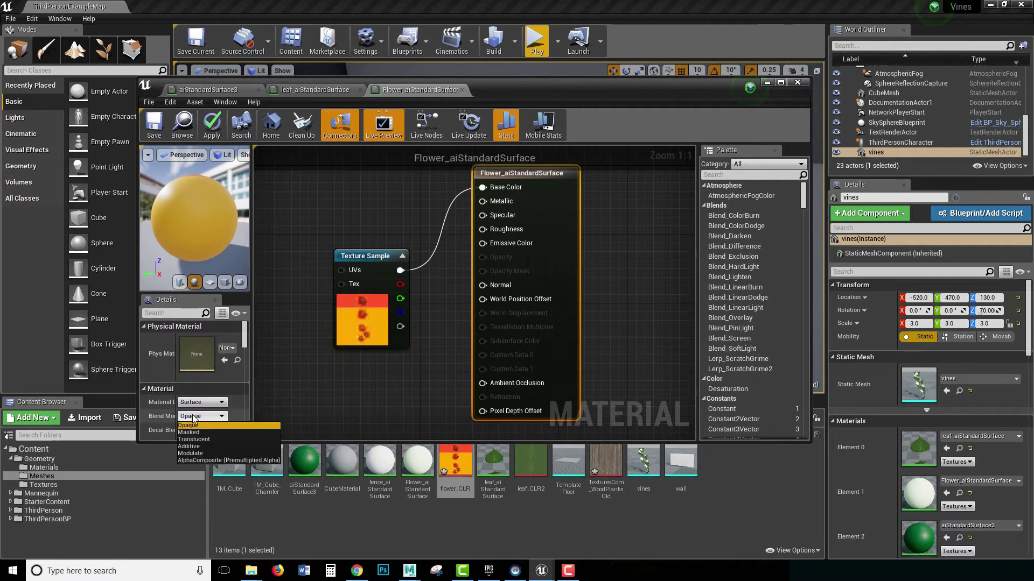
click(196, 440)
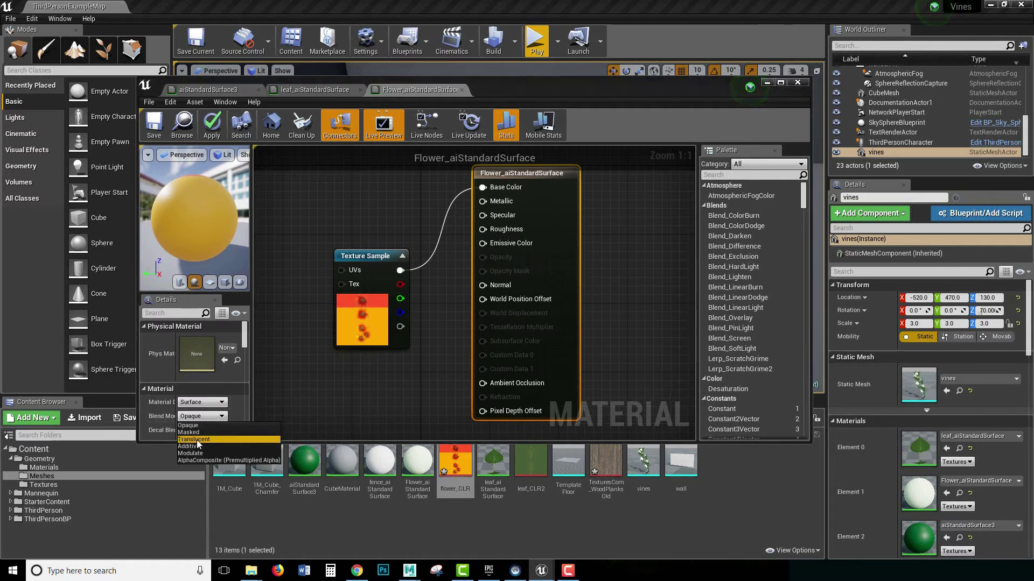
Step: Connect the flower Texture Sample's alpha output to Opacity, apply and save the material, and return to the vines in the level
drag(400, 326, 483, 258)
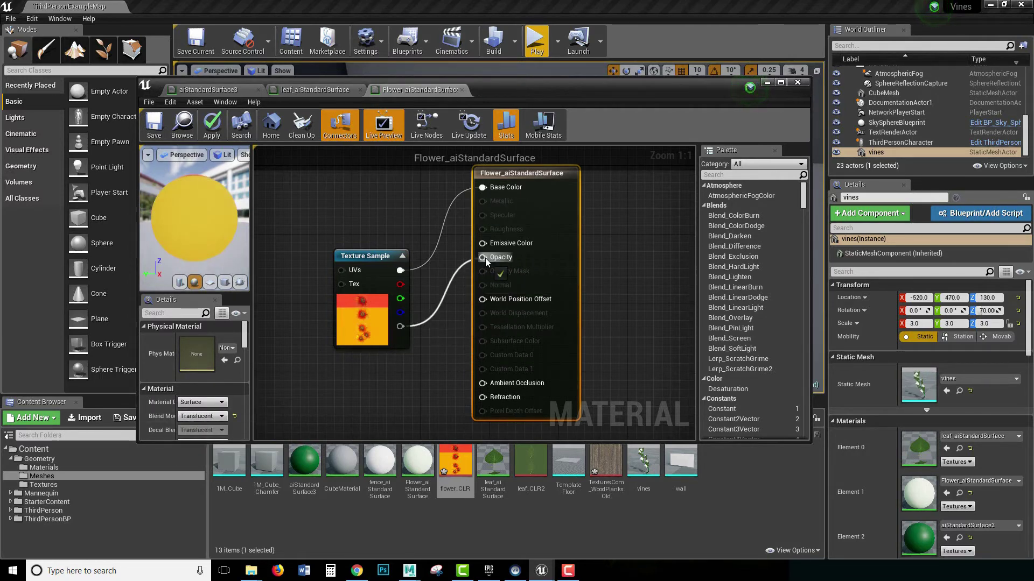
click(210, 127)
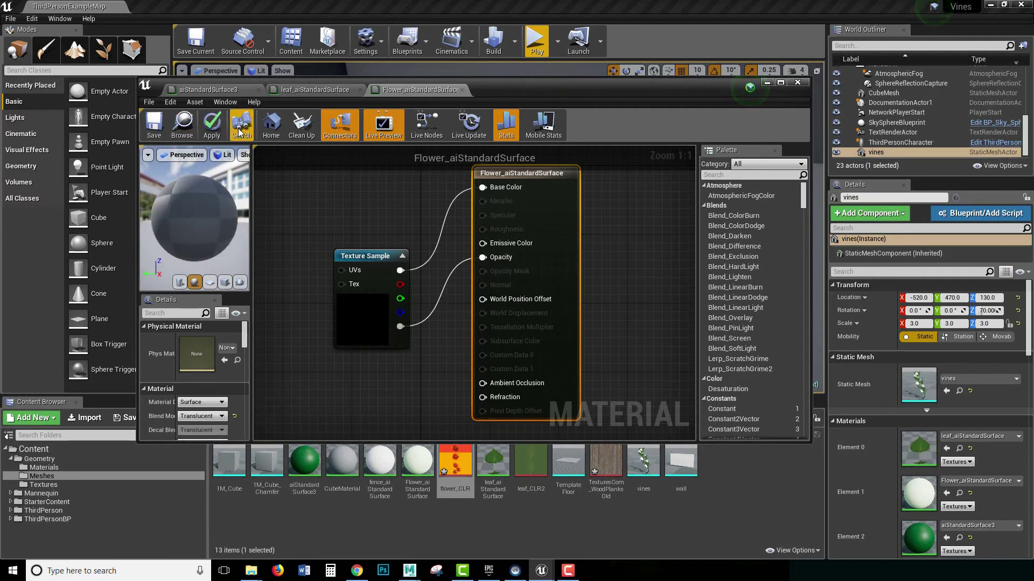
click(152, 132)
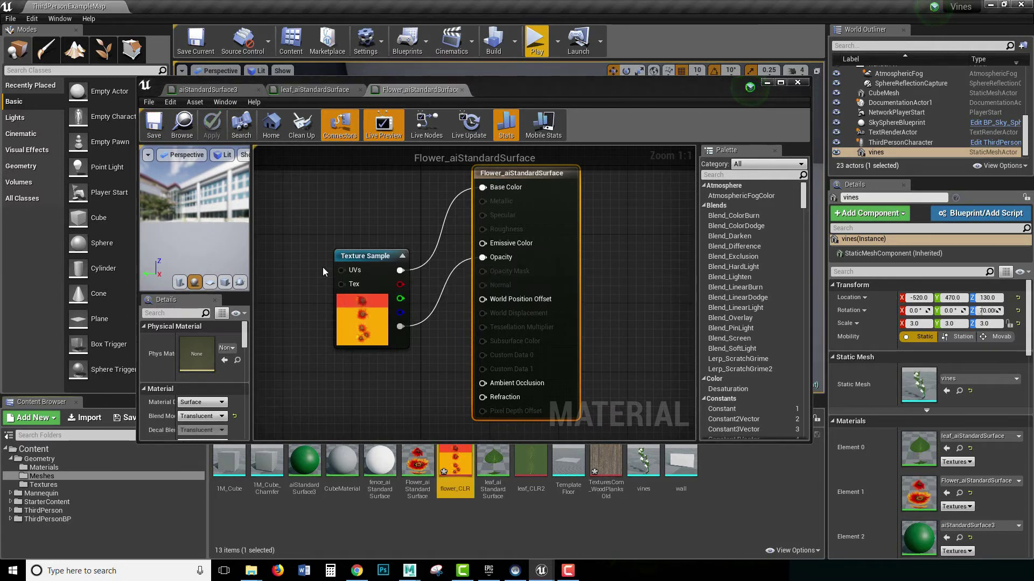
drag(493, 105, 528, 185)
click(764, 255)
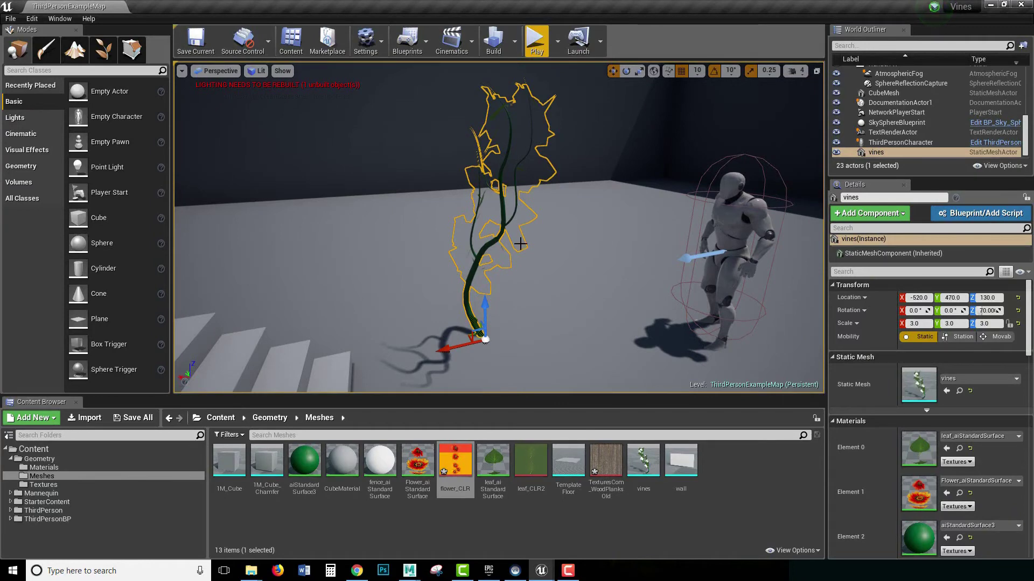
Step: Open leaf_aiStandardSurface from the vines' material slots and enable Two Sided in its material settings
alt+drag(491, 292, 555, 272)
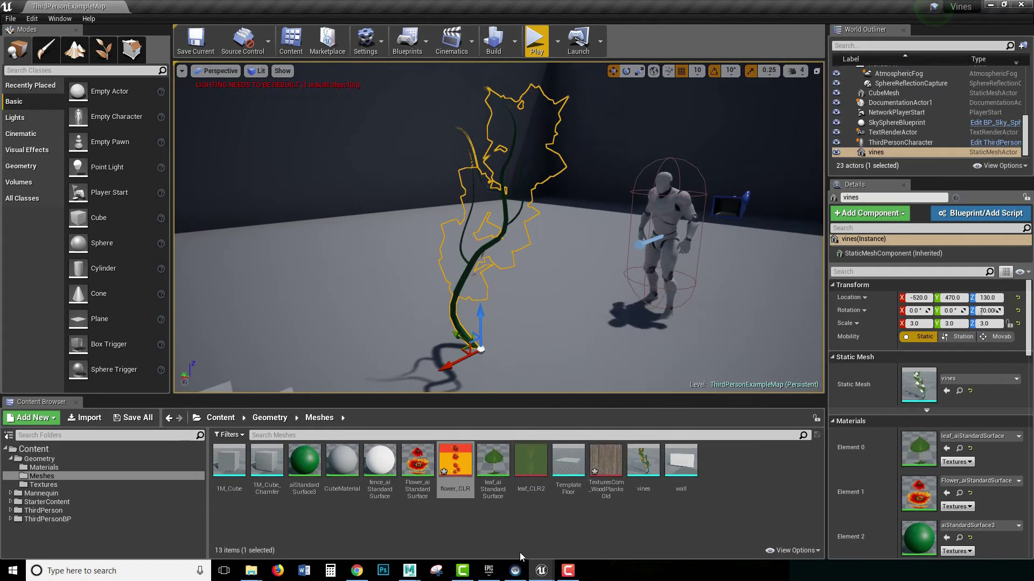
double_click(918, 448)
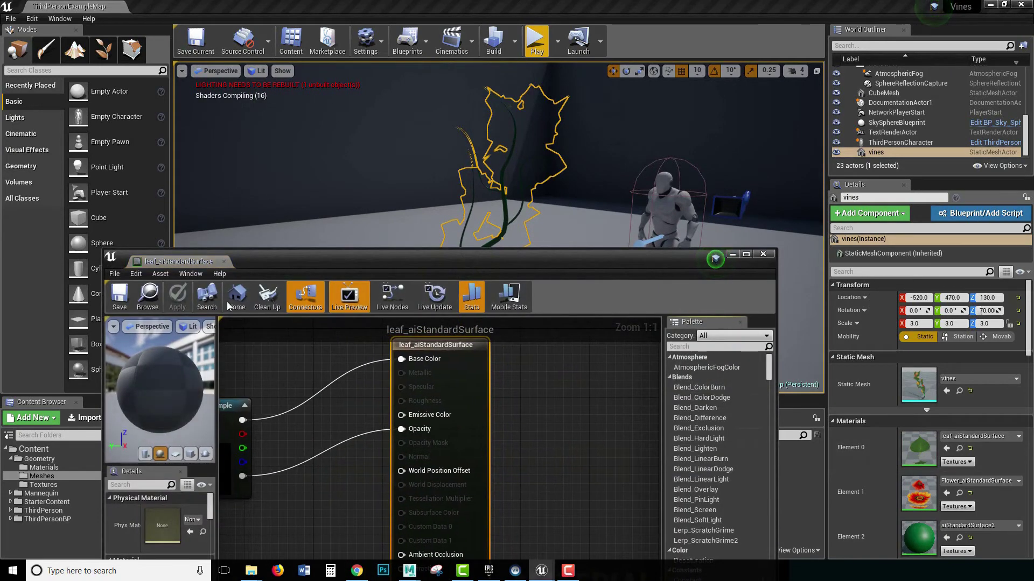
drag(279, 248, 267, 53)
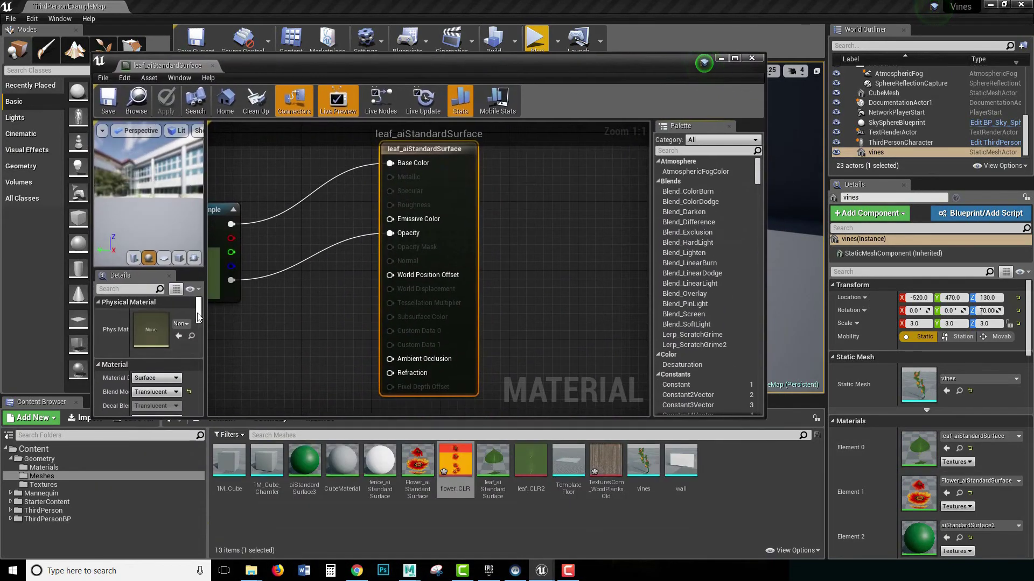
scroll(199, 323, down, 2)
scroll(199, 323, up, 2)
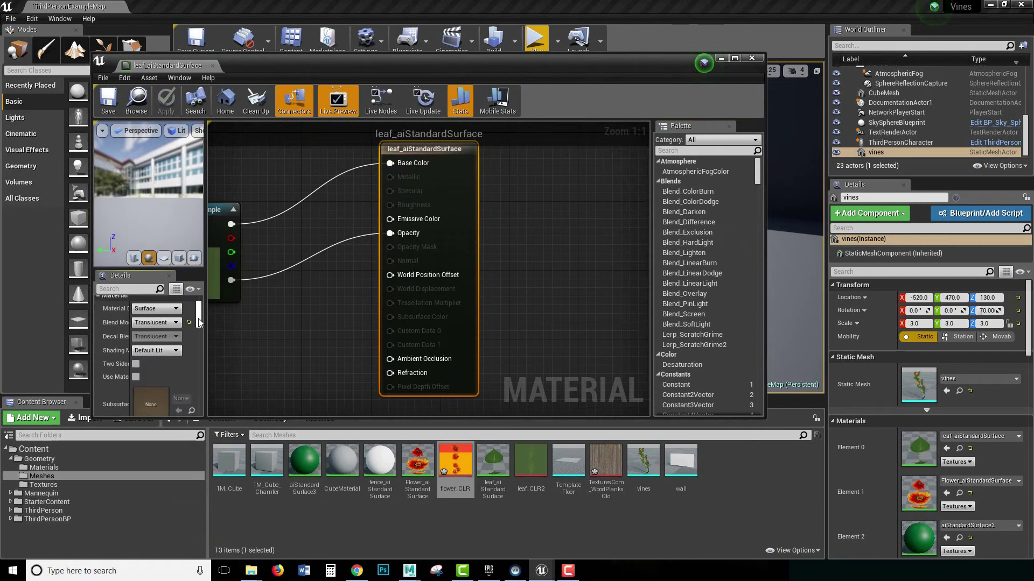
scroll(198, 323, down, 3)
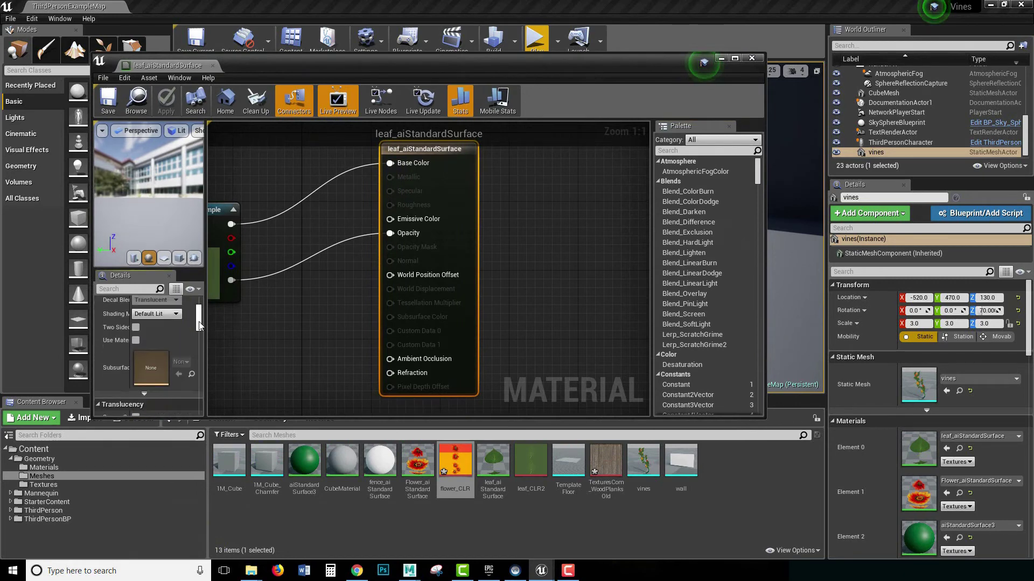
click(136, 328)
Step: Open Flower_aiStandardSurface from the Meshes folder, enable Two Sided, and save the material
click(419, 464)
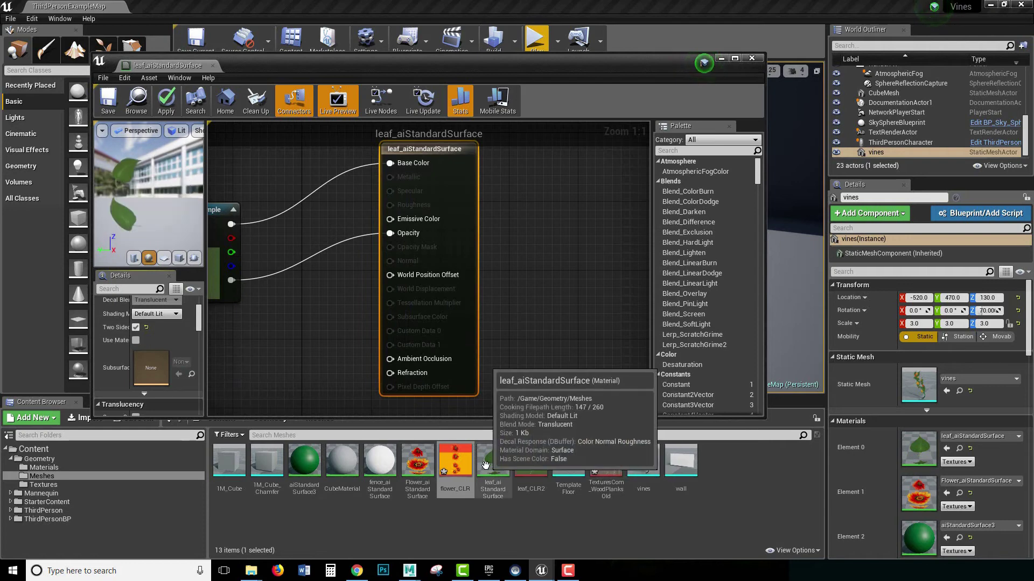
double_click(419, 464)
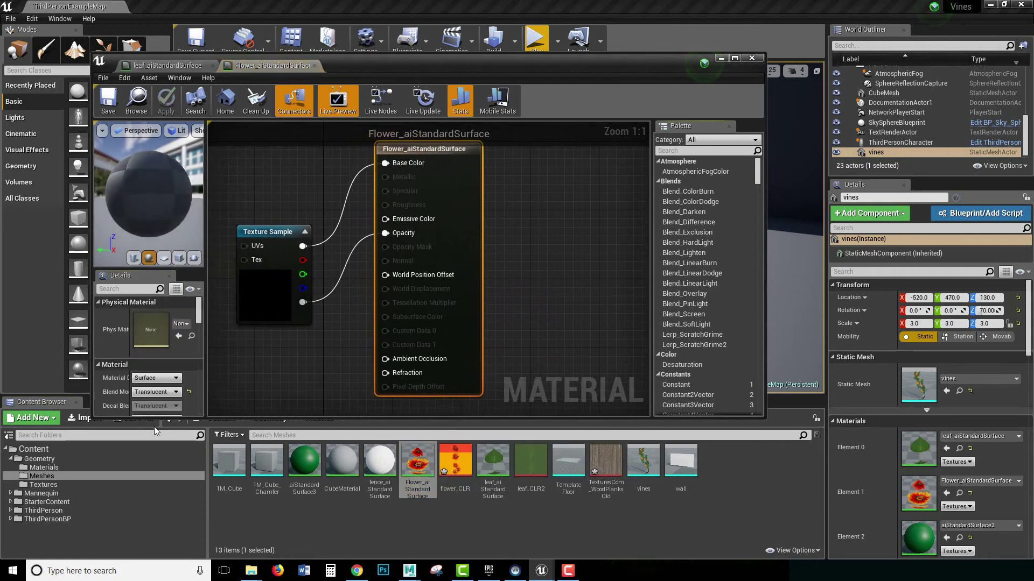
scroll(197, 330, down, 5)
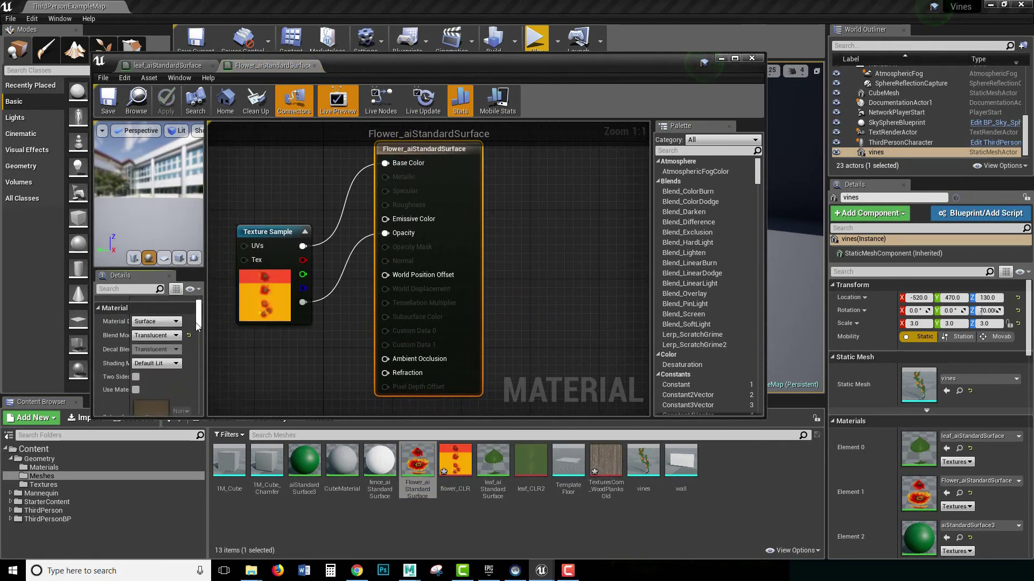
click(135, 321)
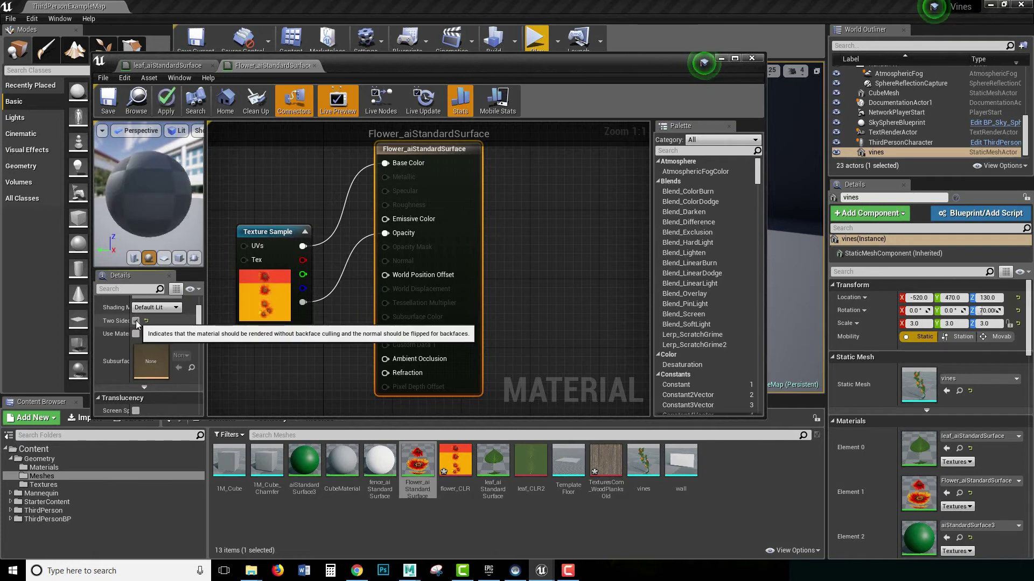
click(109, 101)
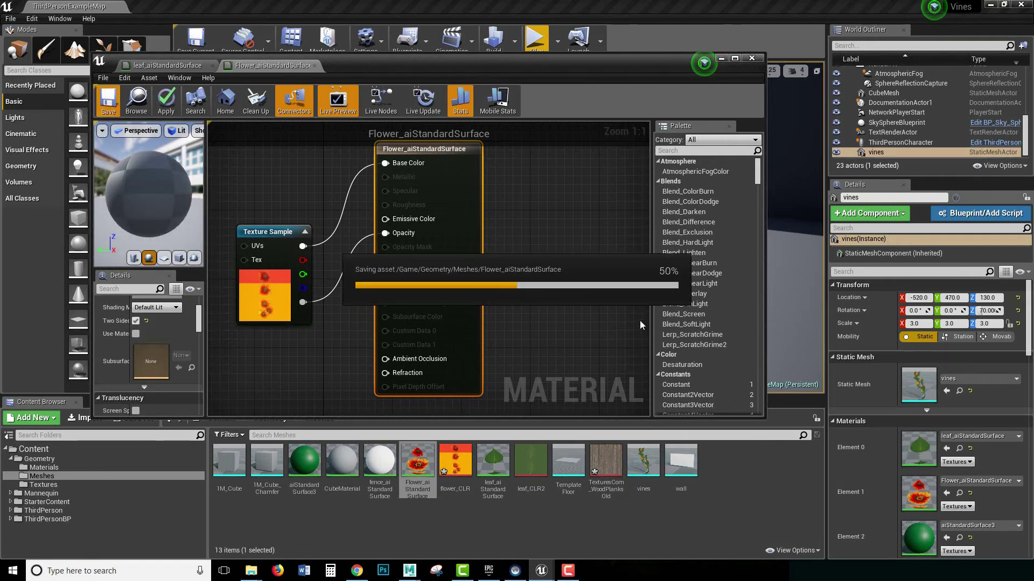
Step: Save the two-sided leaf_aiStandardSurface material and close the material editor
click(169, 69)
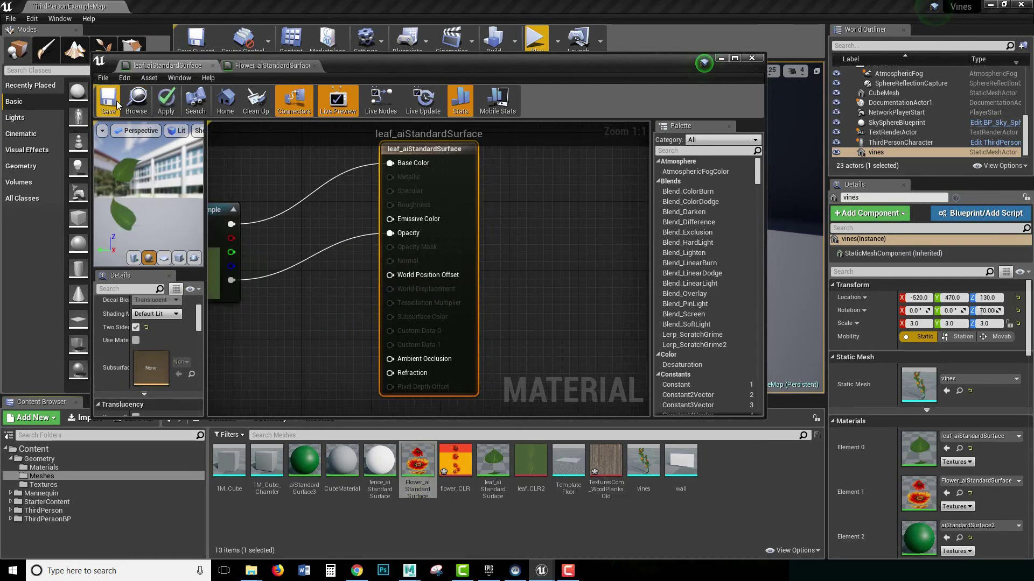
click(118, 105)
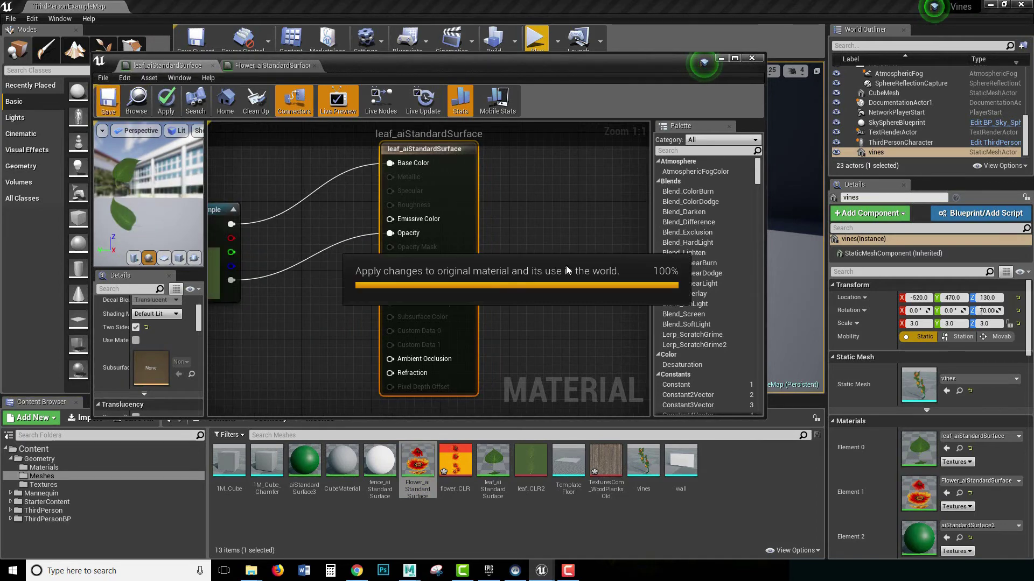
click(752, 58)
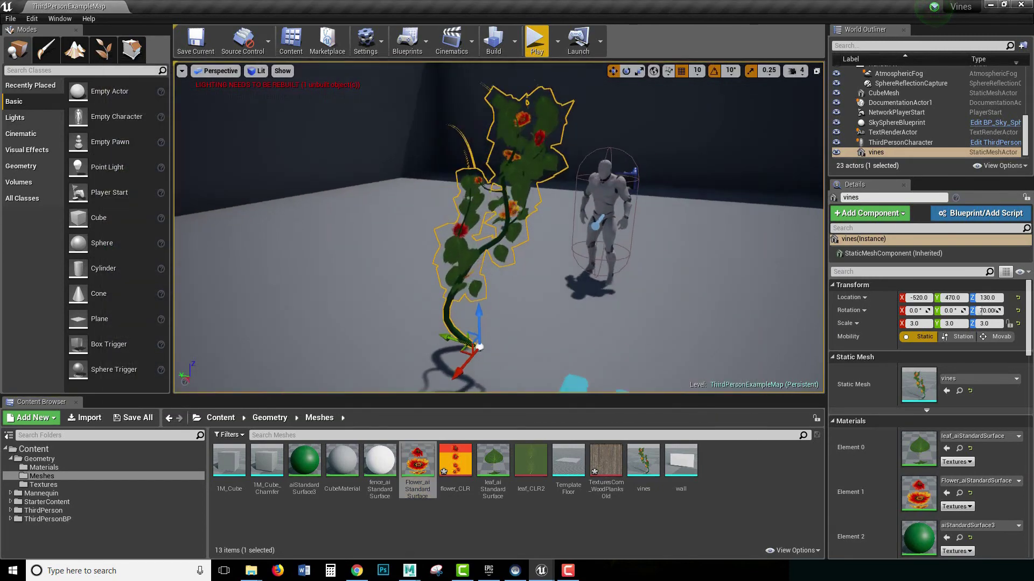
Step: Duplicate the vines in the level twice, spacing the copies along the Y axis toward the Third Person floor text
alt+drag(499, 227, 385, 190)
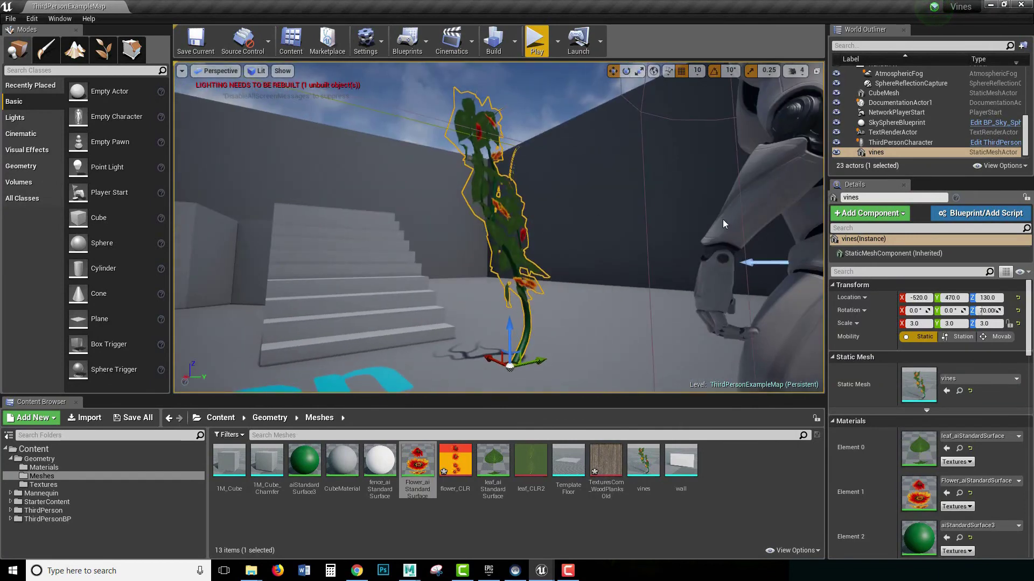
alt+drag(723, 224, 660, 216)
click(672, 255)
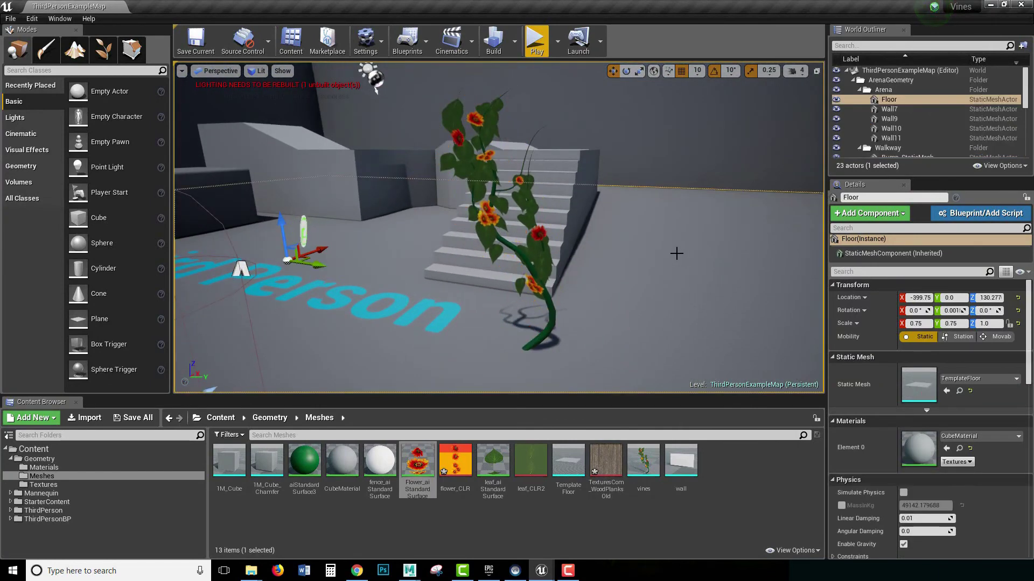
alt+drag(672, 255, 569, 271)
click(521, 242)
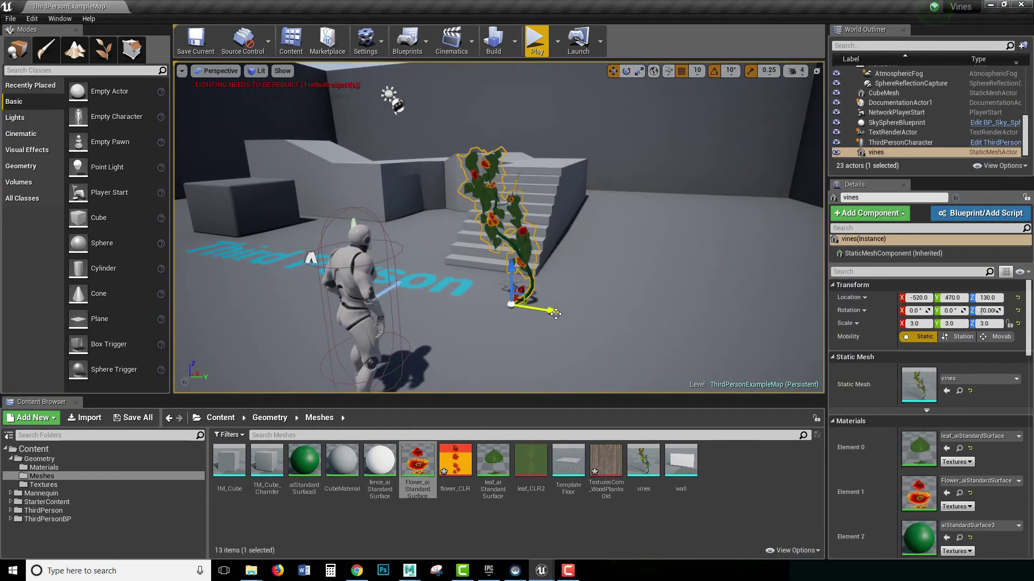
drag(556, 313, 353, 285)
key(e)
key(w)
Step: Rotate the vines2 copy around its vertical axis so it faces a different direction from the original
click(497, 277)
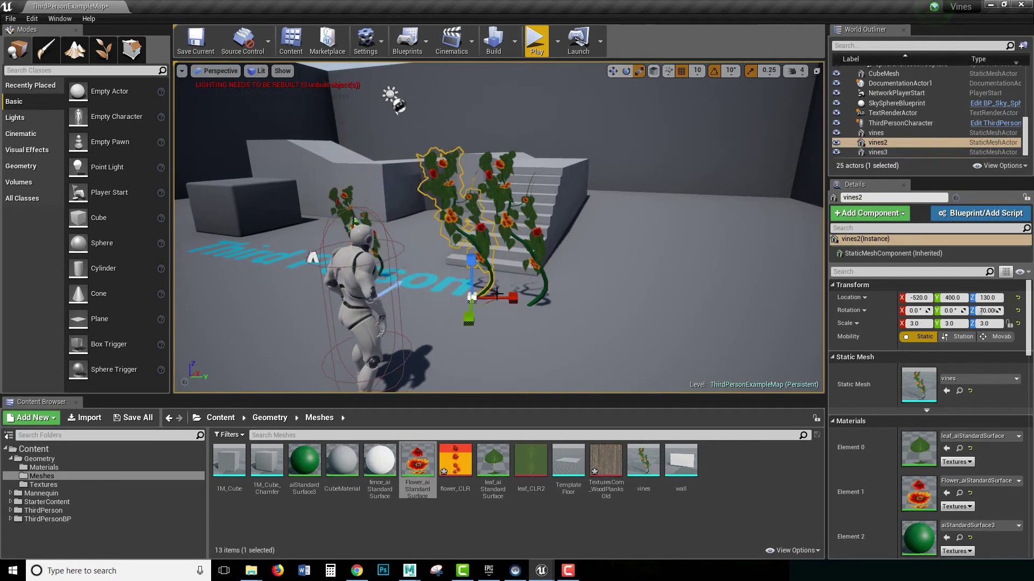
key(e)
drag(487, 326, 548, 323)
key(r)
click(588, 319)
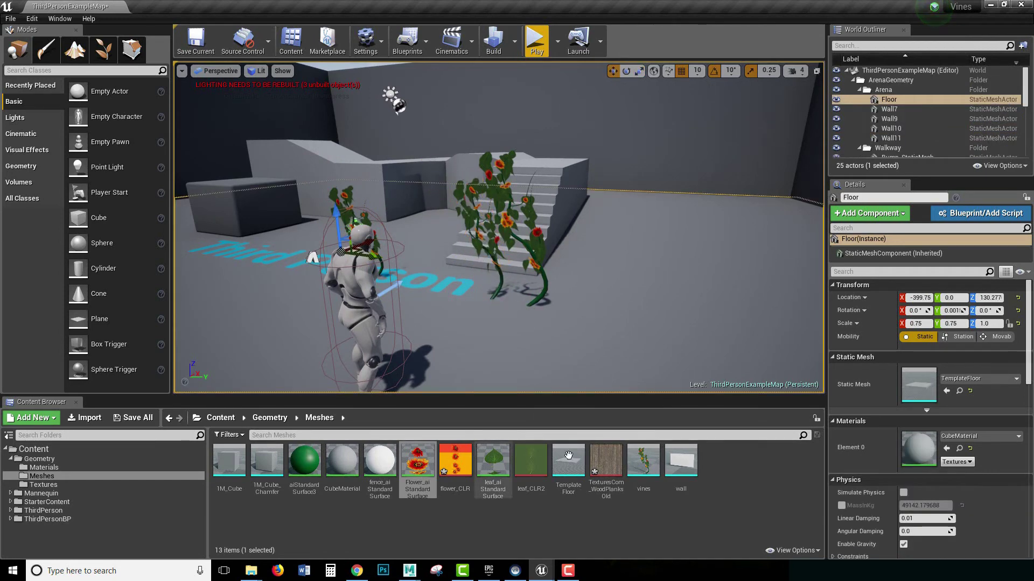
Step: Place the wall mesh on the open floor beside the vines and set its scale to 10 on all axes
drag(681, 460, 600, 340)
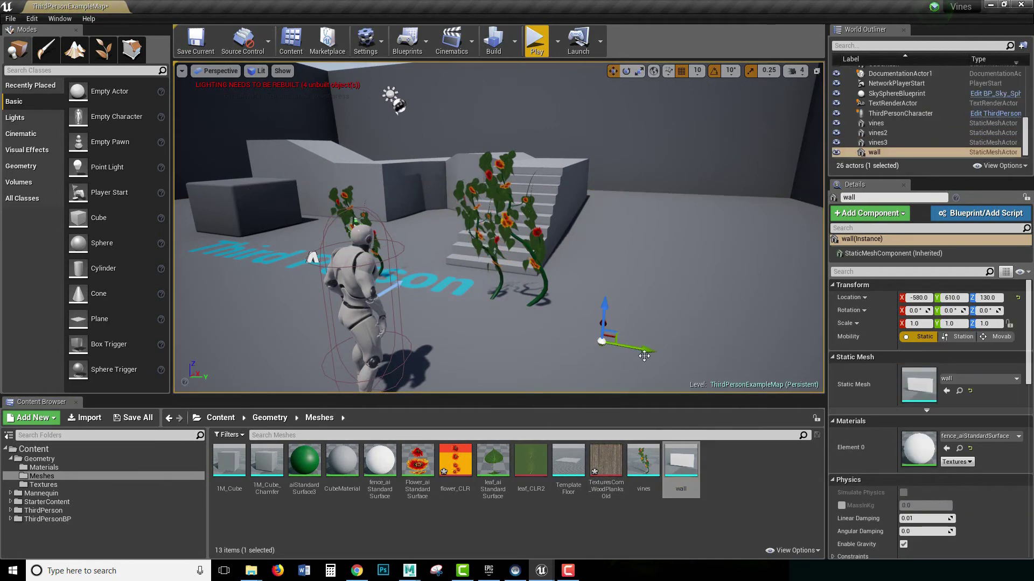
key(r)
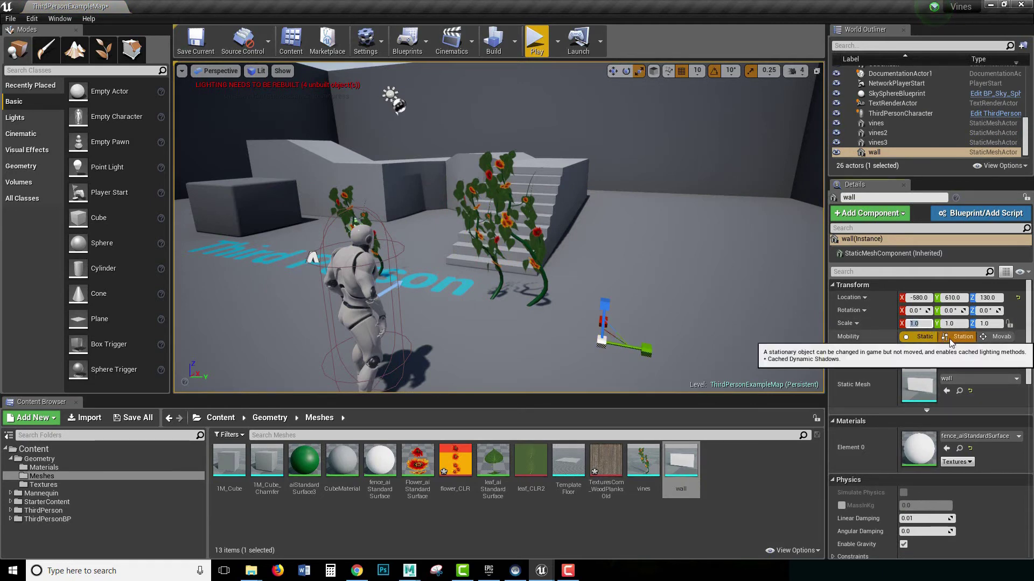
text(10)
key(Return)
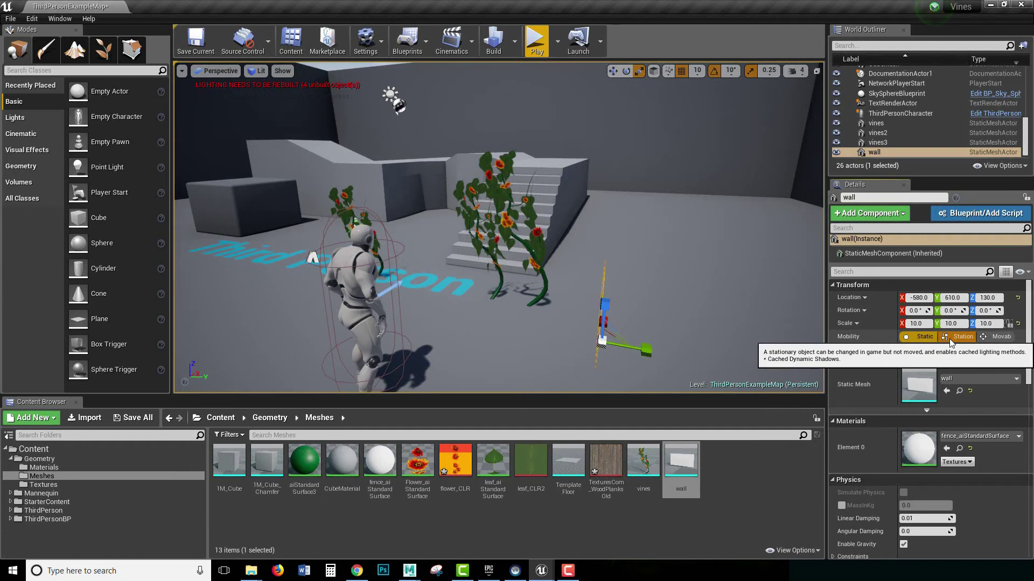
Step: Set the wall's scale to 20 on the X, Y and Z axes
alt+drag(667, 338, 619, 307)
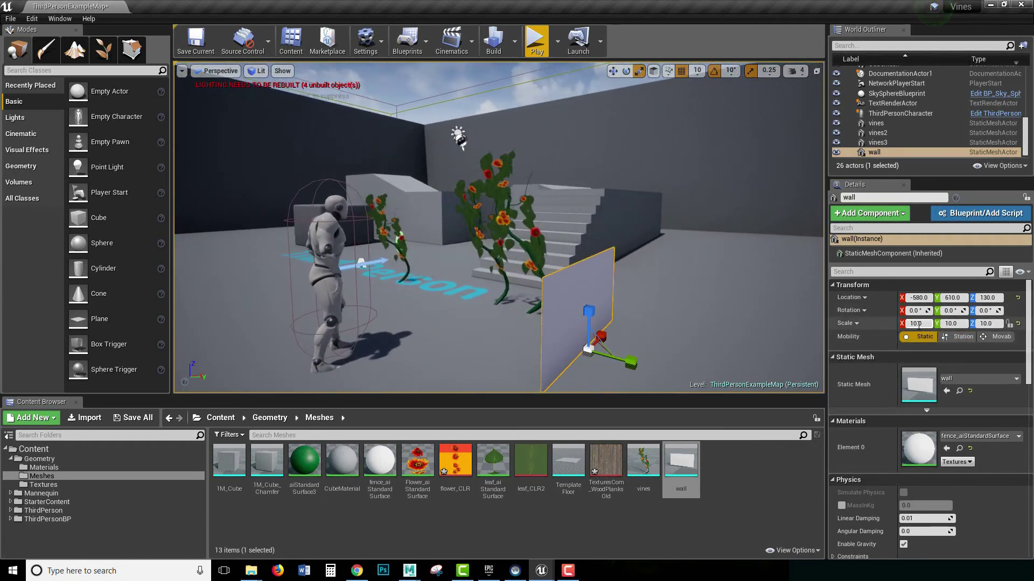
mouse_move(899, 323)
mouse_down()
mouse_move(916, 324)
mouse_move(884, 324)
mouse_up()
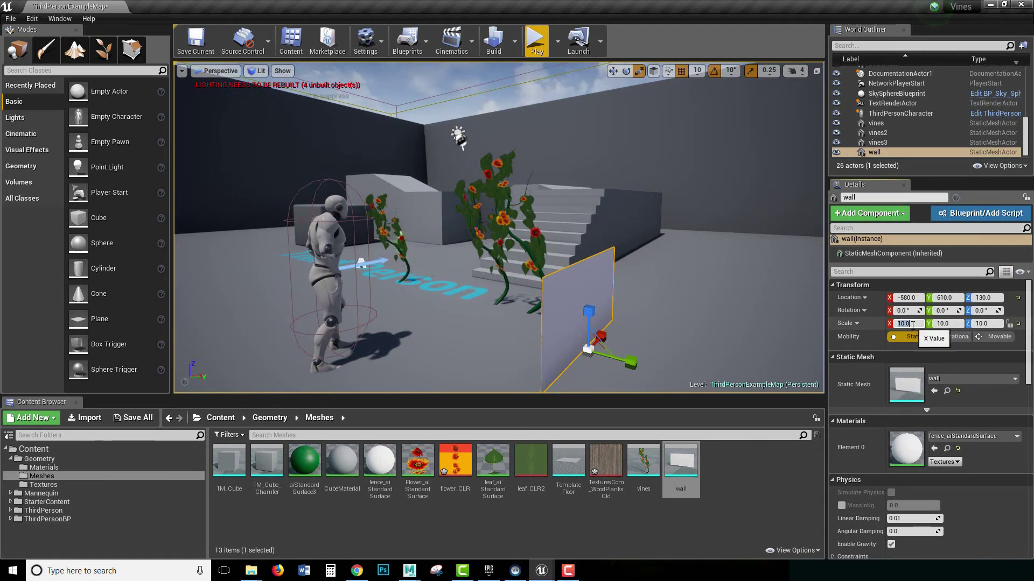
click(913, 325)
text(20)
key(Tab)
text(20)
key(Tab)
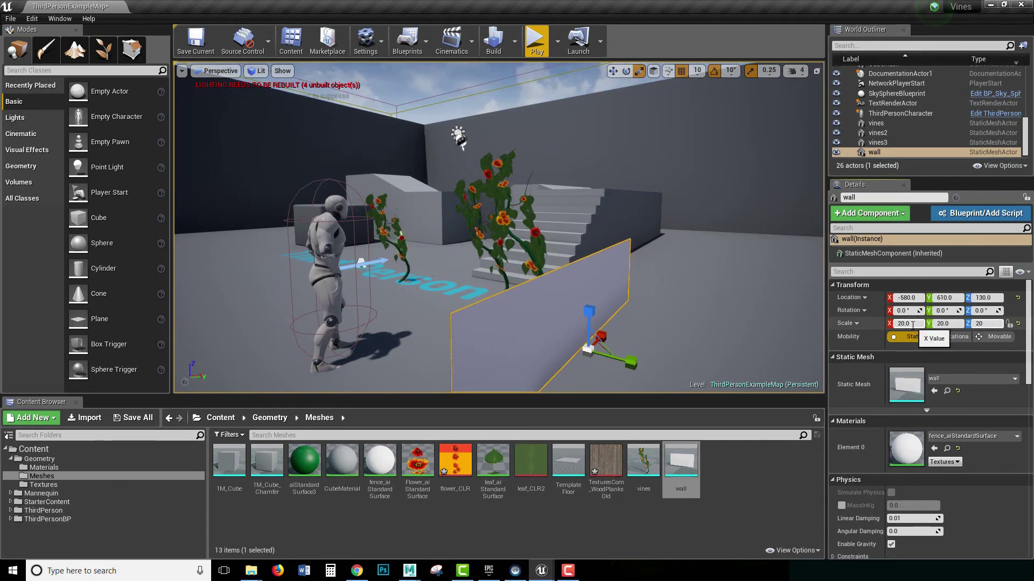
text(20)
key(Return)
Step: Open the wall's fence_aiStandardSurface material, separate its overlapping nodes, and delete the color parameter node feeding Base Color
right_drag(627, 371, 735, 383)
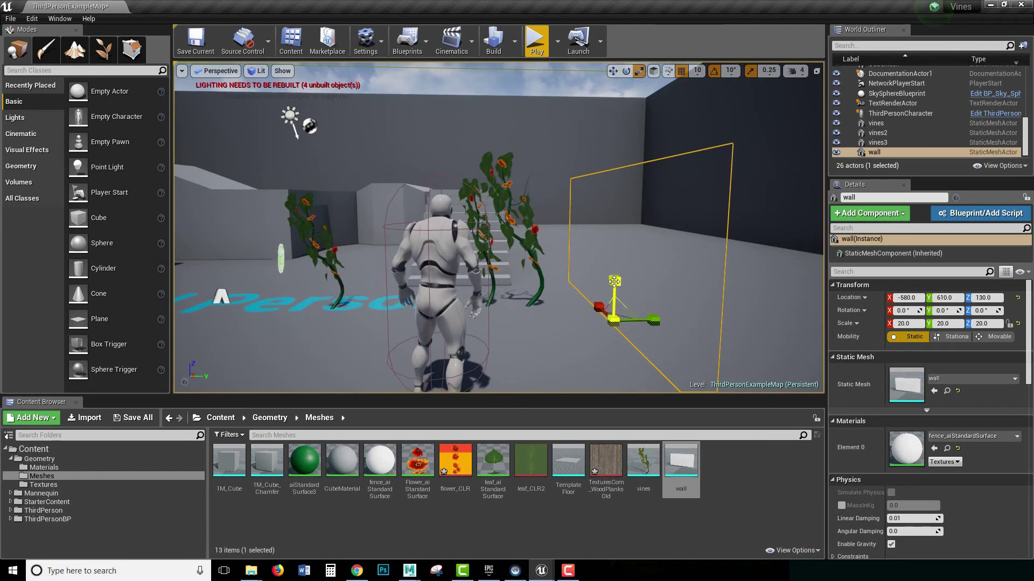
double_click(906, 447)
drag(412, 164, 490, 165)
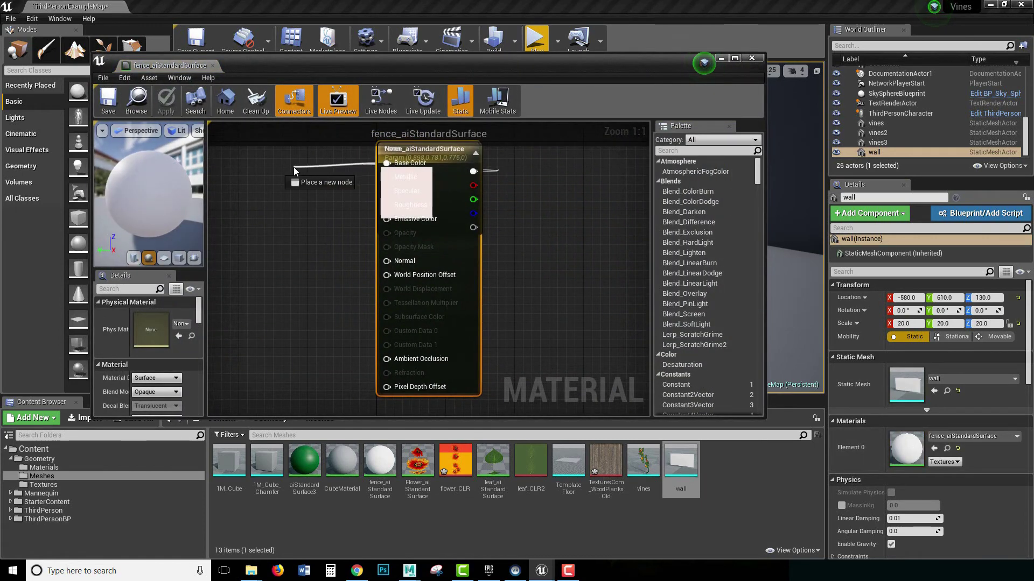
drag(294, 168, 316, 163)
click(420, 154)
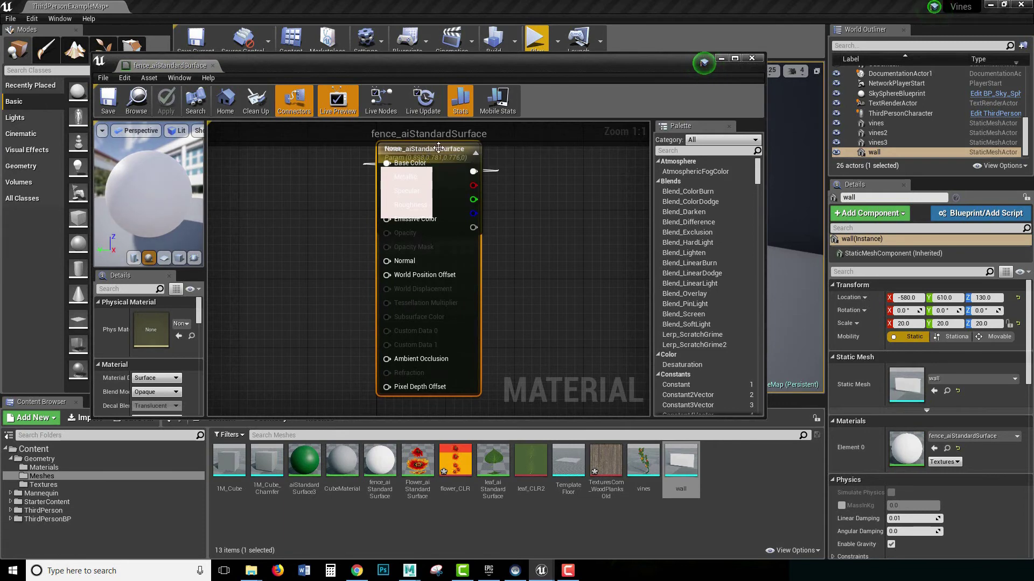
drag(439, 148, 337, 170)
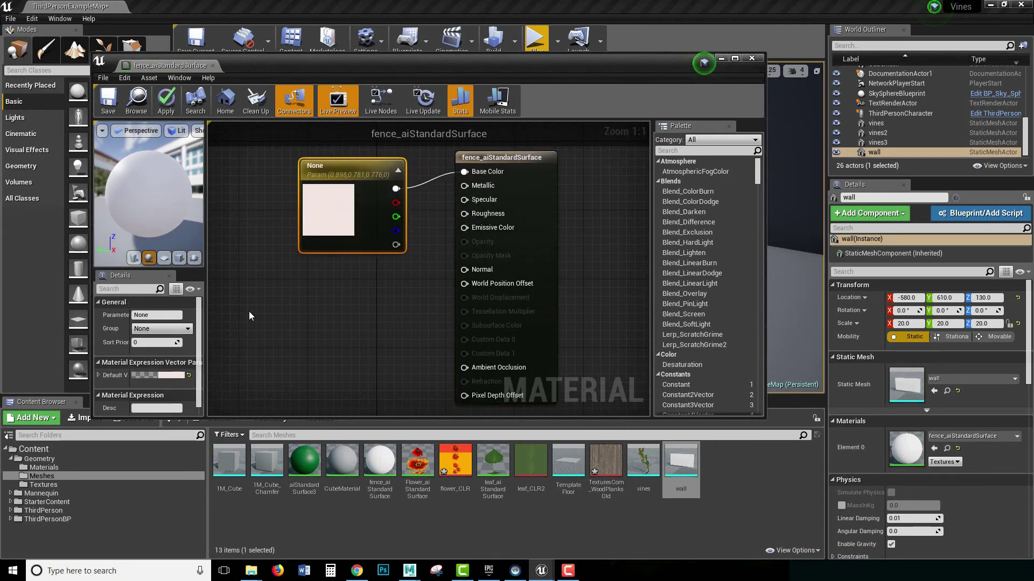
key(Delete)
Step: Enable Two Sided in the fence_aiStandardSurface material settings
click(503, 175)
scroll(147, 362, down, 2)
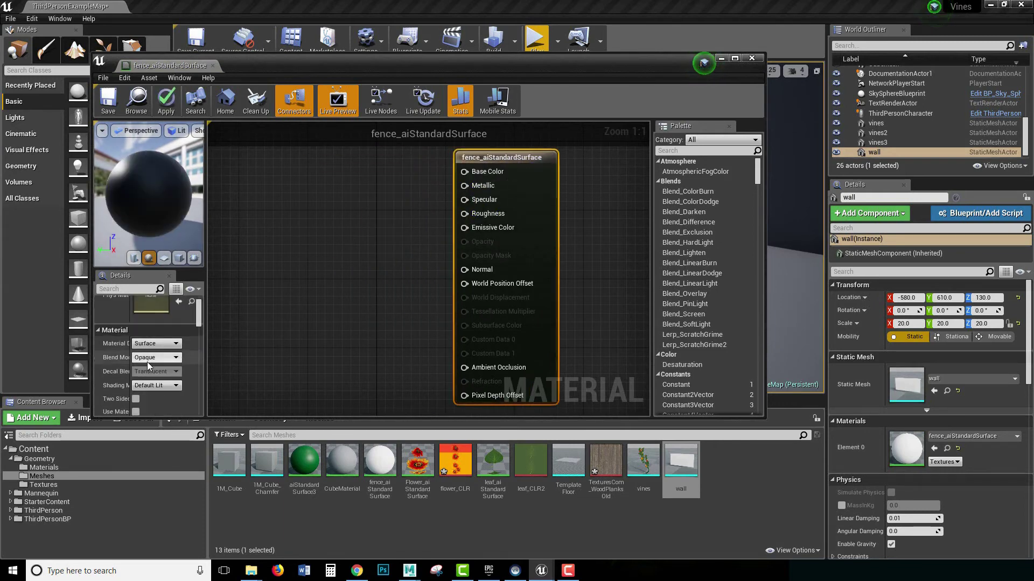
scroll(147, 362, down, 1)
click(136, 364)
click(278, 339)
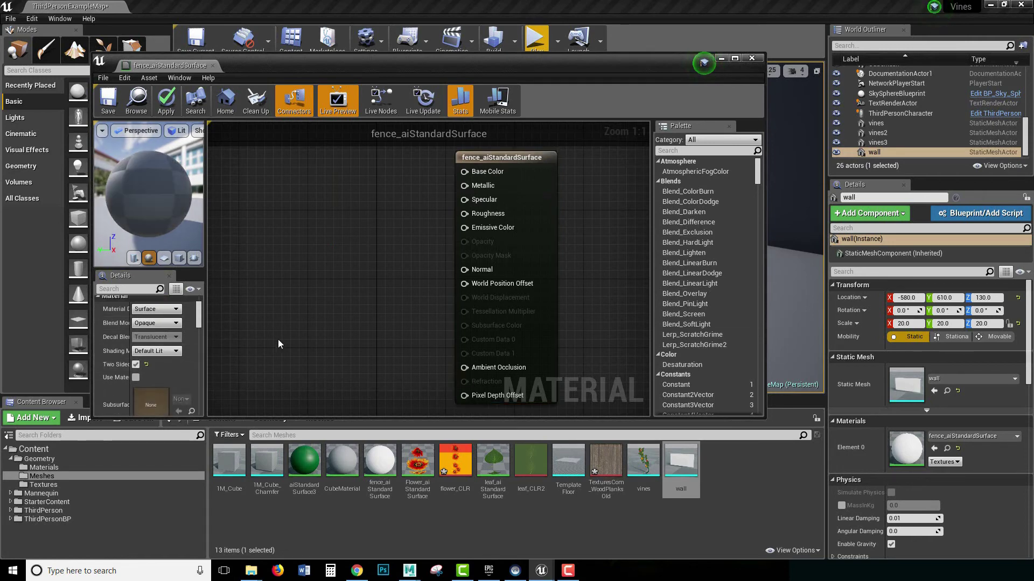
Step: Add the TexturesCom wood planks texture to the fence_aiStandardSurface graph, connect its RGB output to Base Color, save, and close the editor
drag(605, 462, 285, 202)
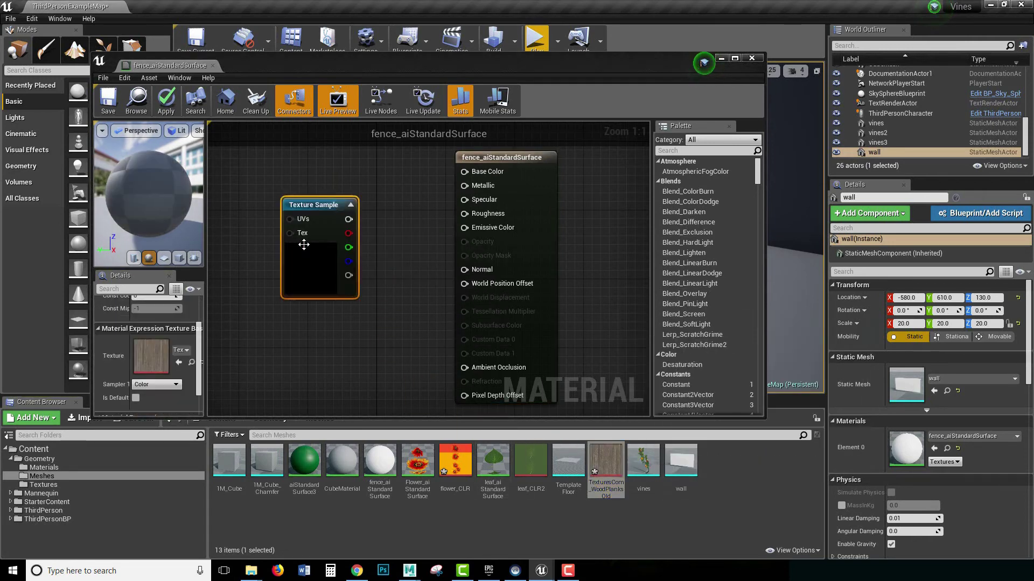
drag(349, 219, 475, 173)
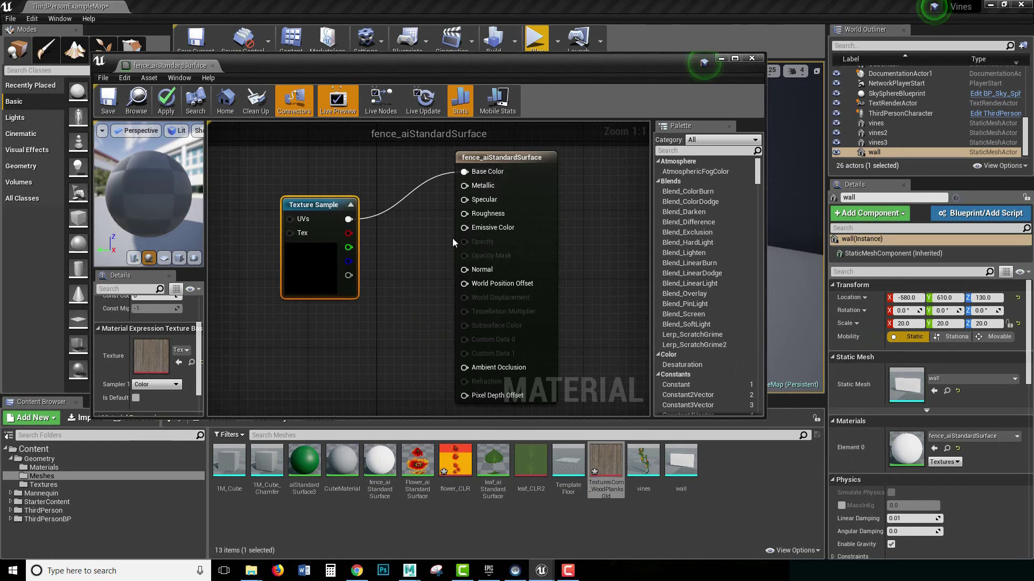
click(109, 105)
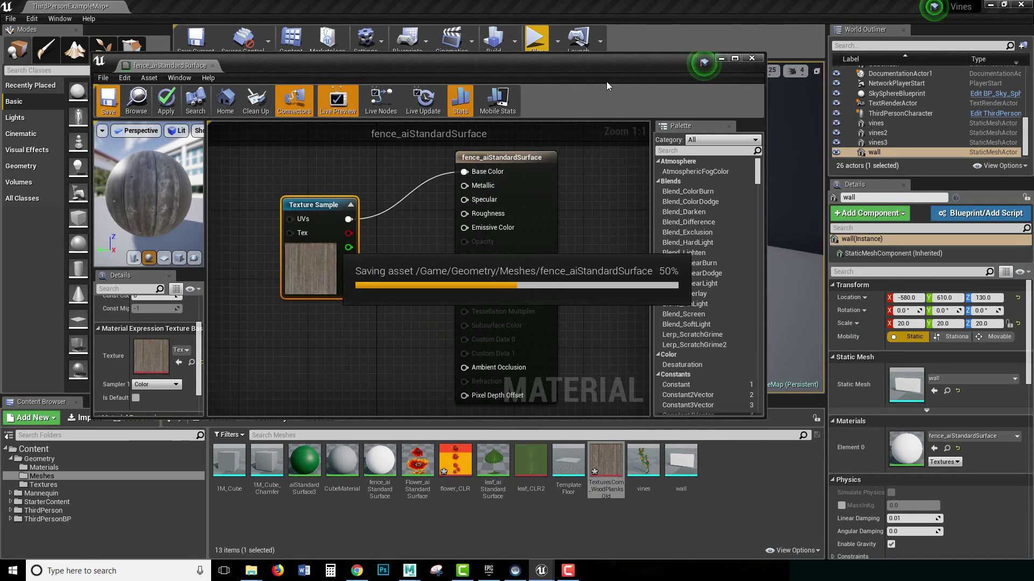
click(752, 59)
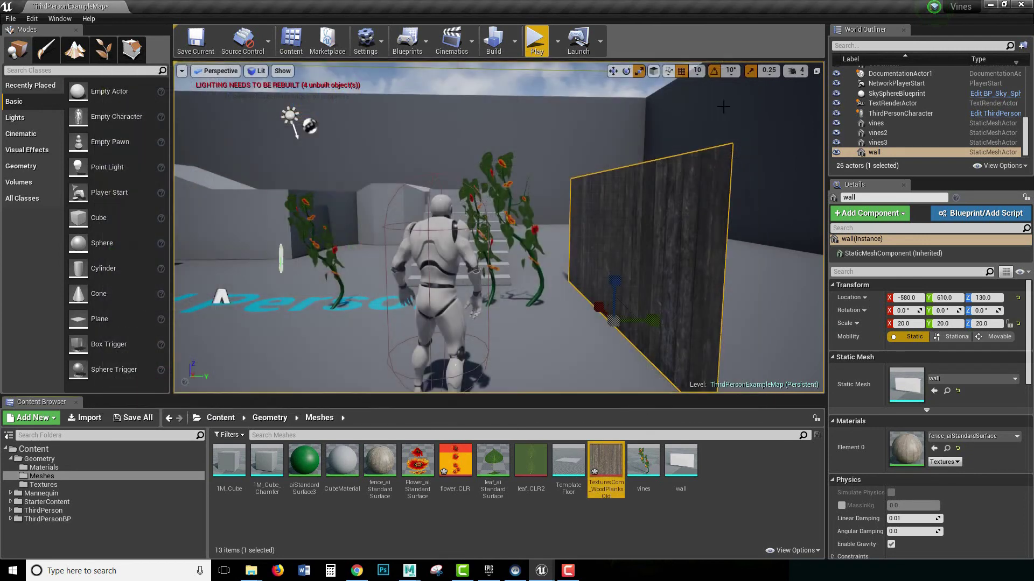
Step: Set the wall's scale to 40 on the X, Y and Z axes and move it along Y to 910
mouse_move(584, 248)
alt+mouse_down()
mouse_move(571, 280)
mouse_move(584, 249)
alt+mouse_up()
key(e)
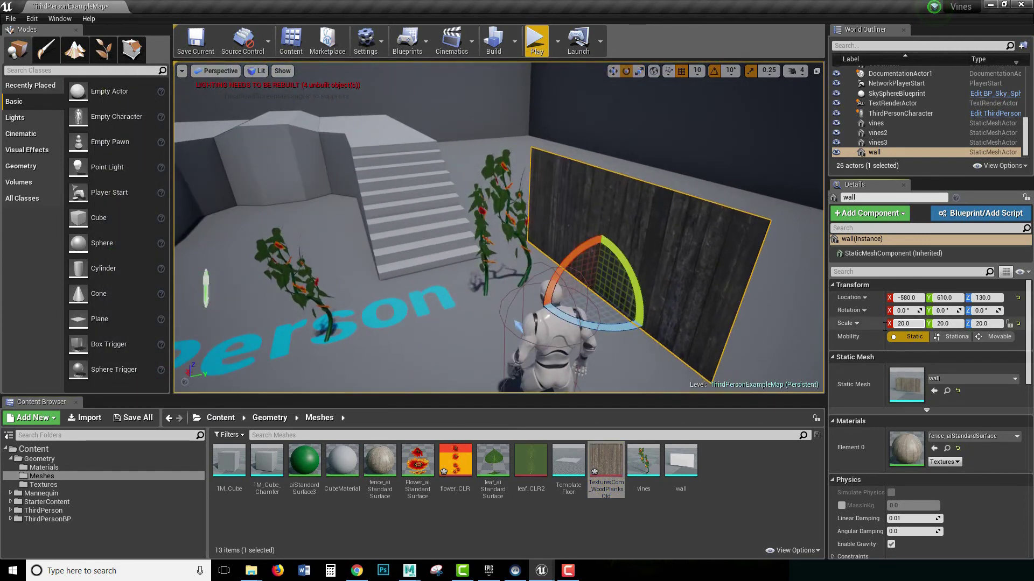
text(4)
key(Tab)
text(40)
key(Tab)
text(40)
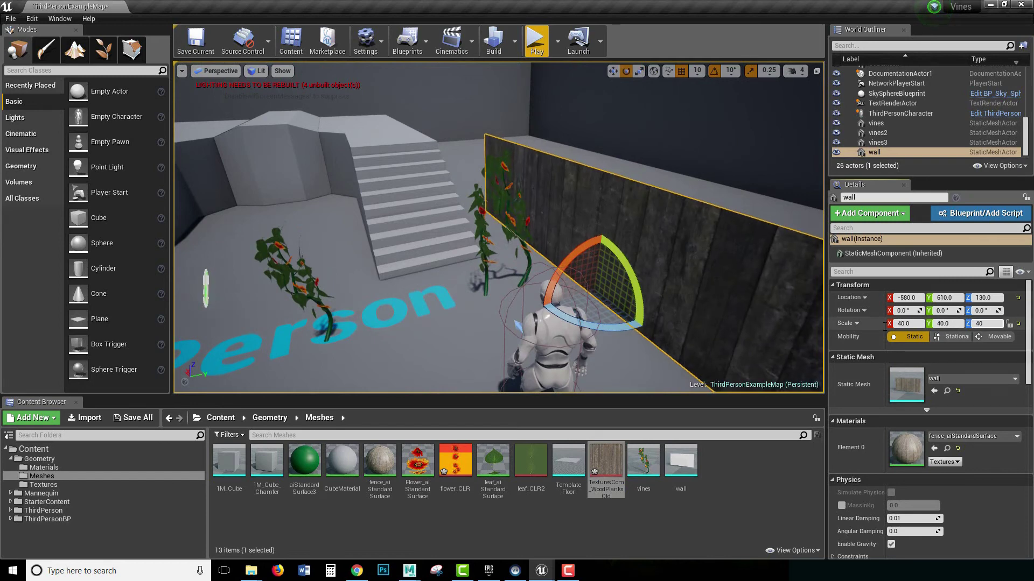
key(Return)
key(f)
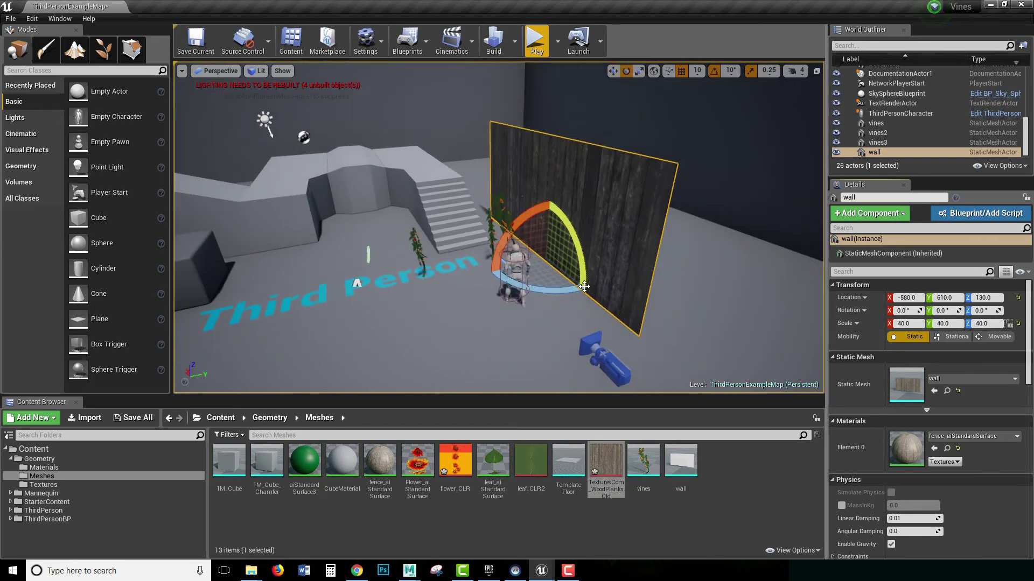
drag(559, 259, 629, 244)
Step: Select all three vines together, without the floor text, and move them along Y toward the wall
click(491, 245)
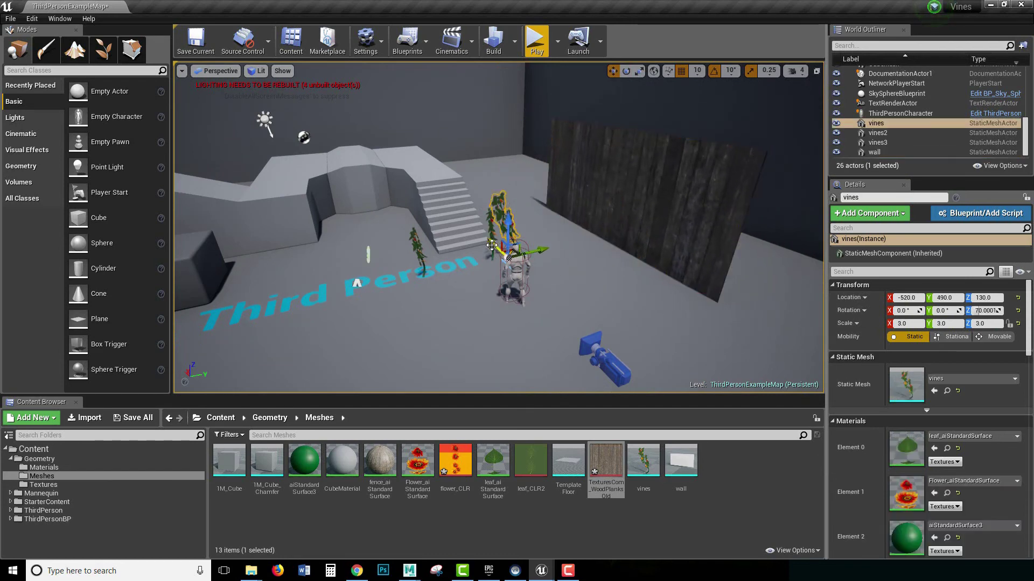
ctrl+click(475, 264)
ctrl+click(425, 274)
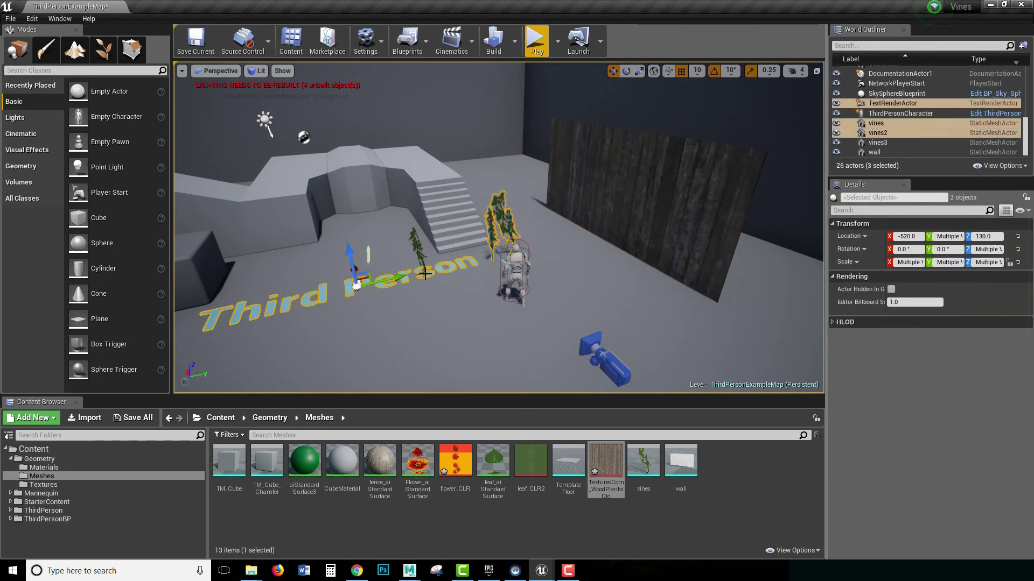
key(ctrl+z)
ctrl+click(423, 257)
drag(454, 269, 558, 243)
key(f)
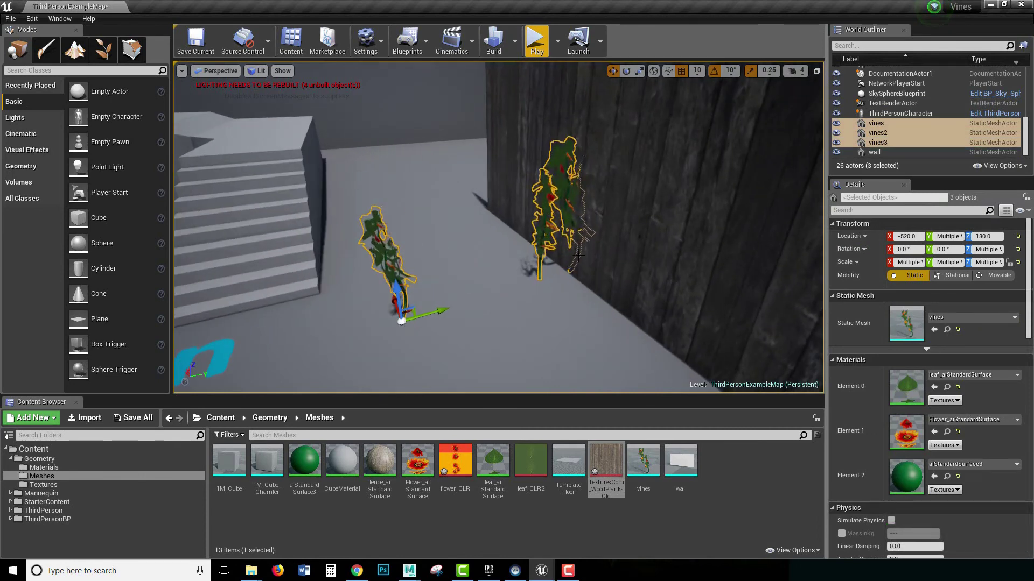
Step: Place the vines actor against the wall at X -650, Y 880 and rotate it to about -180° on Z
click(578, 261)
click(584, 255)
drag(563, 267, 619, 308)
key(e)
mouse_move(619, 351)
mouse_down()
mouse_move(541, 339)
mouse_move(628, 352)
mouse_up()
drag(671, 323, 643, 309)
key(w)
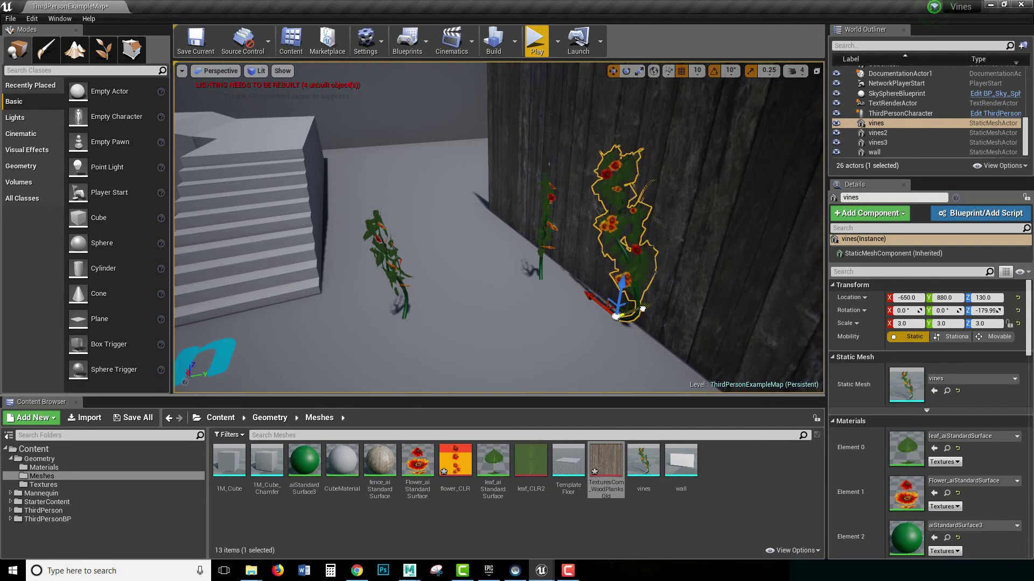
Step: Rotate vines2 to about 170° on Z and move it against the wall at Y 880
click(532, 260)
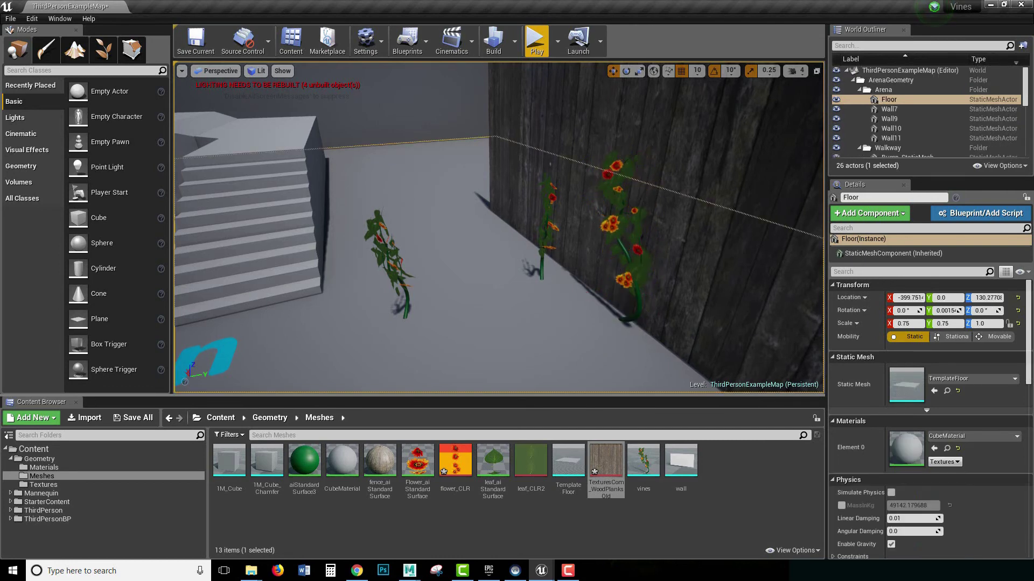
click(543, 264)
key(e)
drag(551, 318, 601, 353)
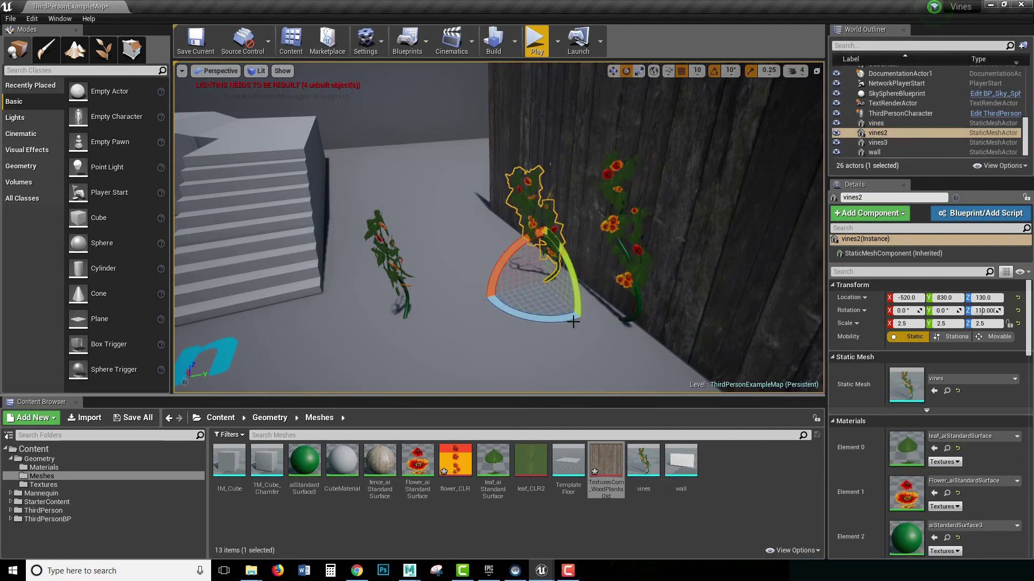
drag(572, 322, 560, 329)
key(w)
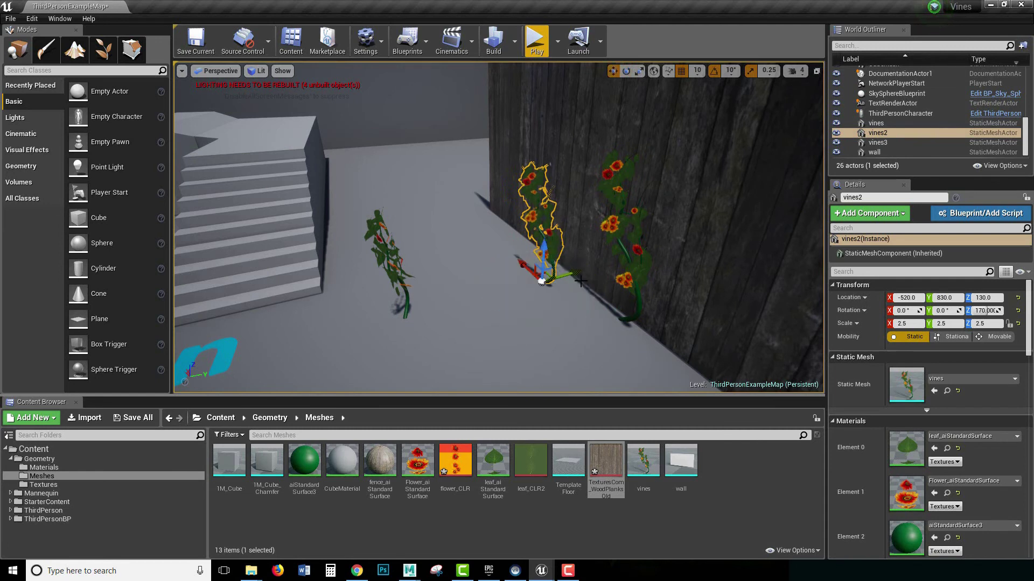
drag(580, 280, 594, 262)
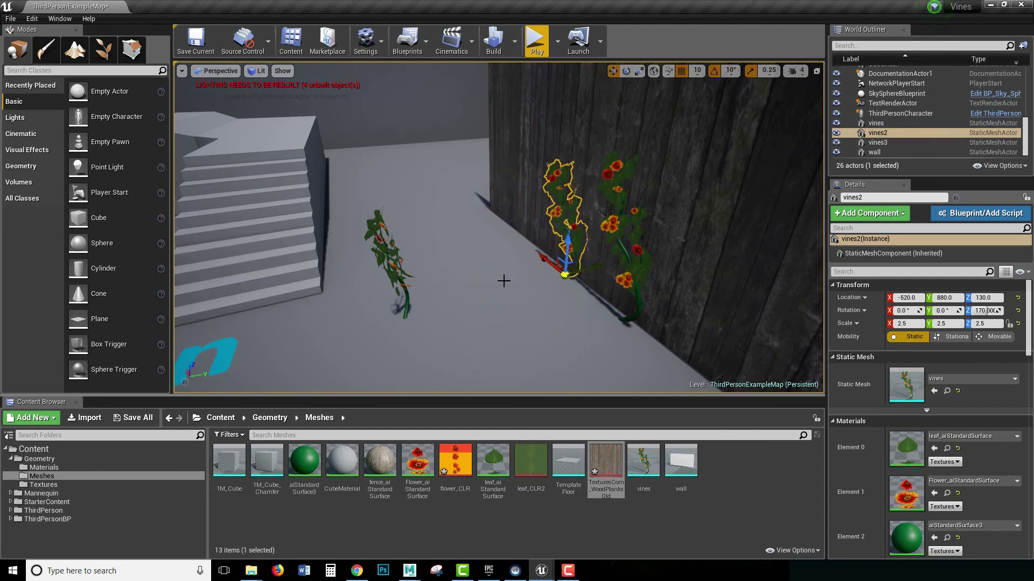
Step: Rotate vines3 about Z to face away from the wall and move it against the wall beside the other vines
click(398, 301)
key(e)
drag(417, 328, 421, 365)
key(w)
drag(423, 317, 628, 323)
click(528, 326)
scroll(459, 309, down, 5)
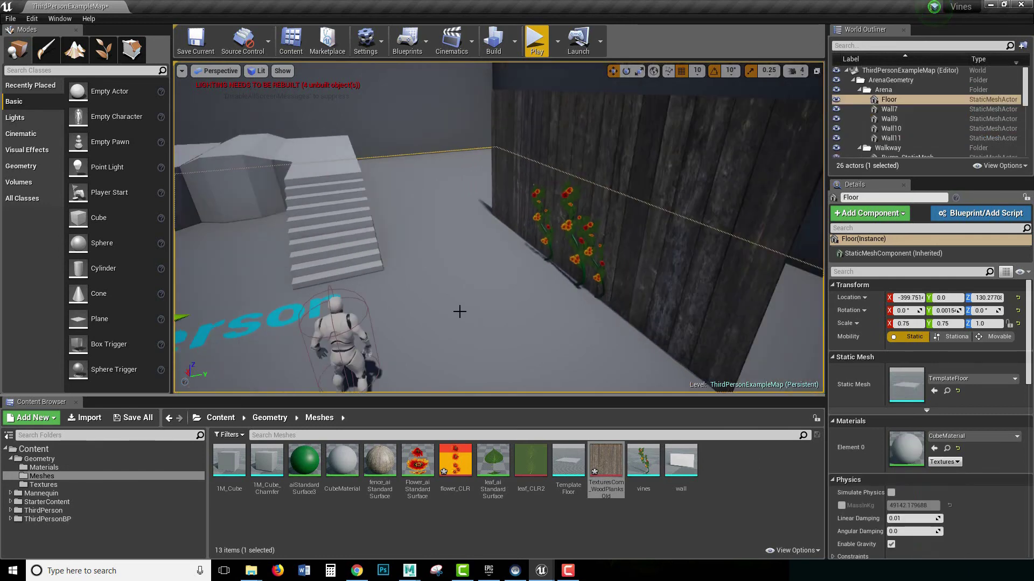
drag(460, 309, 535, 346)
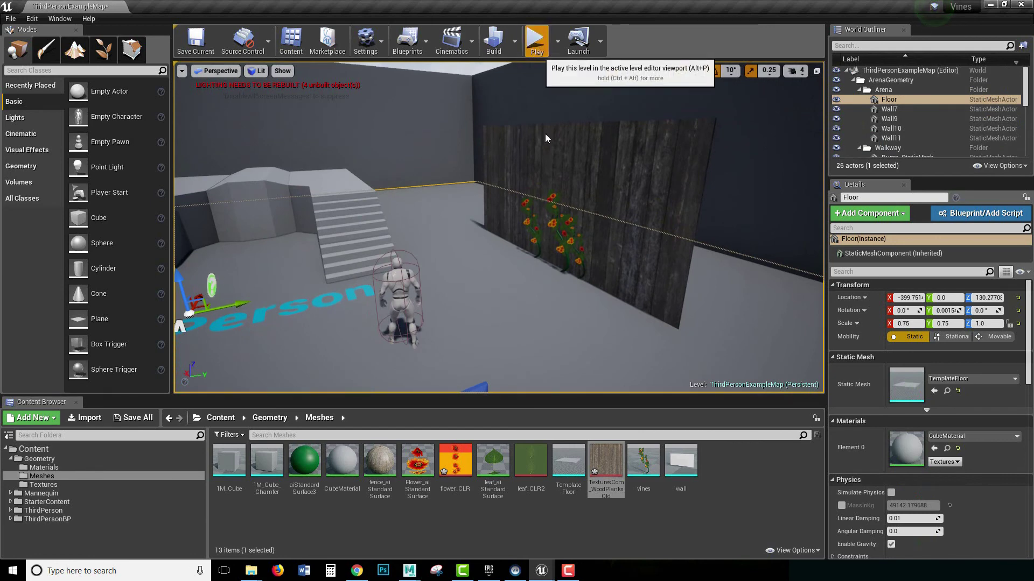
Step: Play the level, run the character along the wall to examine the vines against it, and stop the simulation
click(545, 54)
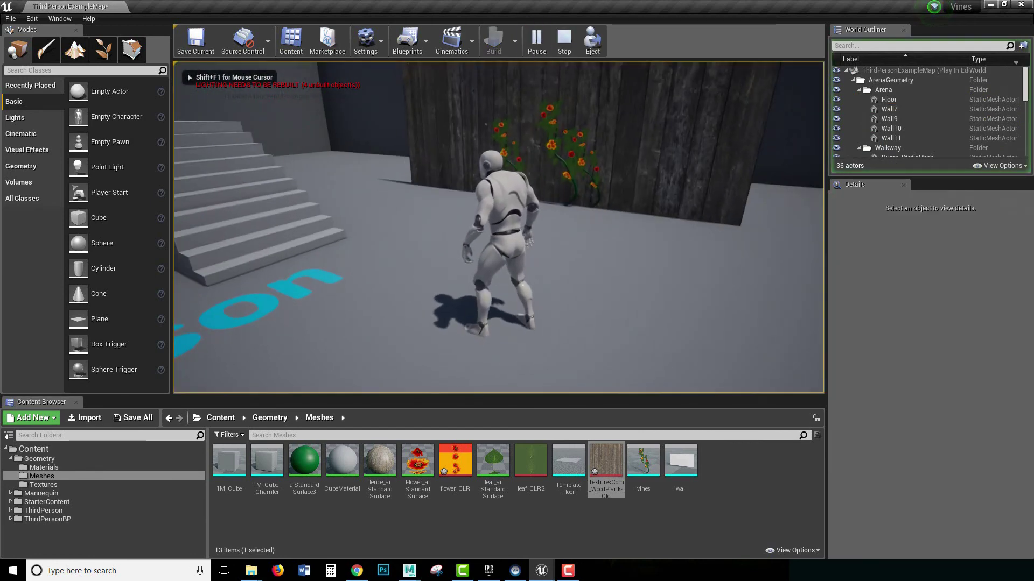
key(w)
key(a)
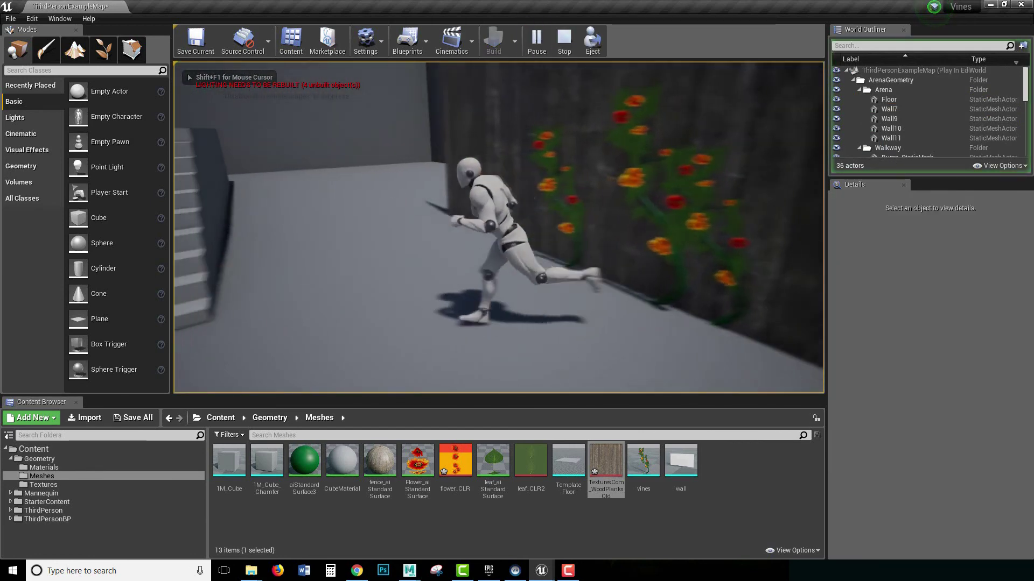
key(w)
key(d)
key(s)
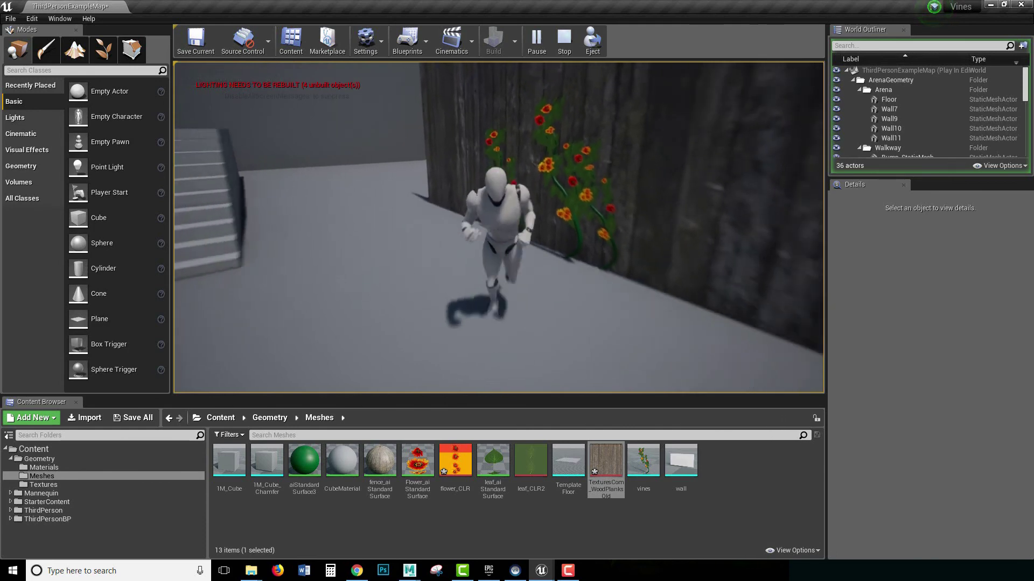
key(d)
key(w)
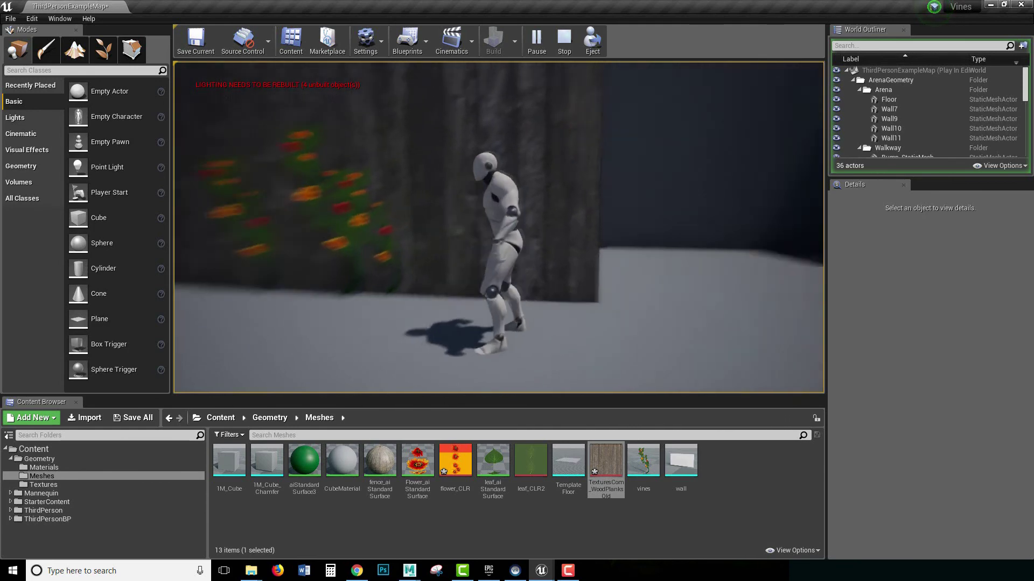
key(Escape)
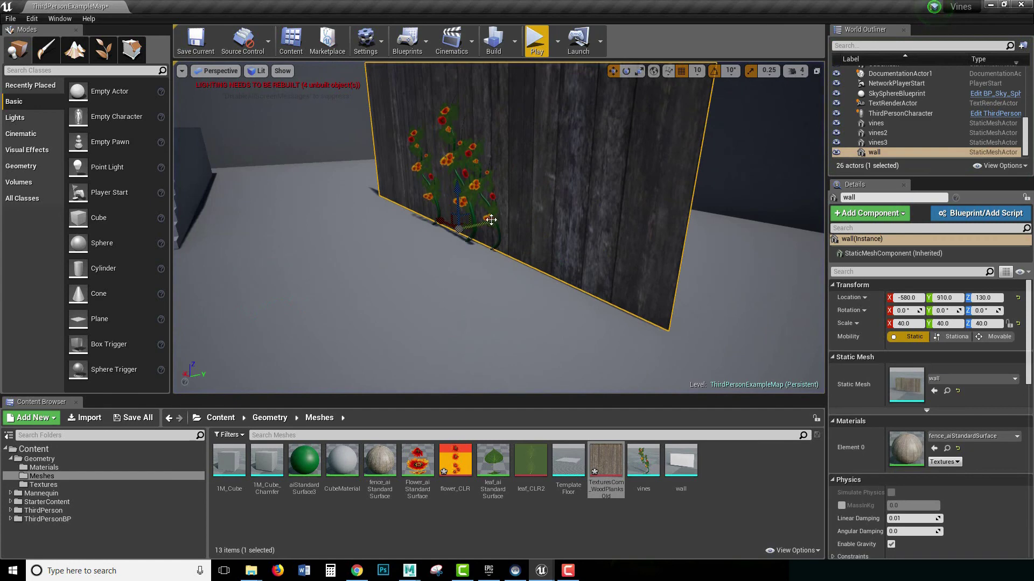
Step: Move the wall along Y to 1200, away from the vines
drag(491, 220, 554, 204)
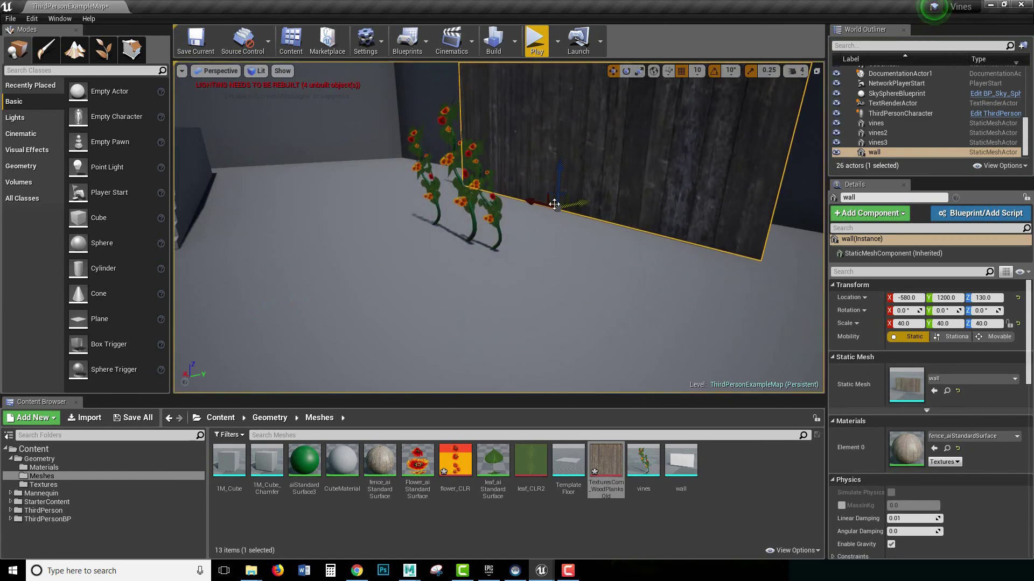
Step: Play the level again and run the character around the freestanding vines to examine their fronts and backs
click(531, 57)
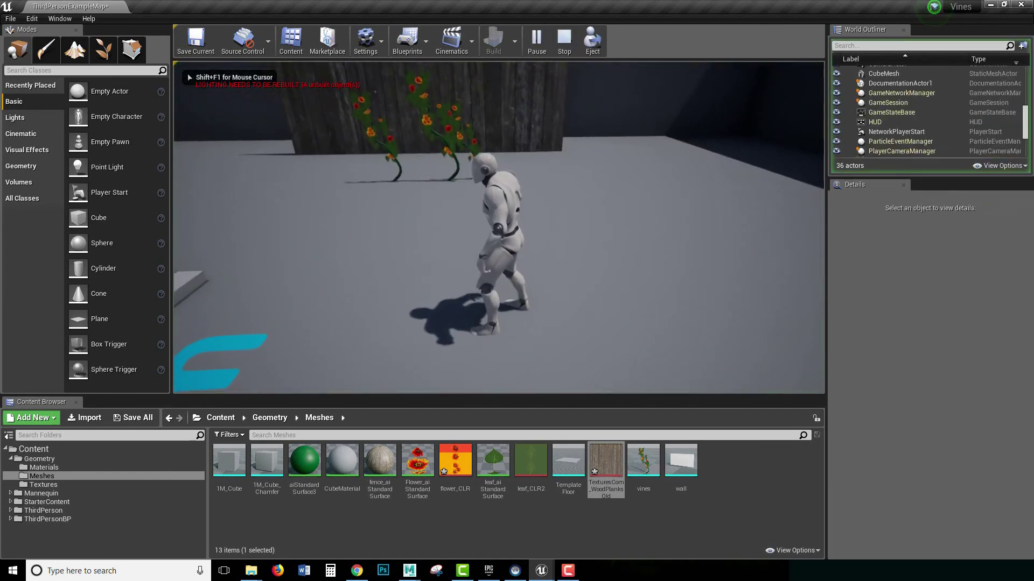
key(s)
key(w)
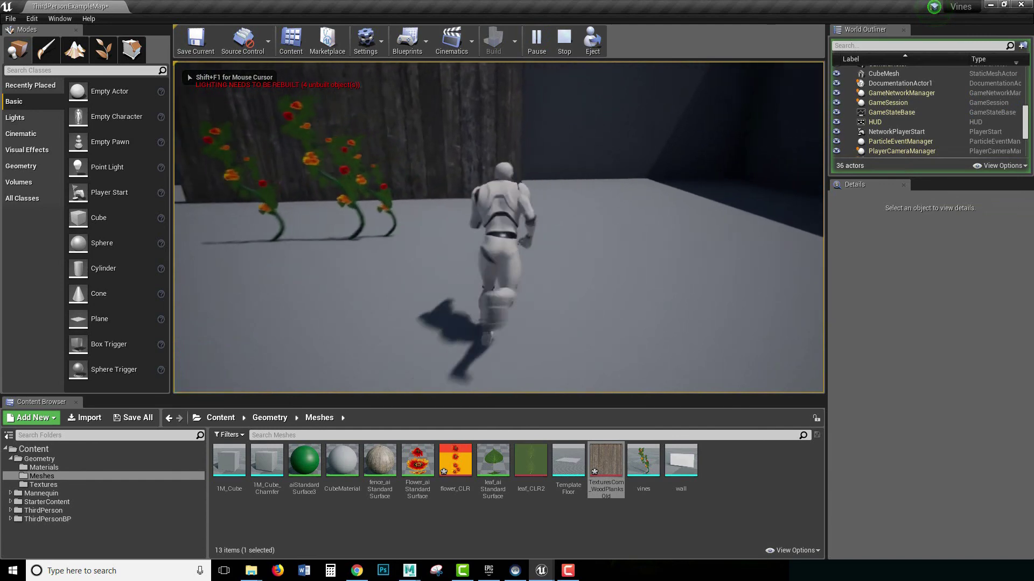
key(w)
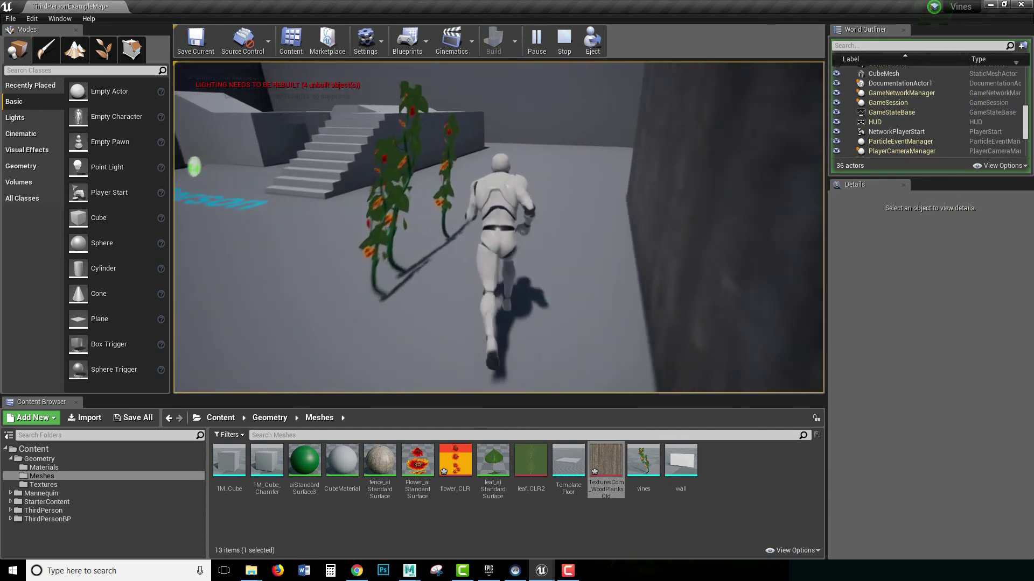
key(w)
key(a)
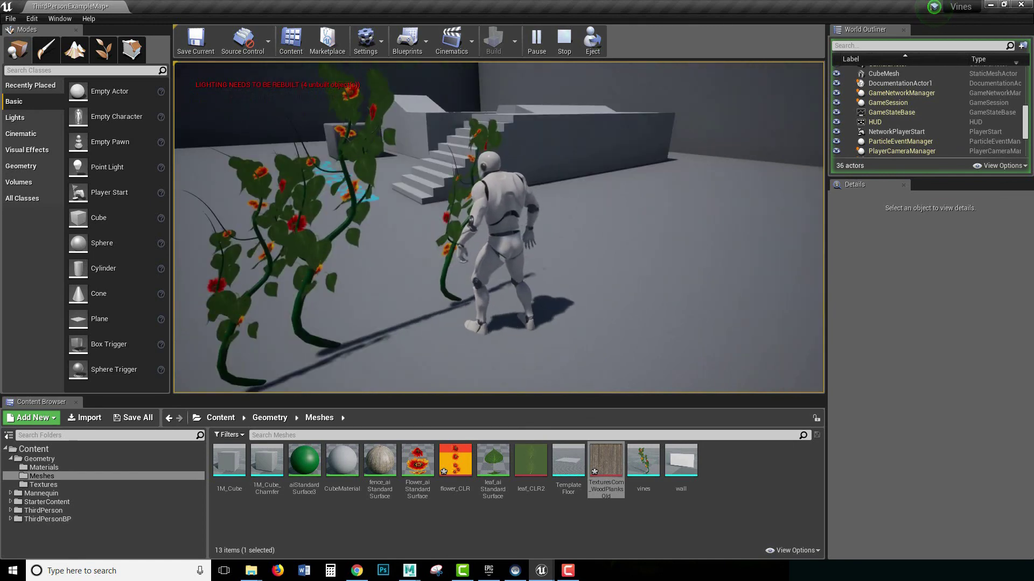
key(w)
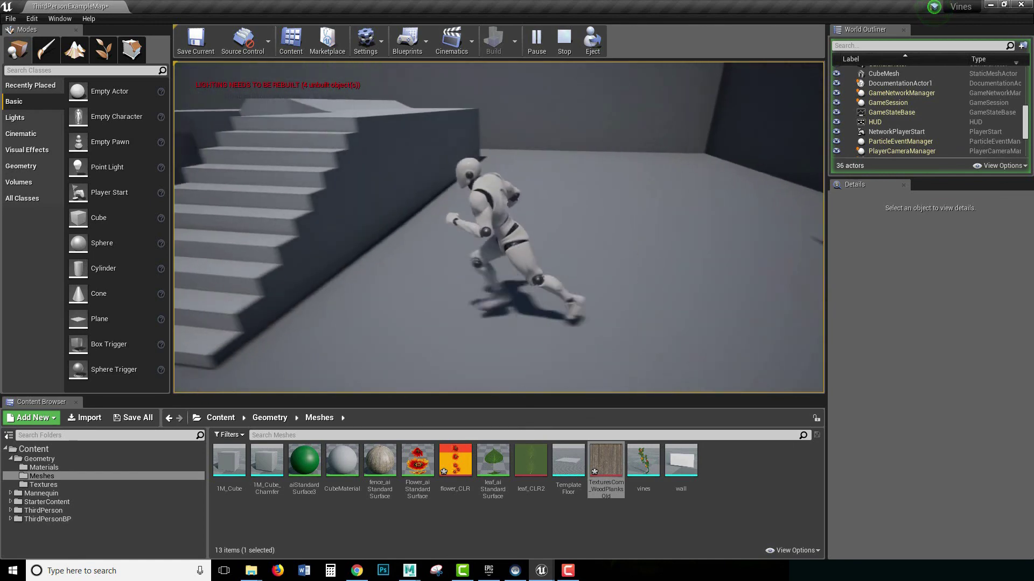
key(w)
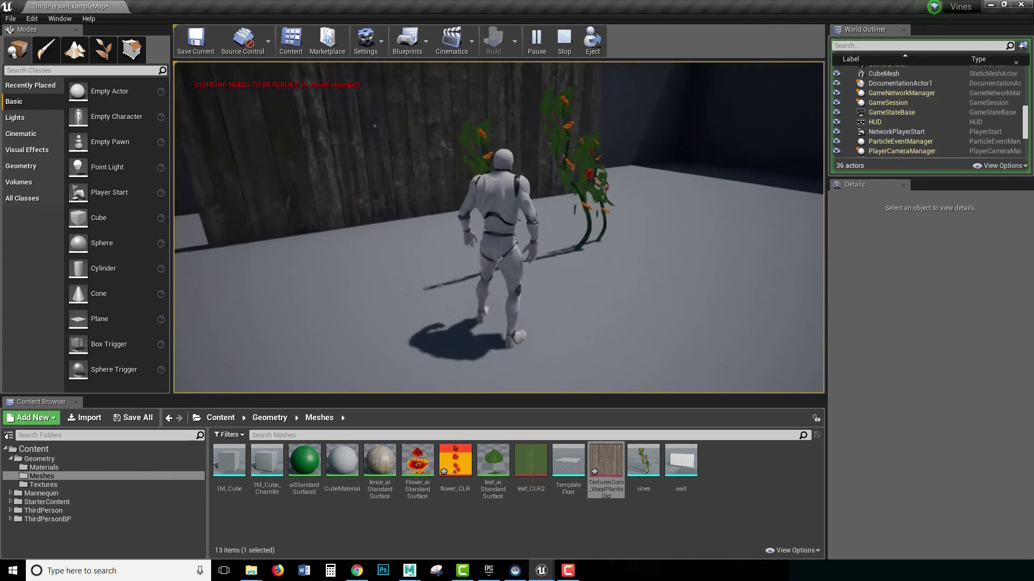
key(s)
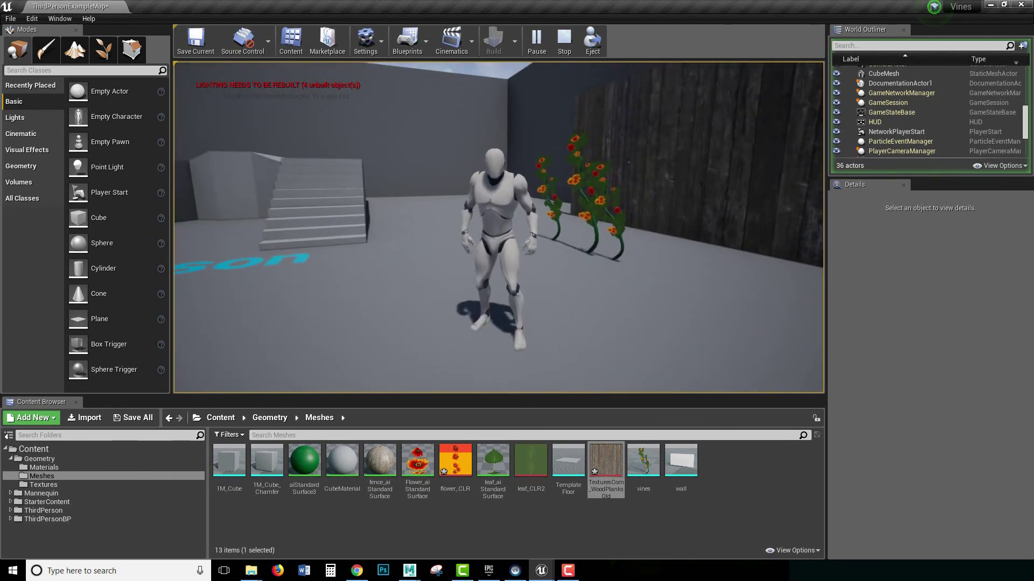
key(d)
key(w)
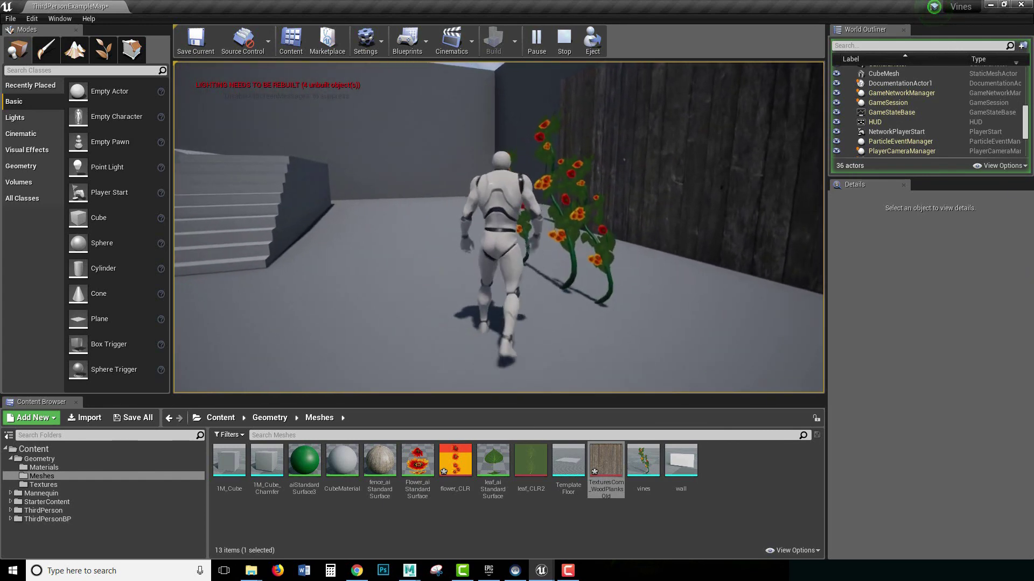
key(w)
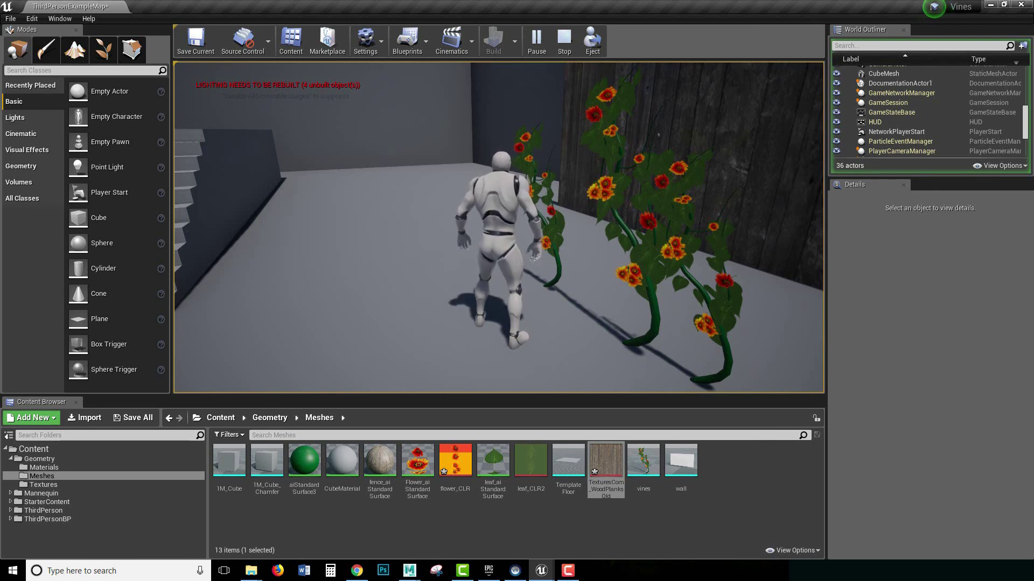
key(a)
key(s)
key(d)
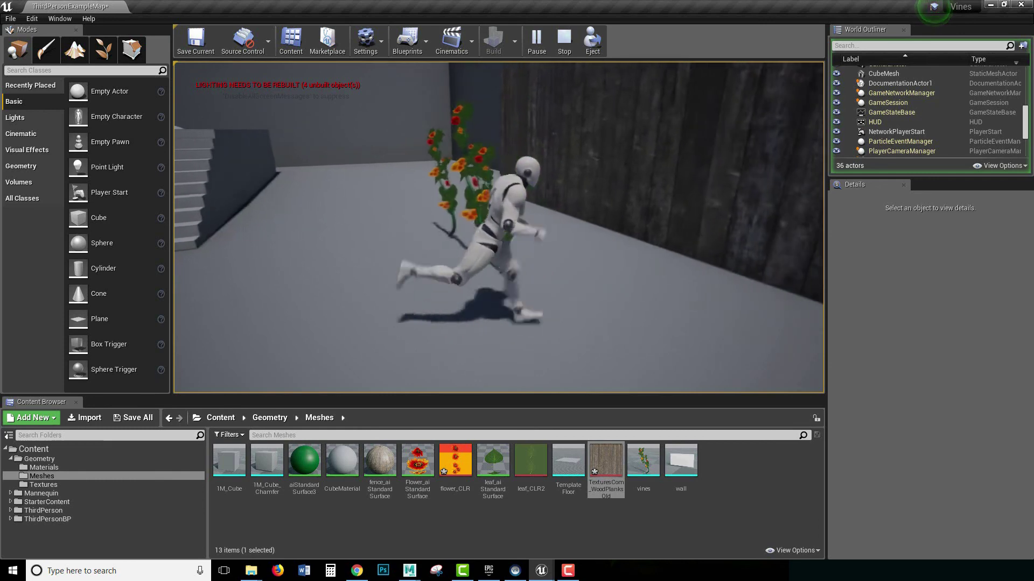
key(w)
key(a)
key(s)
key(w)
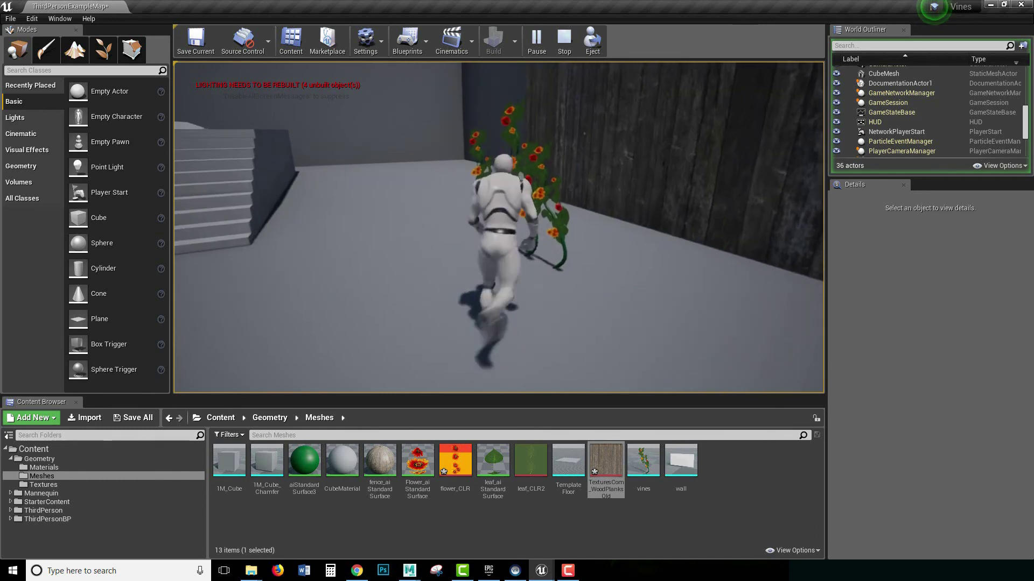
key(a)
key(w)
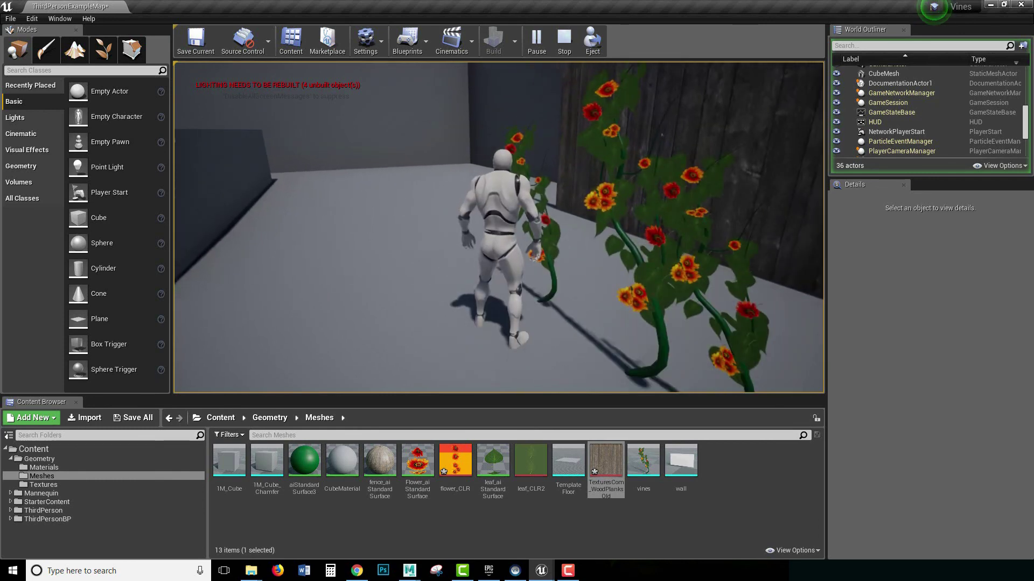
key(s)
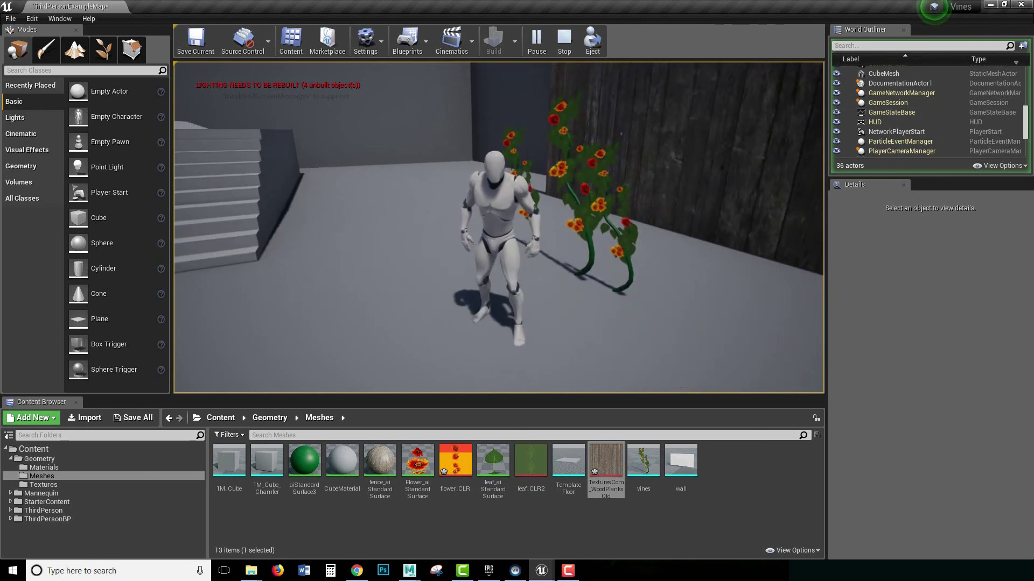
key(d)
key(a)
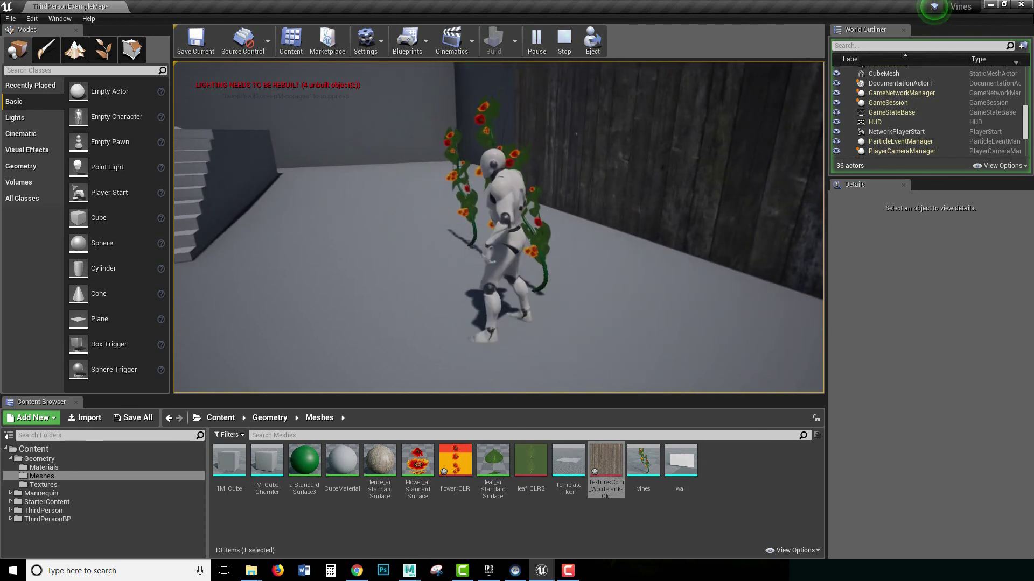
key(w)
key(d)
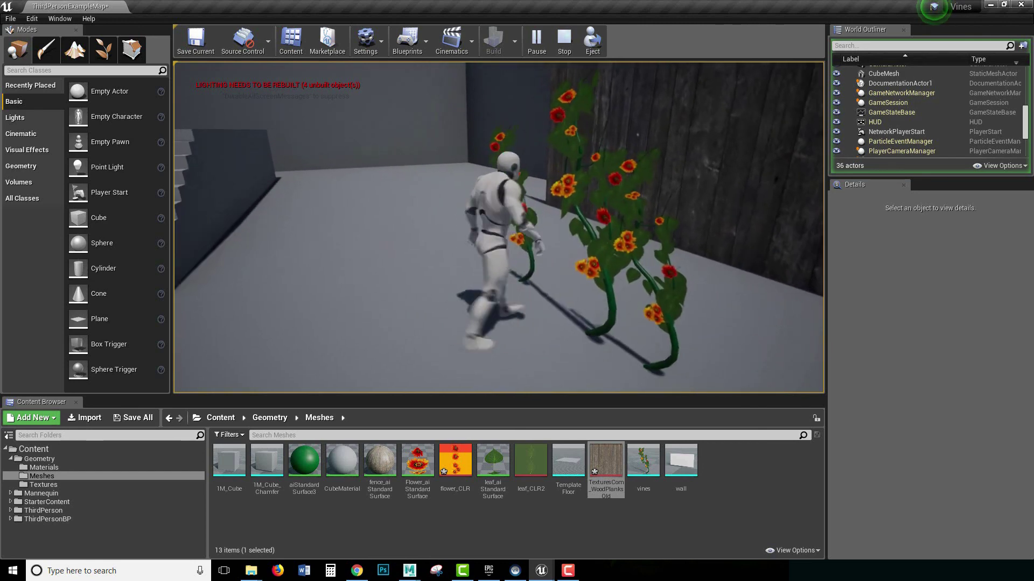
key(w)
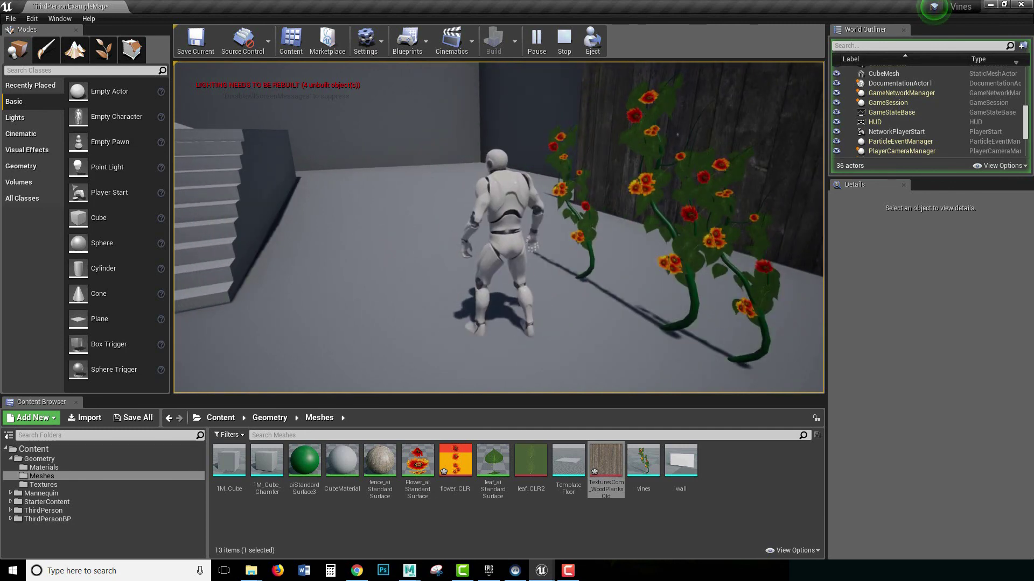
key(s)
key(w)
key(s)
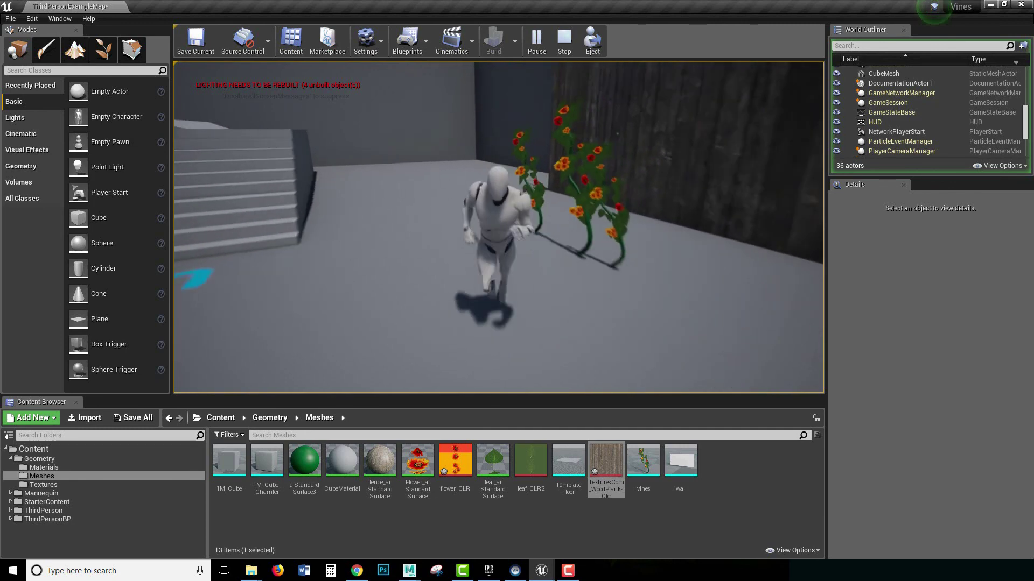
key(a)
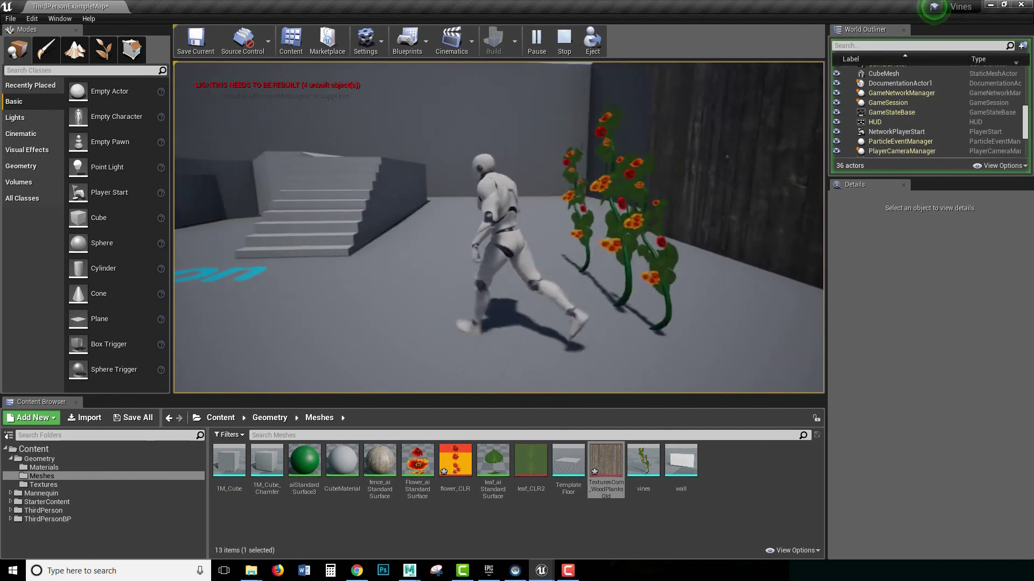